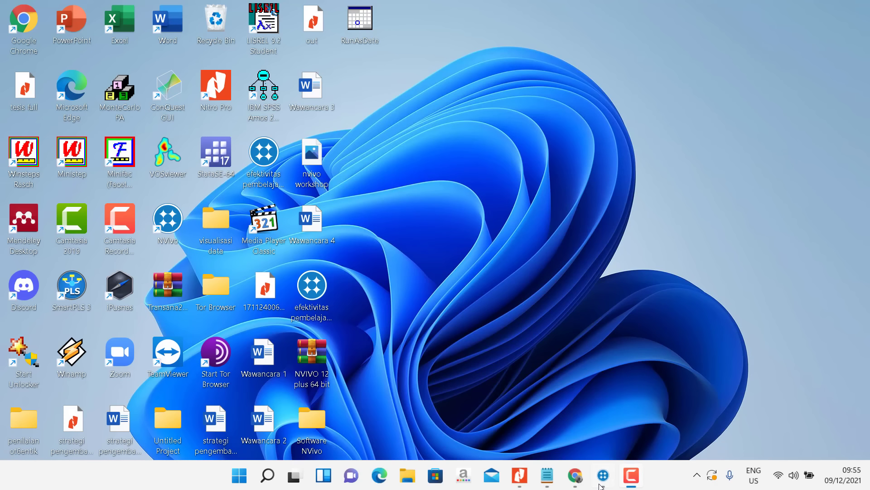
Step: Switch to NVivo and review the full list of codes in the Codes folder
click(602, 480)
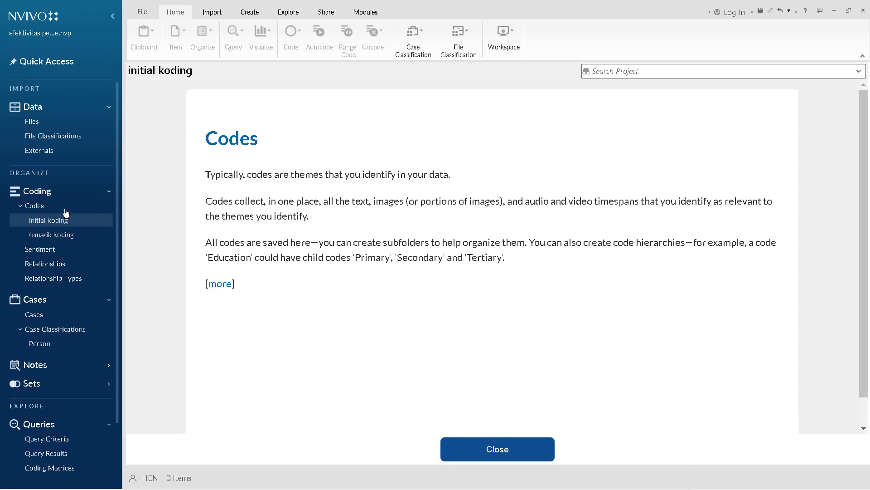
click(33, 205)
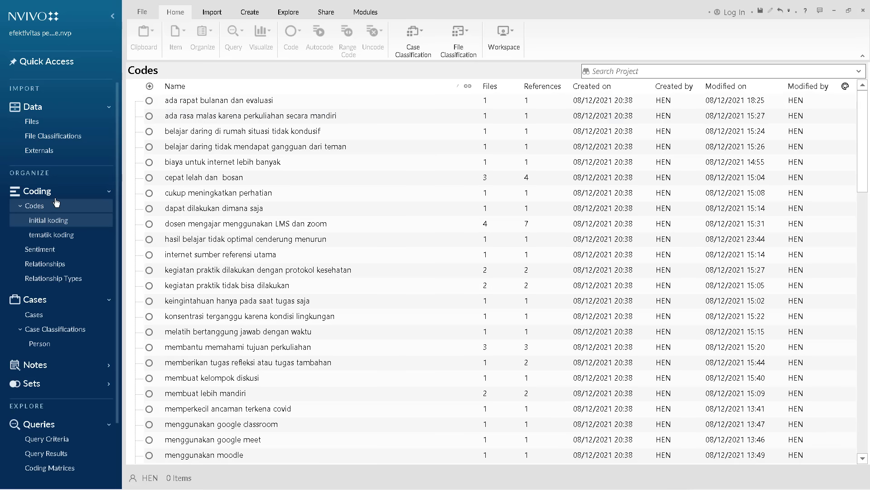
scroll(210, 245, down, 6)
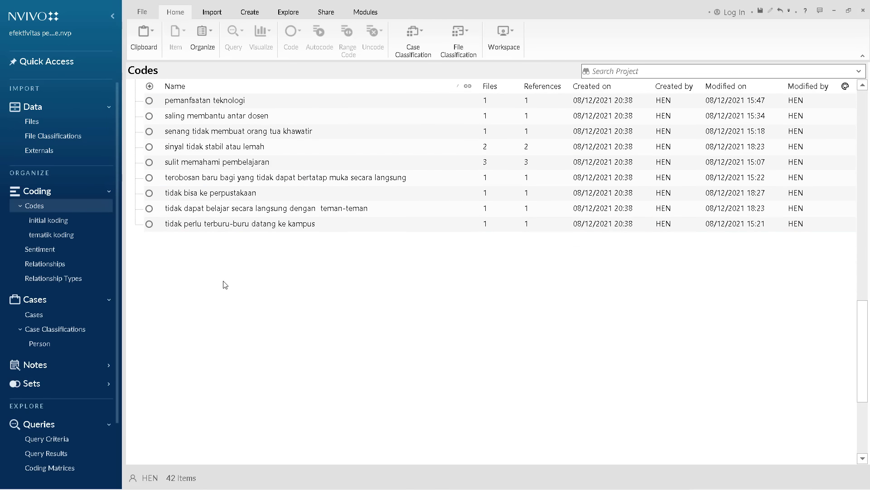
scroll(226, 286, up, 6)
scroll(227, 227, down, 12)
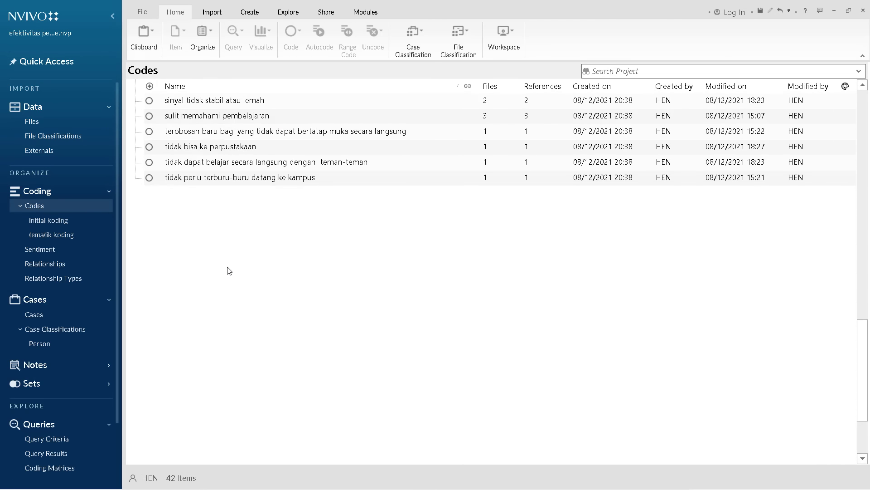
scroll(228, 271, up, 11)
scroll(228, 270, up, 1)
scroll(230, 271, down, 11)
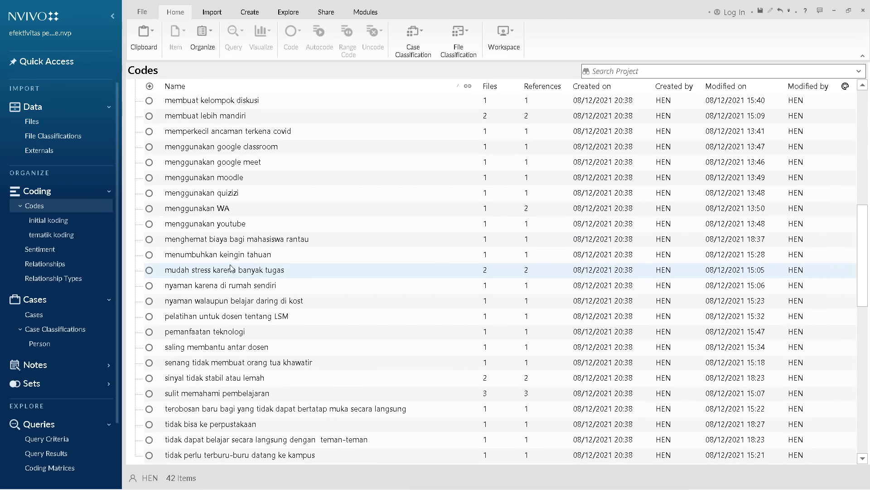
scroll(231, 271, up, 11)
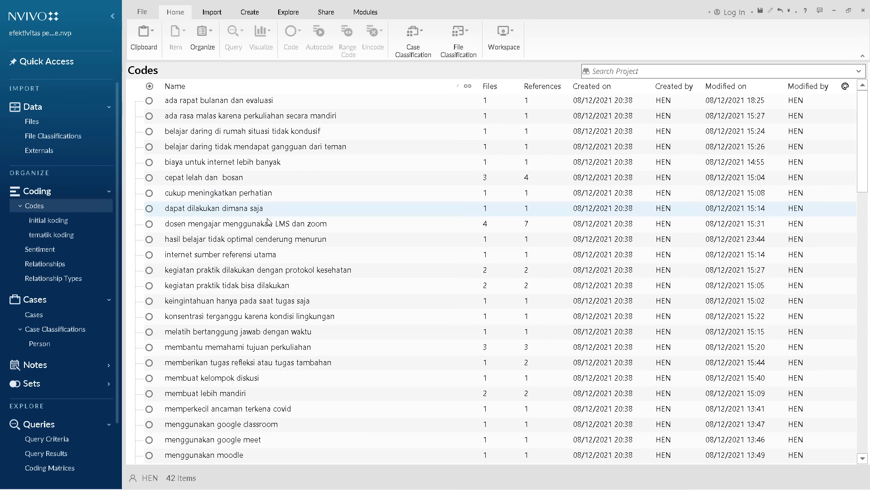
scroll(271, 227, down, 4)
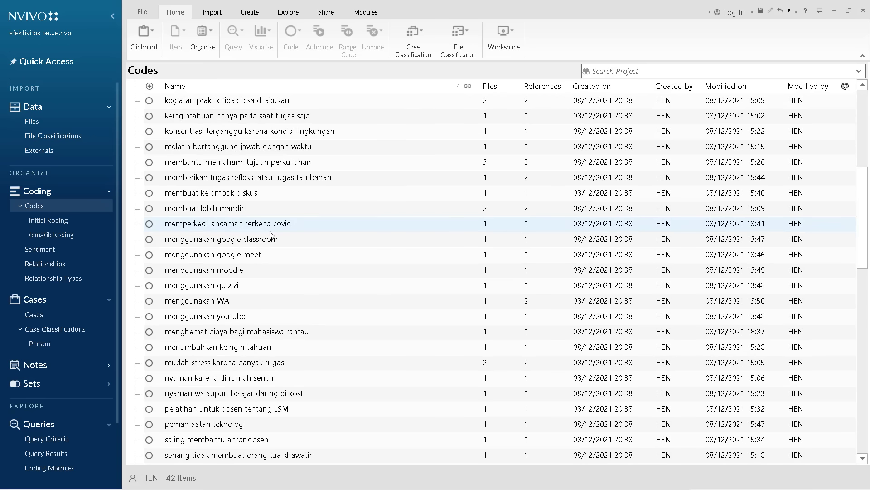
scroll(271, 234, up, 4)
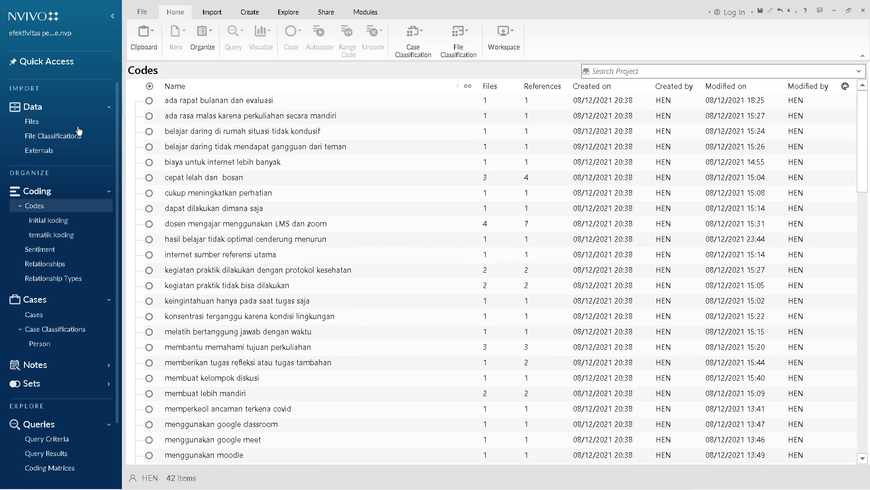
Step: Check the interview files in the project's data, and return to the Codes list to examine its file and reference counts
click(32, 121)
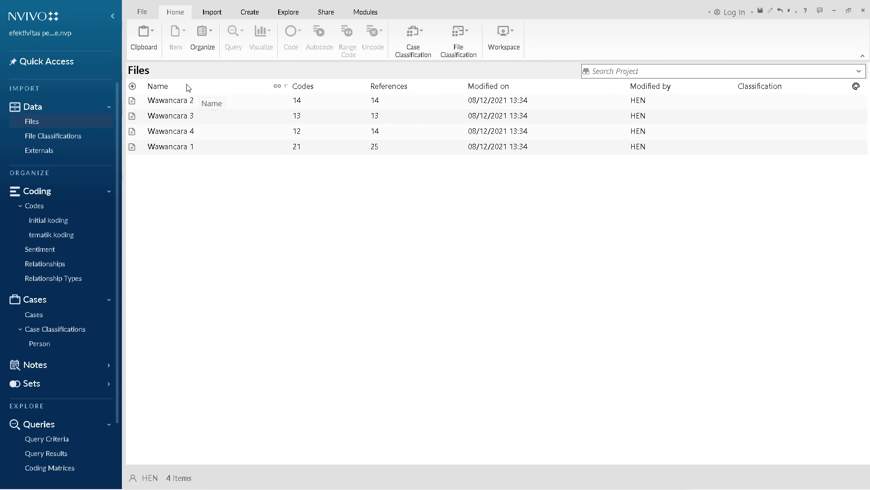
click(35, 208)
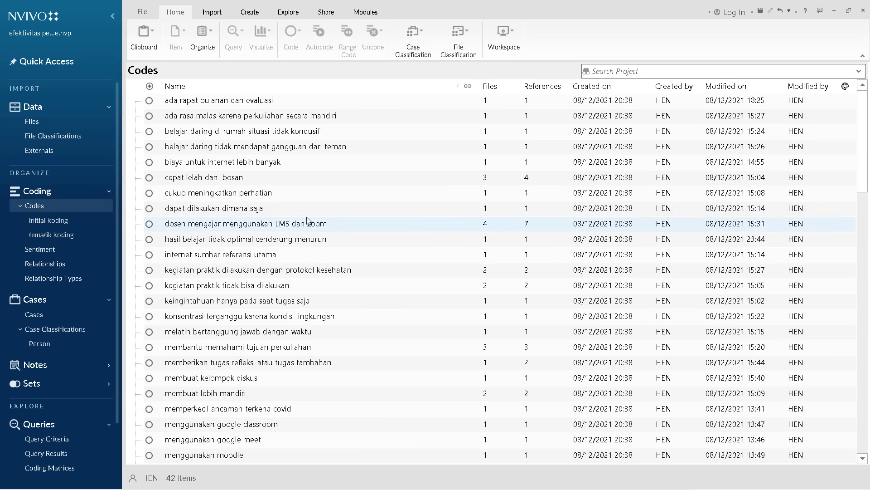
scroll(308, 221, down, 6)
scroll(360, 227, up, 5)
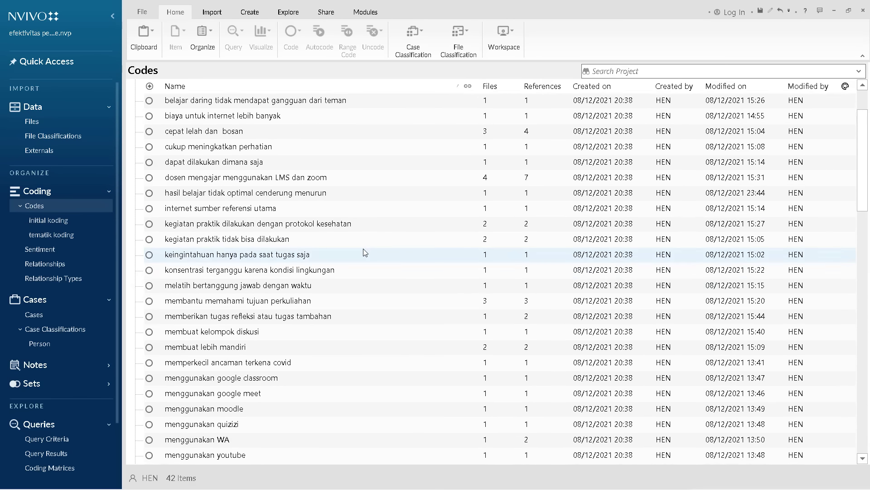
scroll(365, 253, up, 1)
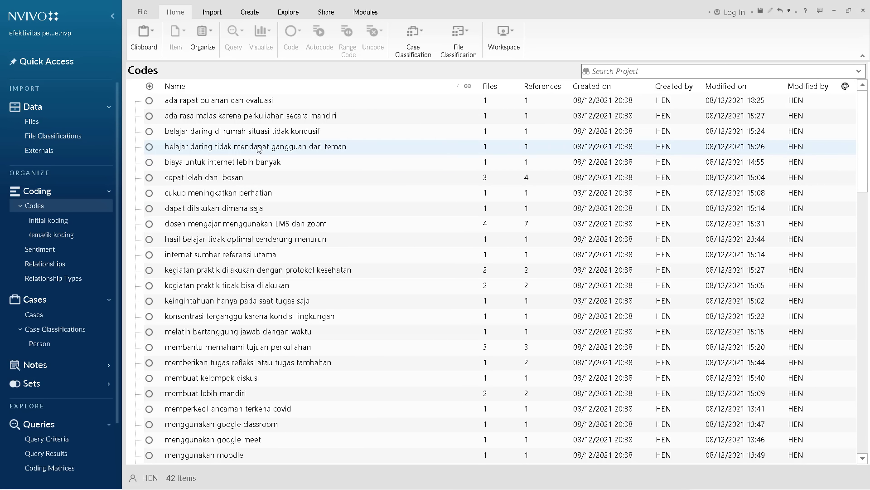
scroll(277, 177, down, 3)
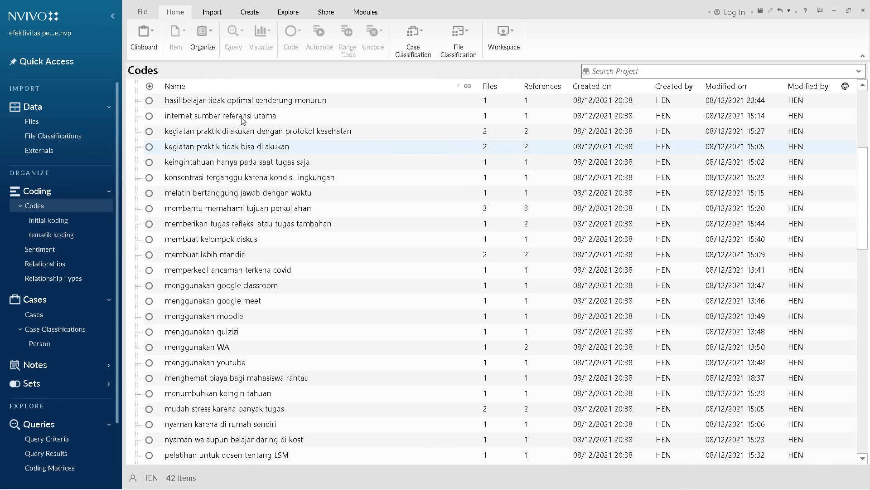
scroll(252, 256, up, 3)
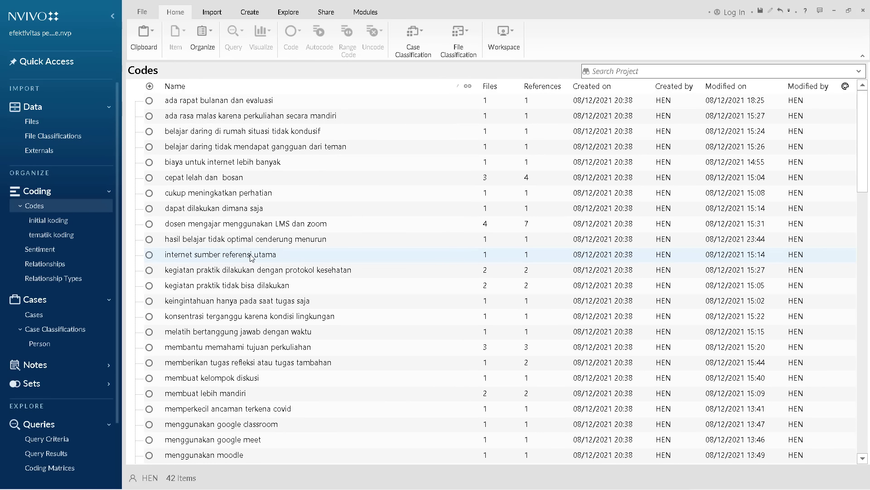
scroll(252, 256, down, 3)
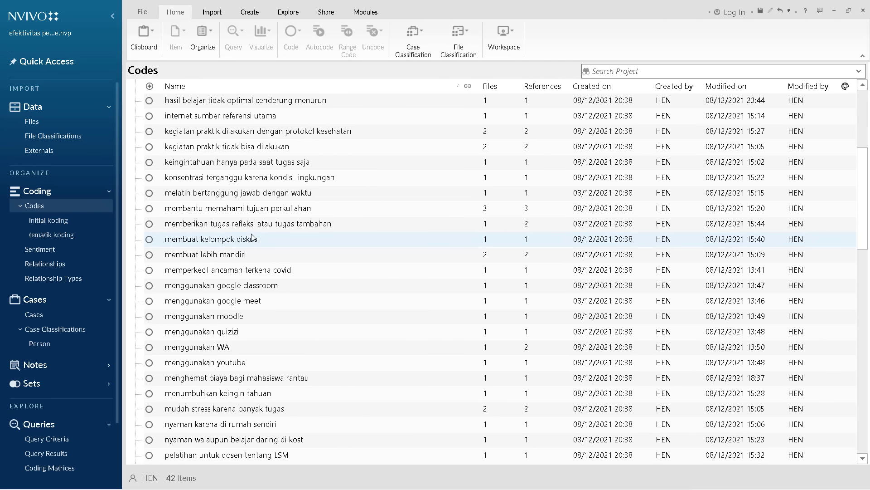
Step: Check the contents of the initial koding and tematik koding folders, dismissing the introductory Codes page
click(46, 225)
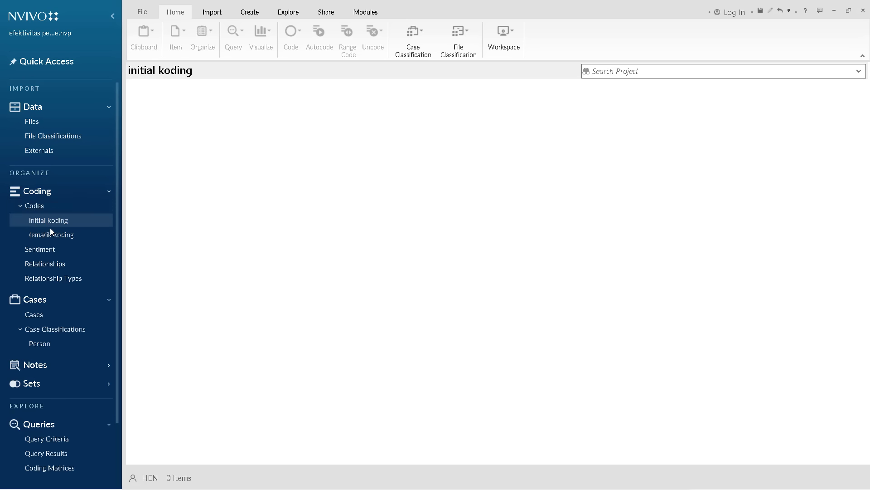
click(52, 236)
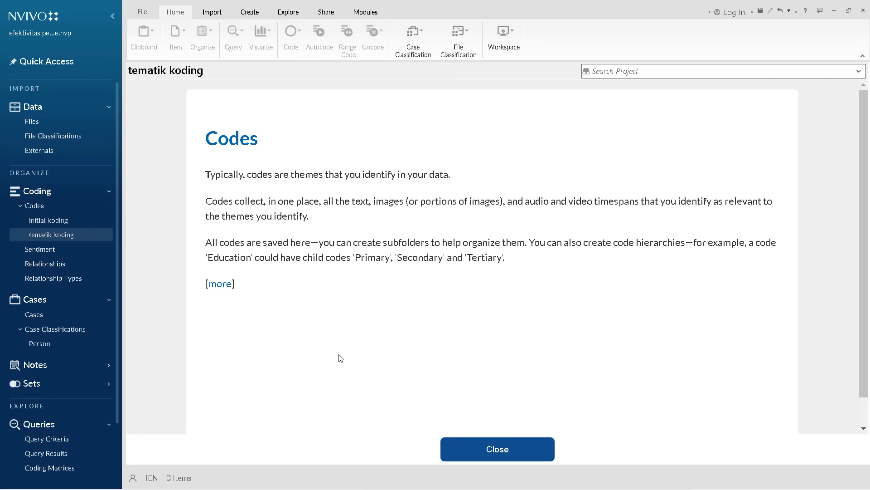
click(480, 454)
click(69, 223)
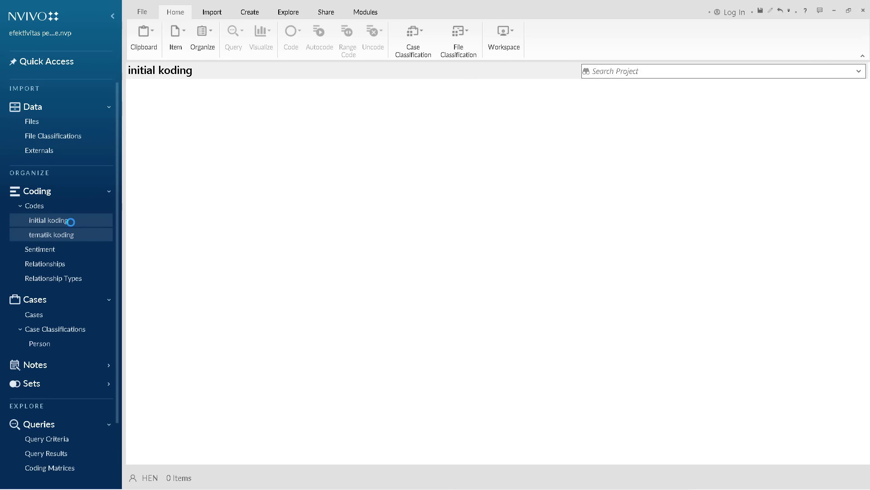
click(69, 242)
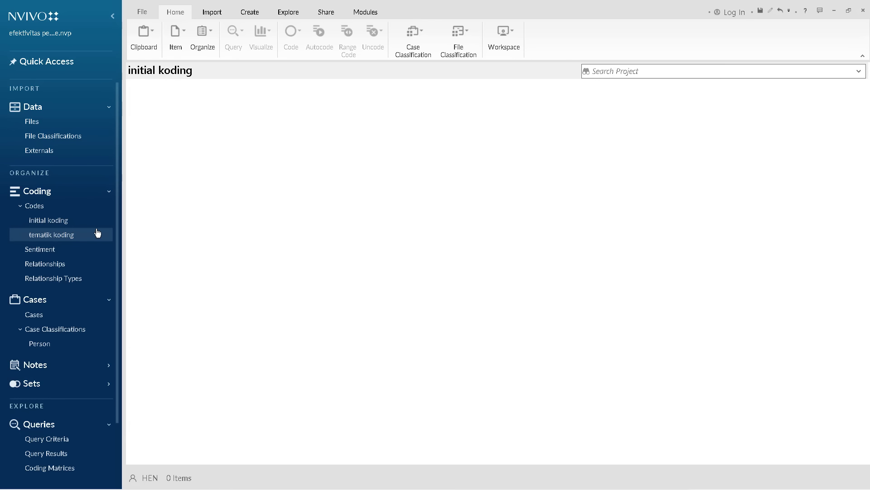
click(62, 222)
Step: Select all the codes in the main Codes folder and cut them
click(44, 207)
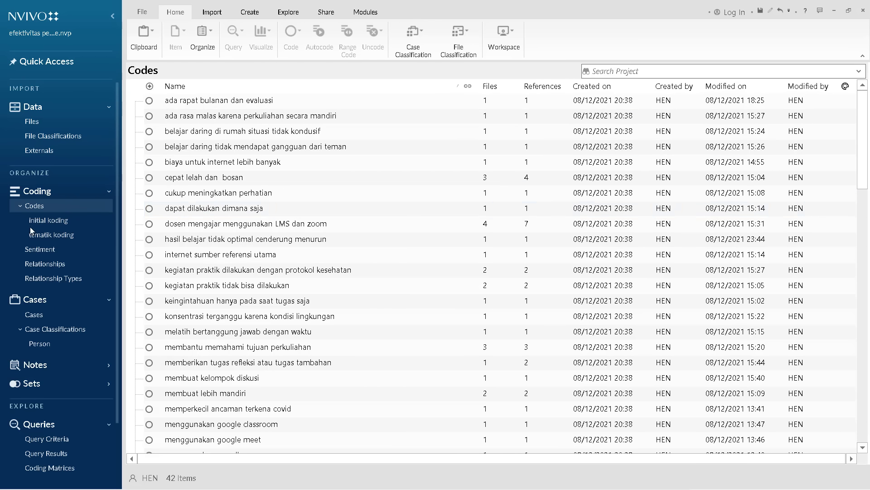
click(202, 100)
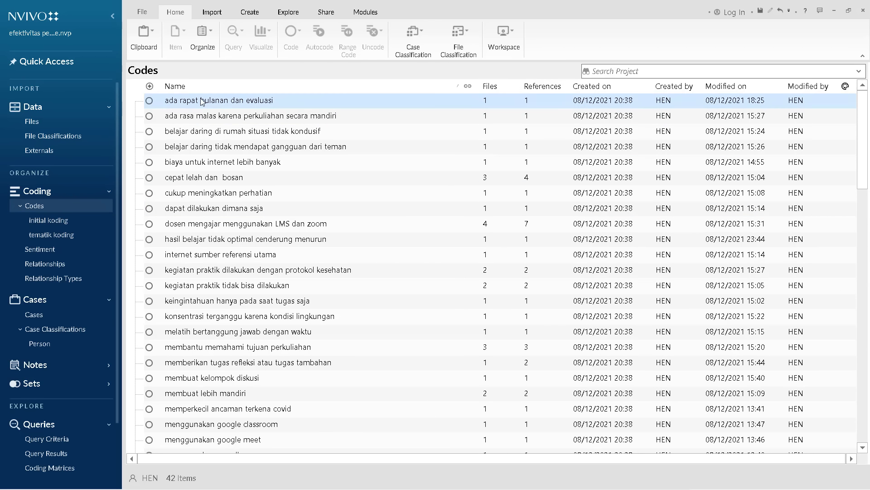
scroll(223, 149, down, 9)
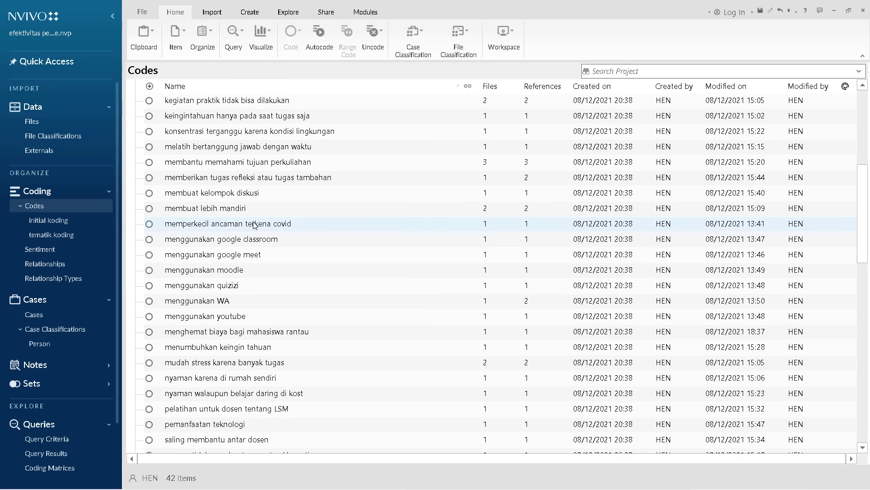
ctrl+click(242, 317)
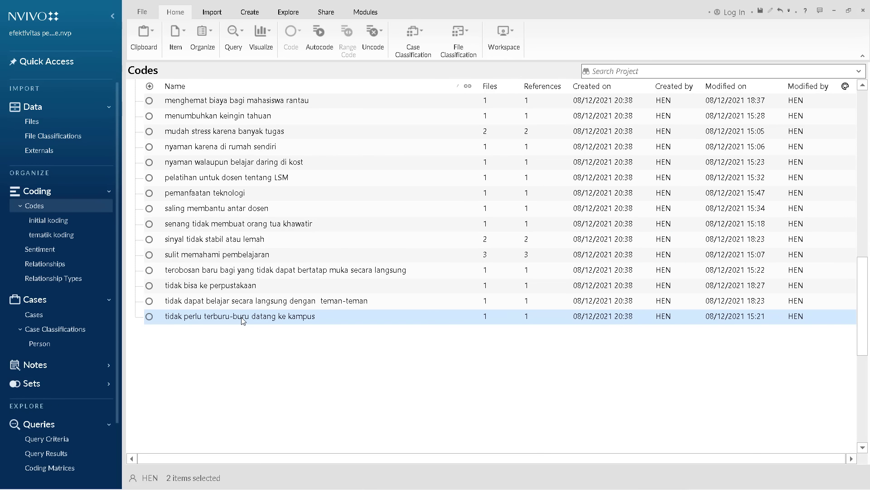
key(ctrl+a)
right_click(228, 164)
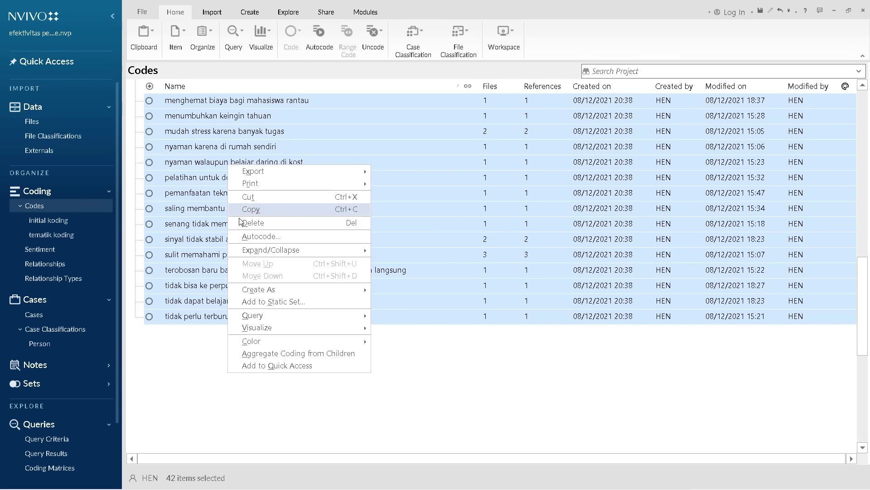
click(249, 198)
Step: Paste the cut codes into the initial koding folder and look through the pasted list
click(55, 218)
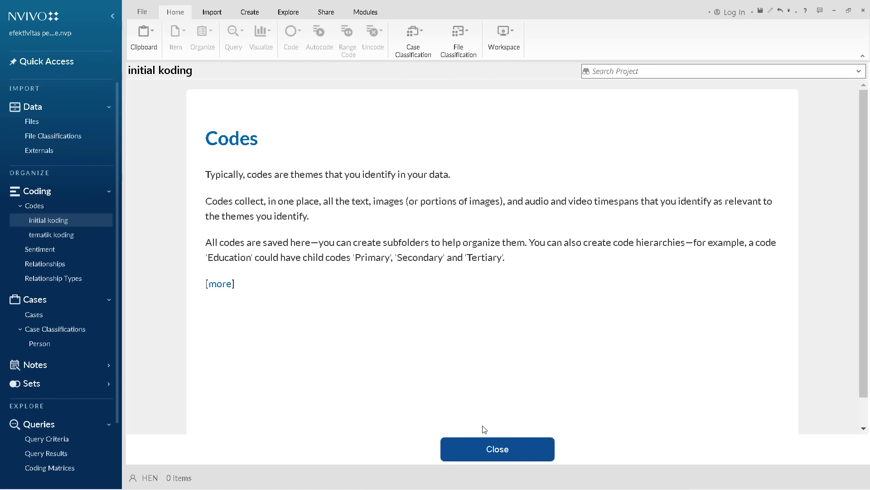
click(482, 446)
right_click(218, 130)
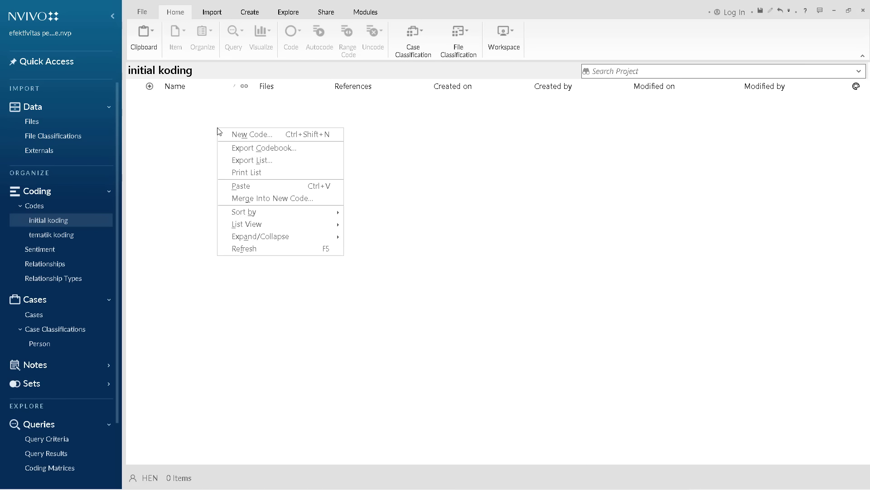
click(239, 185)
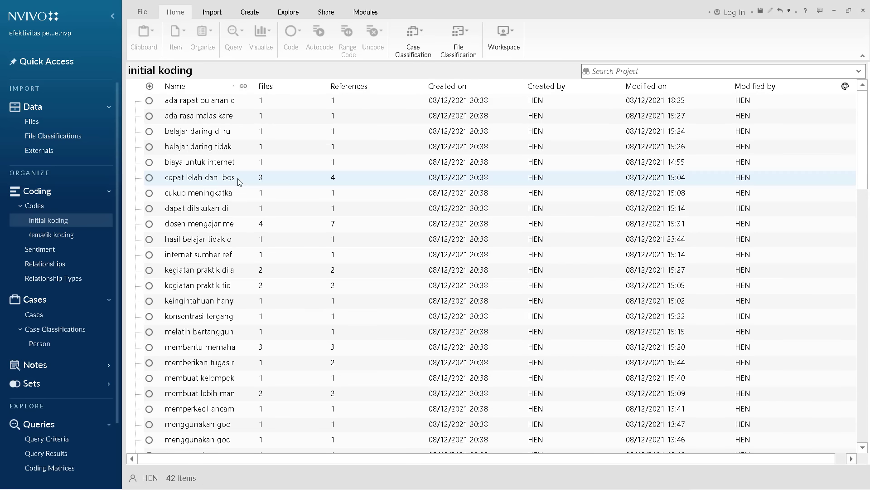
scroll(240, 181, down, 10)
scroll(242, 190, up, 10)
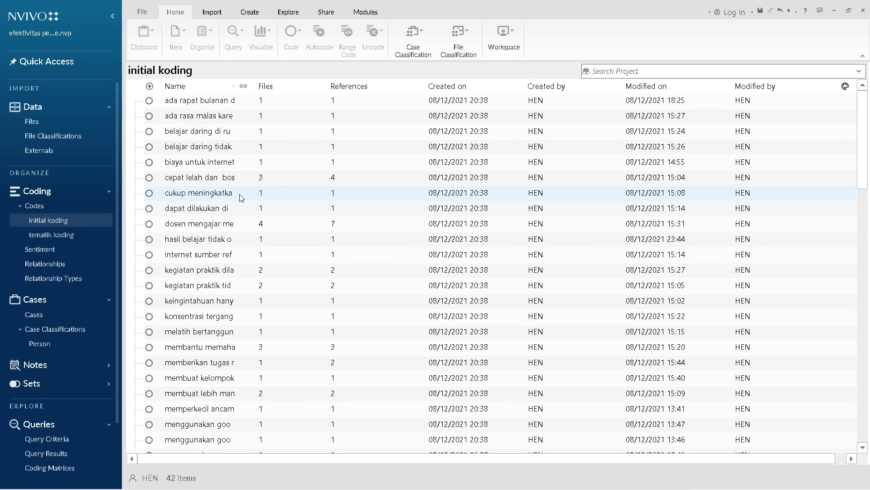
Step: Select all the codes in the initial koding folder and copy them
click(220, 106)
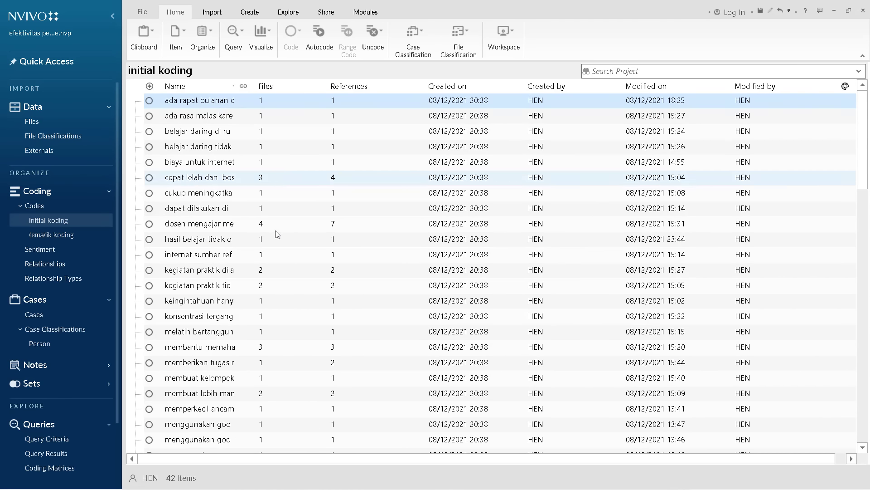
scroll(278, 234, down, 10)
ctrl+click(185, 179)
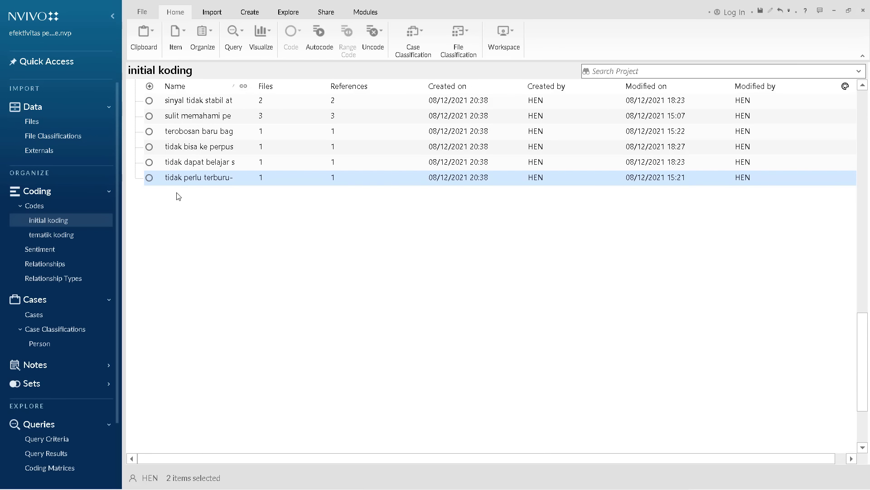
scroll(188, 231, up, 3)
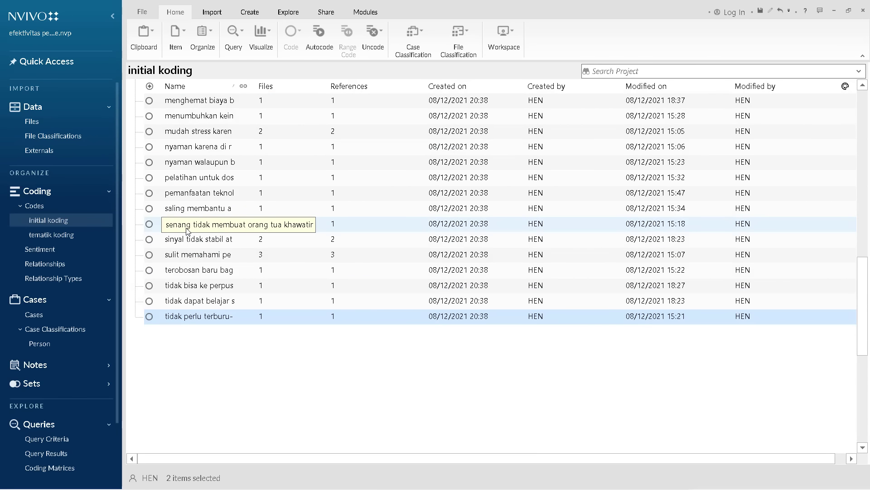
key(ctrl+a)
right_click(197, 168)
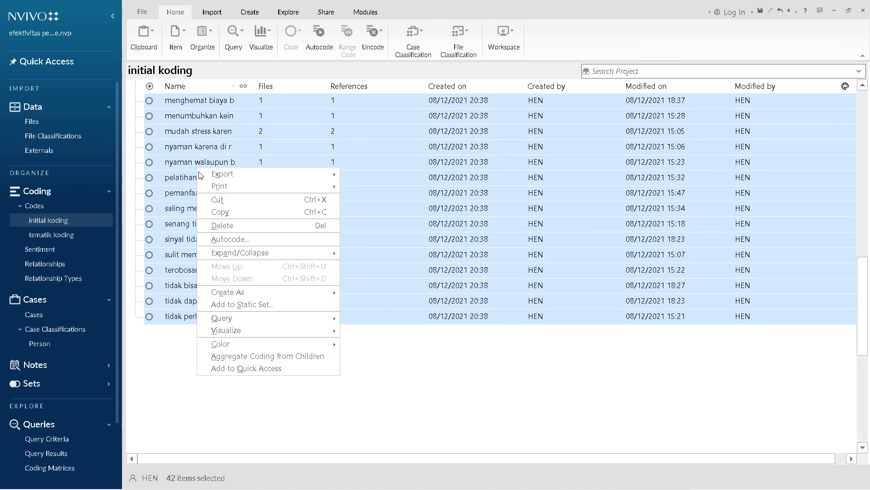
click(222, 212)
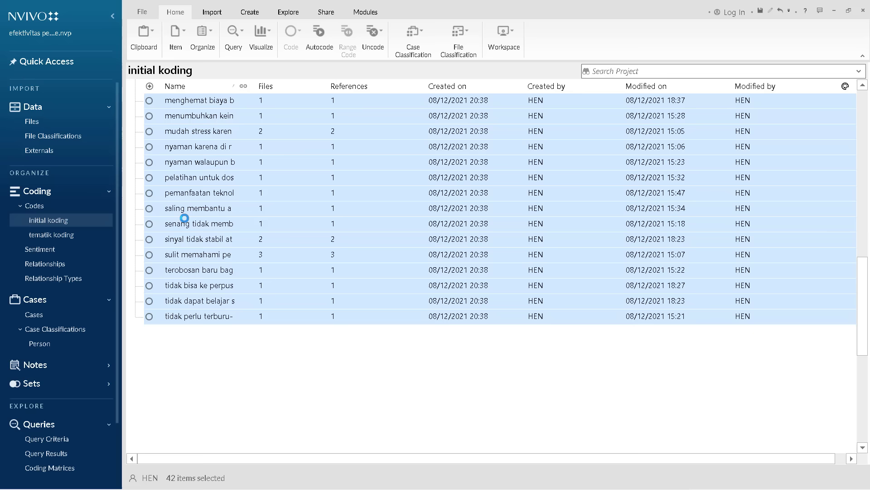
Step: Paste the copied codes into the empty tematik koding folder, dismissing its introductory Codes page
click(52, 234)
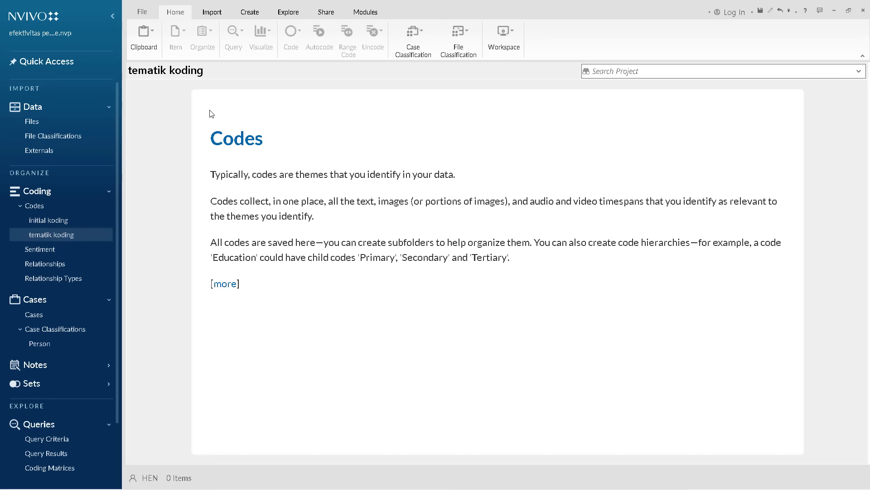
click(460, 446)
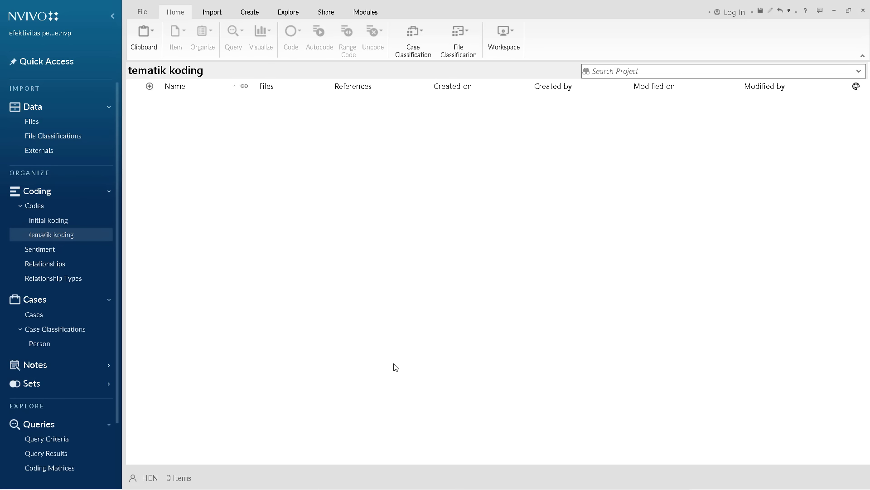
right_click(207, 111)
click(238, 164)
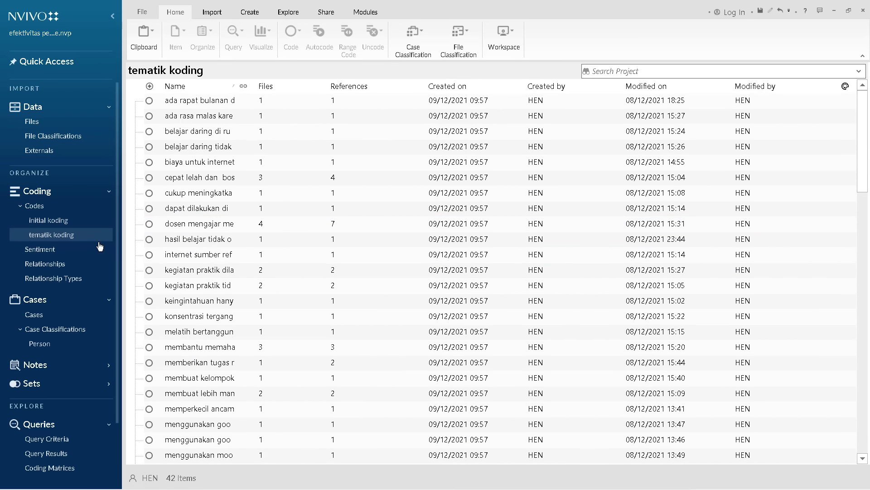
Step: Compare the code lists of the initial koding and tematik koding folders, clearing the selection in initial koding
click(69, 221)
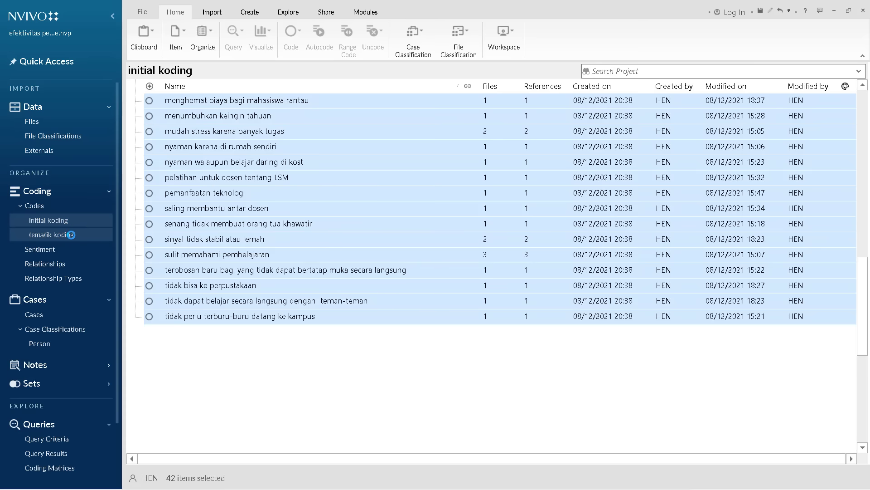
click(71, 234)
click(63, 220)
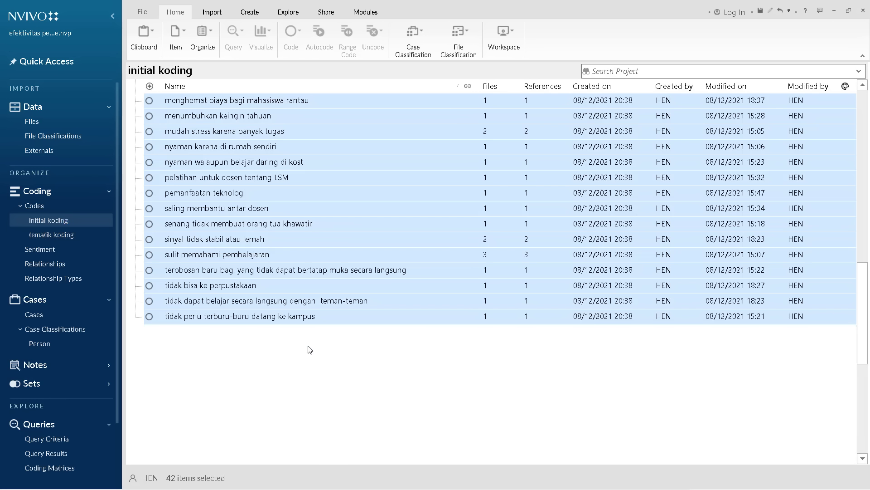
click(283, 368)
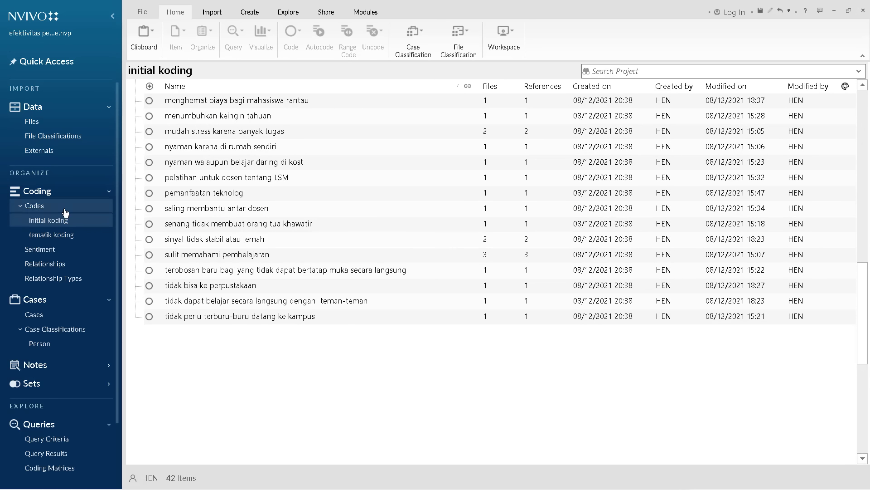
click(67, 230)
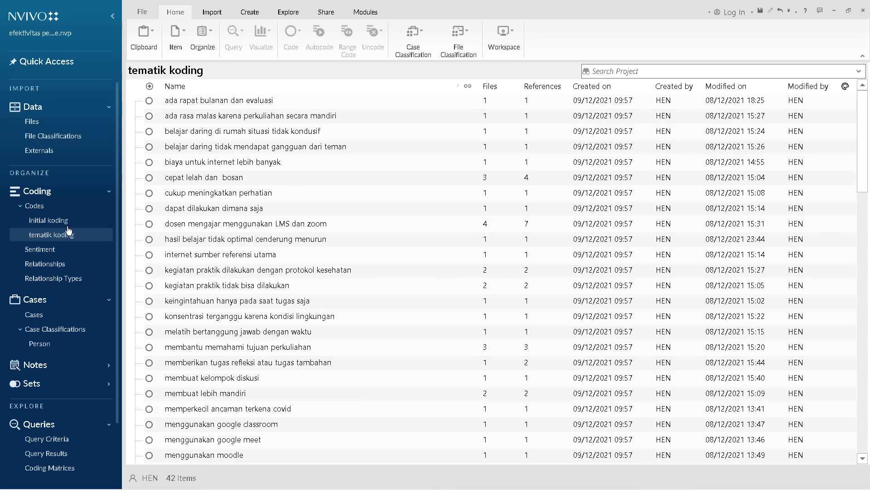
click(61, 220)
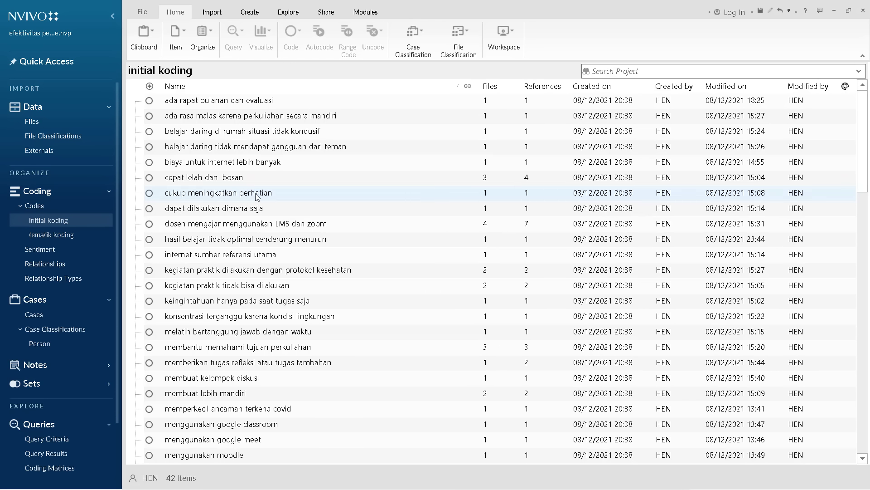
click(53, 235)
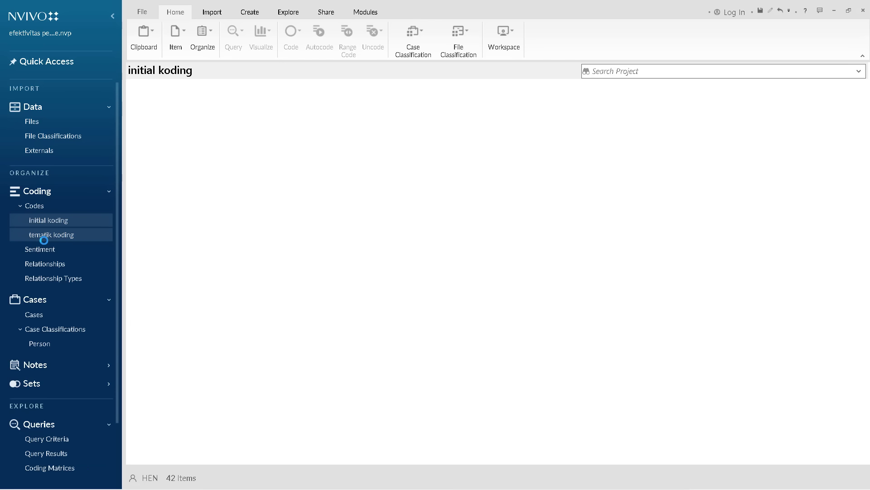
click(60, 220)
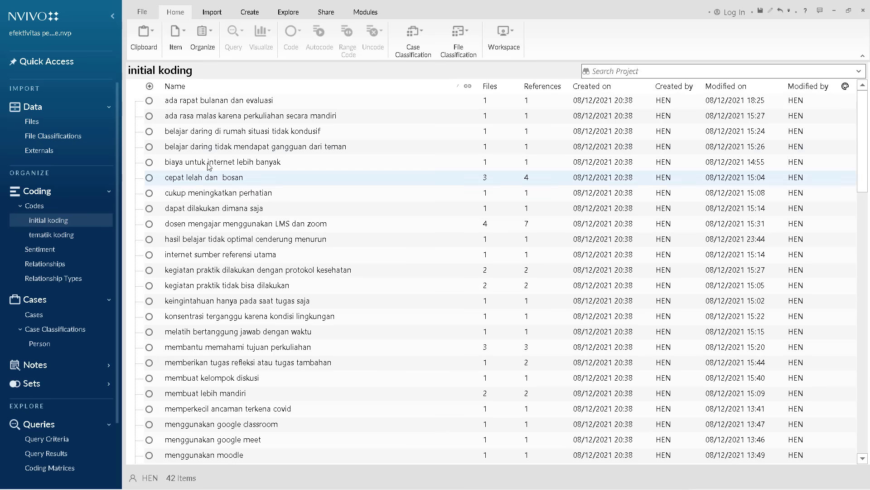
scroll(235, 152, down, 7)
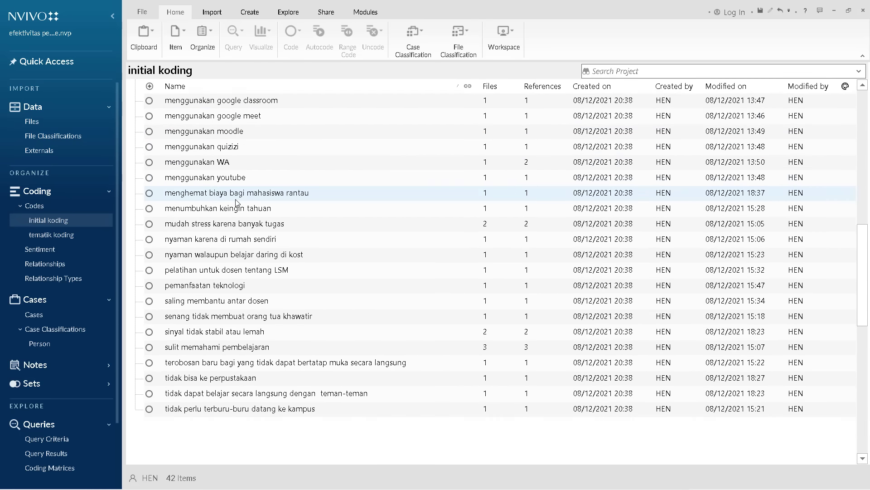
scroll(212, 202, up, 7)
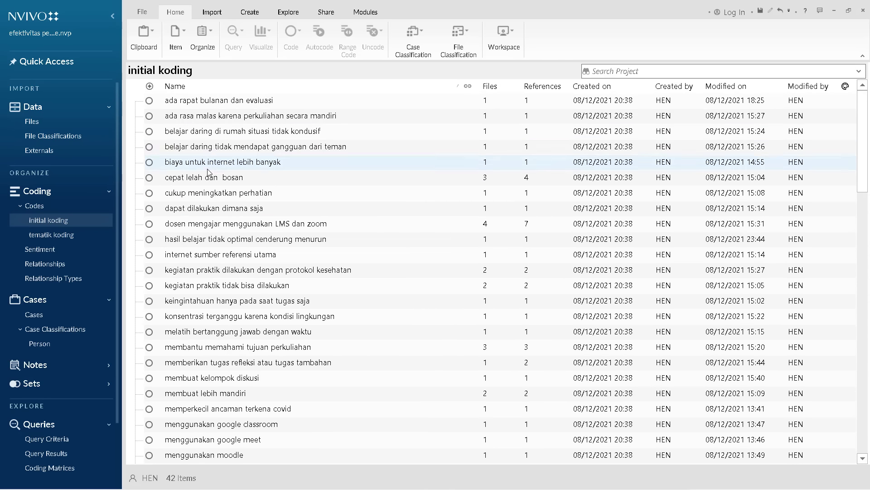
click(211, 178)
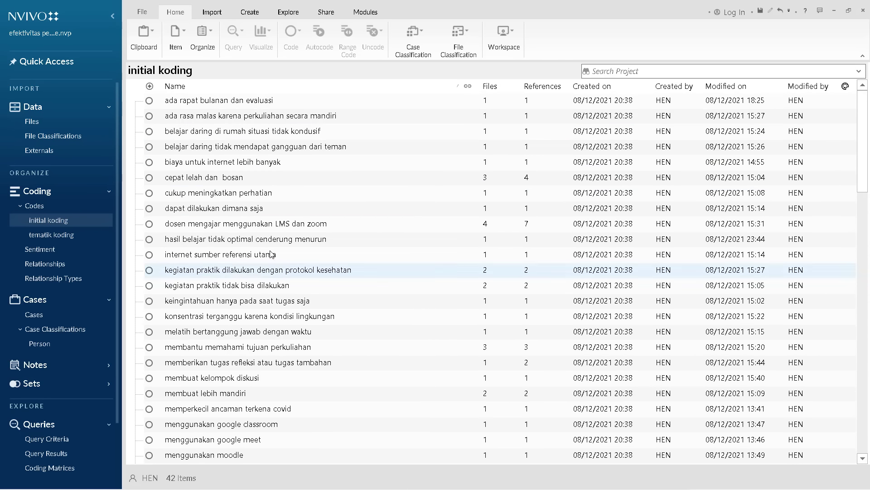
click(63, 234)
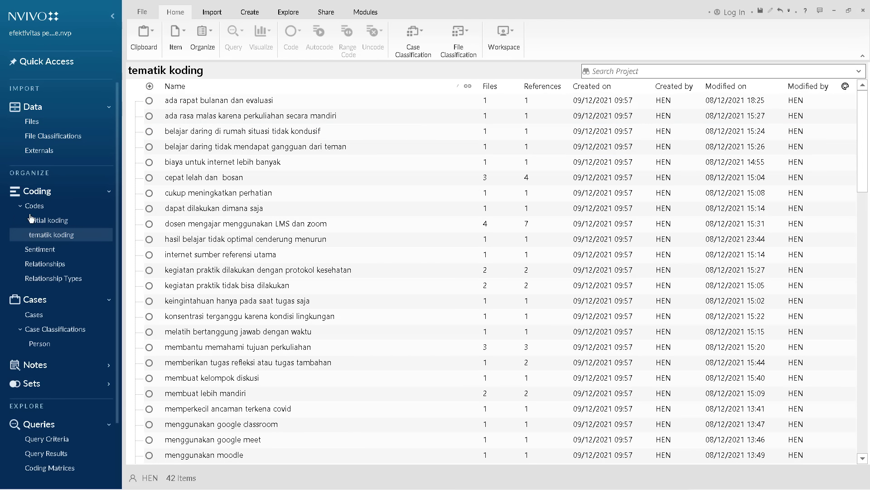
click(49, 220)
scroll(272, 131, down, 3)
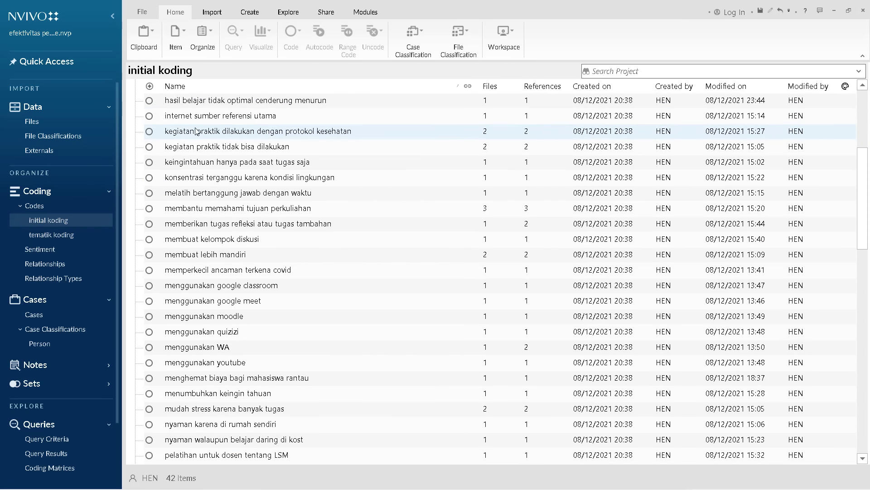
click(73, 235)
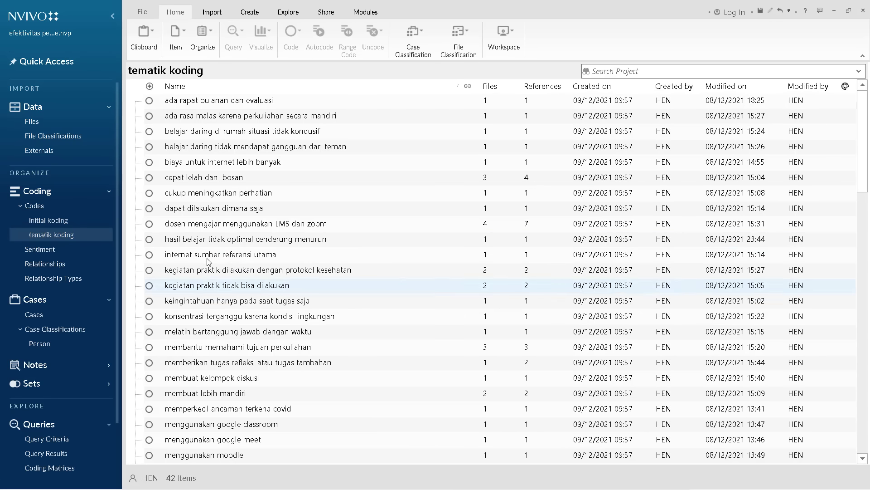
click(33, 222)
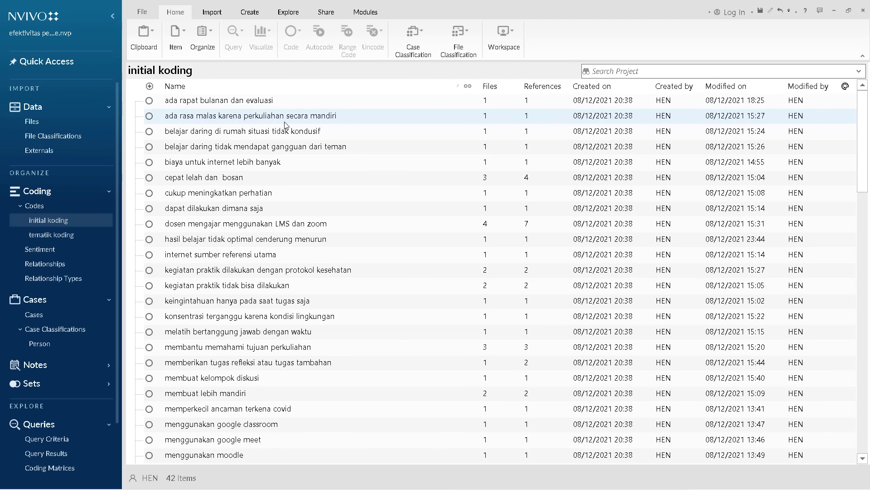
scroll(285, 125, down, 3)
scroll(288, 140, up, 3)
Step: Review the whole list of codes in the tematik koding folder
click(70, 236)
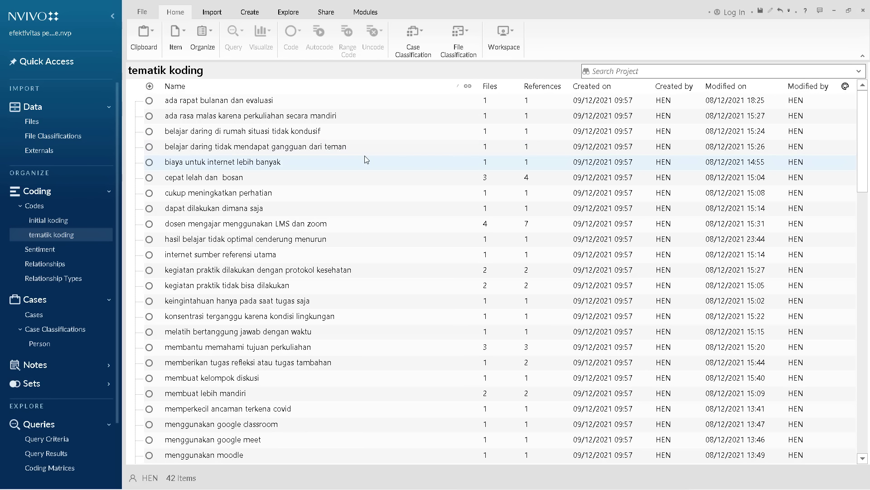
scroll(366, 160, down, 8)
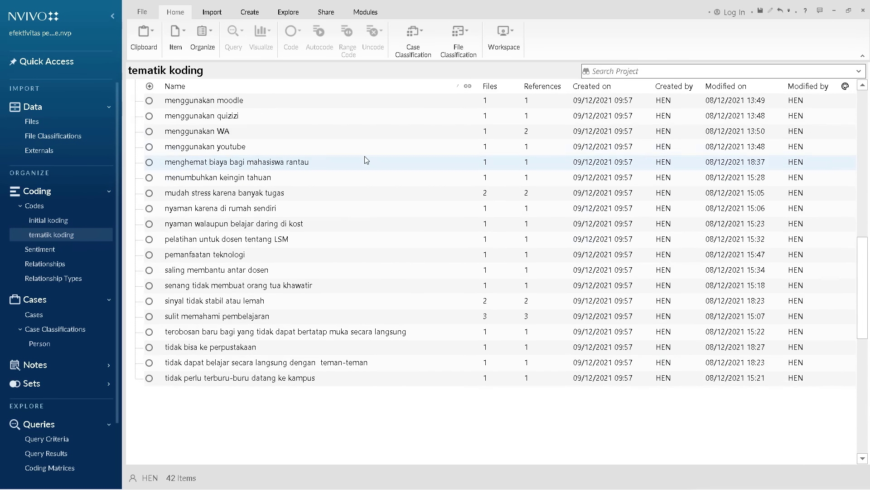
scroll(366, 160, up, 8)
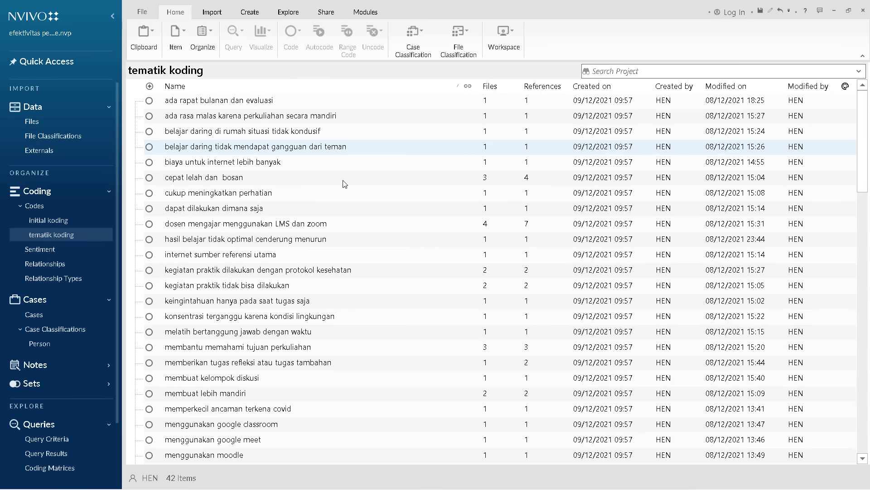
scroll(348, 274, down, 6)
scroll(352, 275, up, 6)
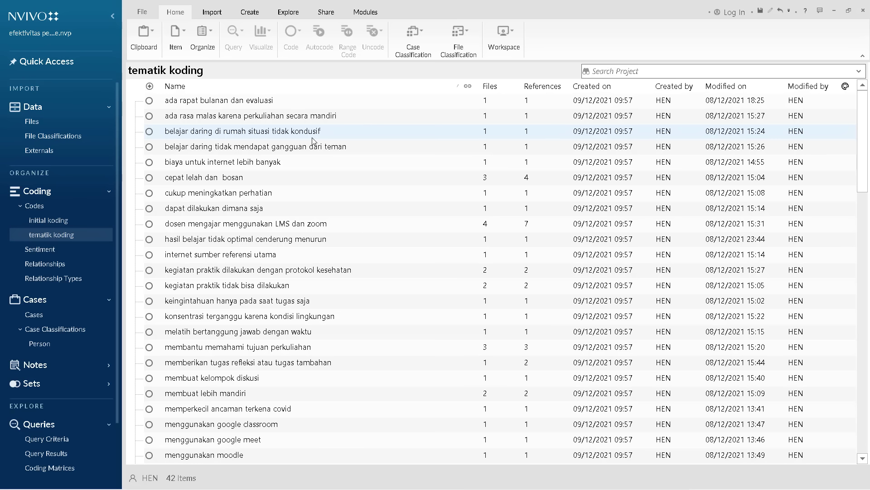
scroll(311, 163, down, 12)
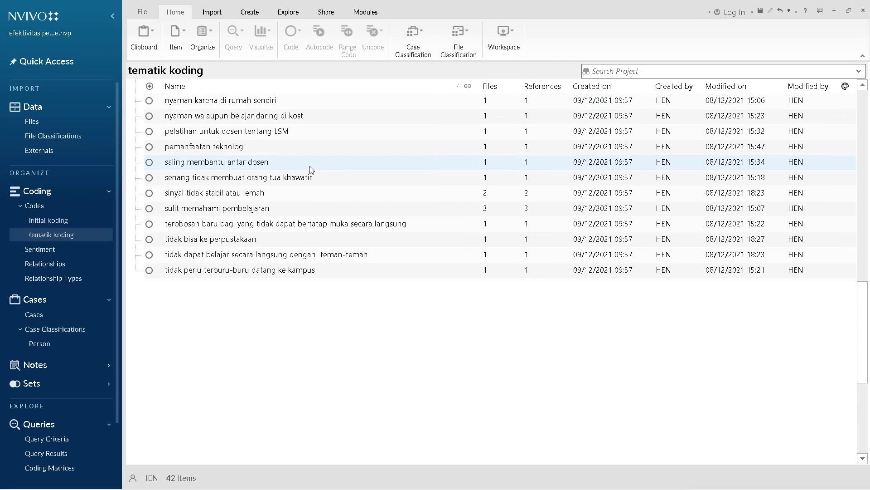
scroll(312, 170, up, 2)
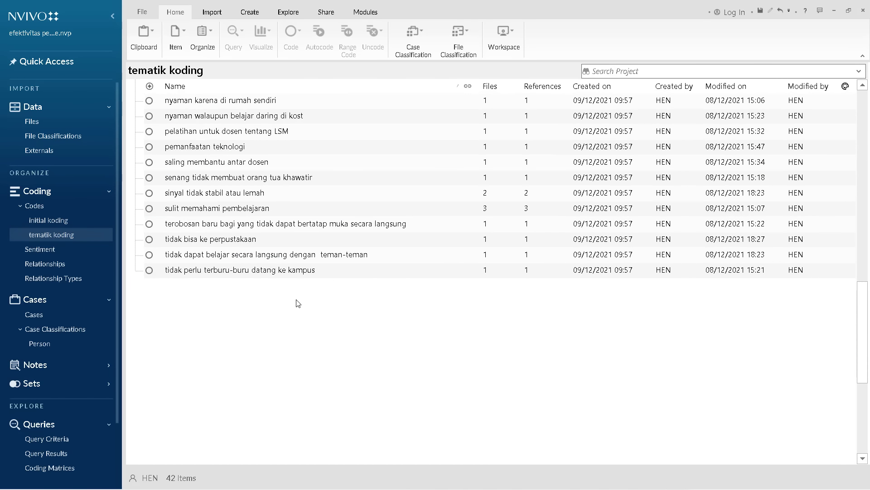
Step: Create a new code named HAL NEGATIF DARI PEMBELAJARAN DARING in the tematik koding folder
right_click(299, 309)
click(312, 313)
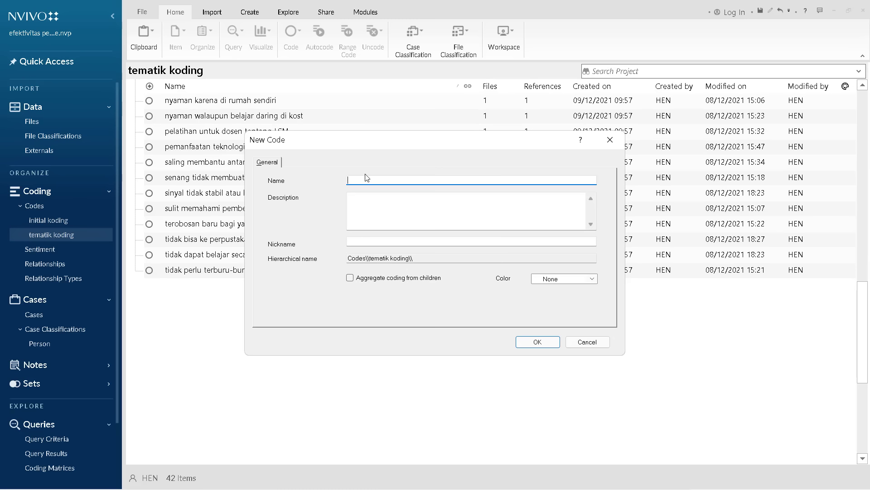
text(HAL NEGATIF DARI PEMBE)
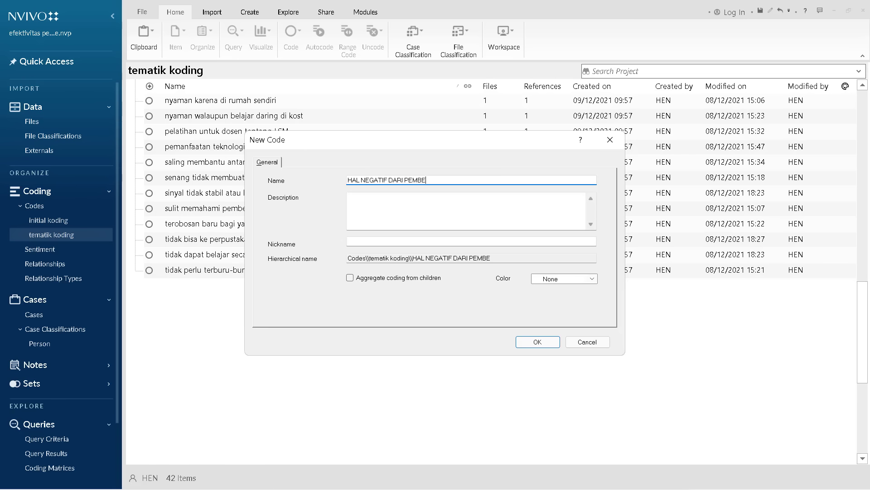
text(LAJARAN DARING)
click(525, 341)
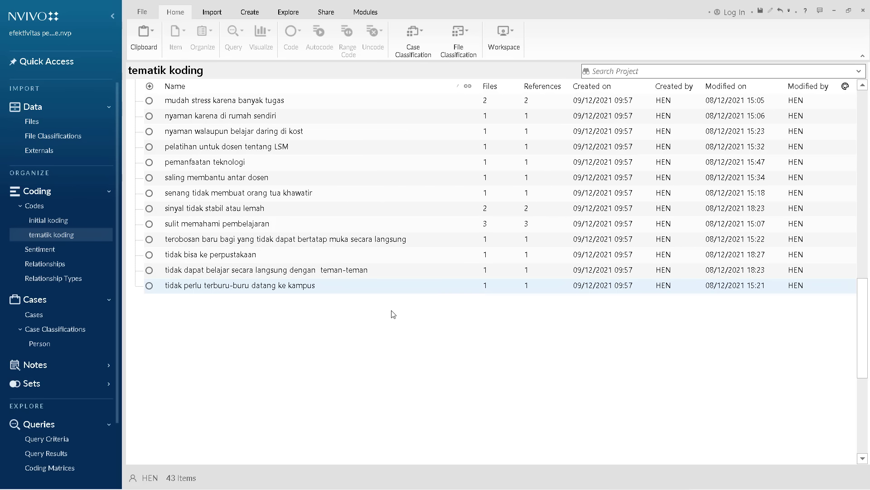
scroll(309, 298, up, 7)
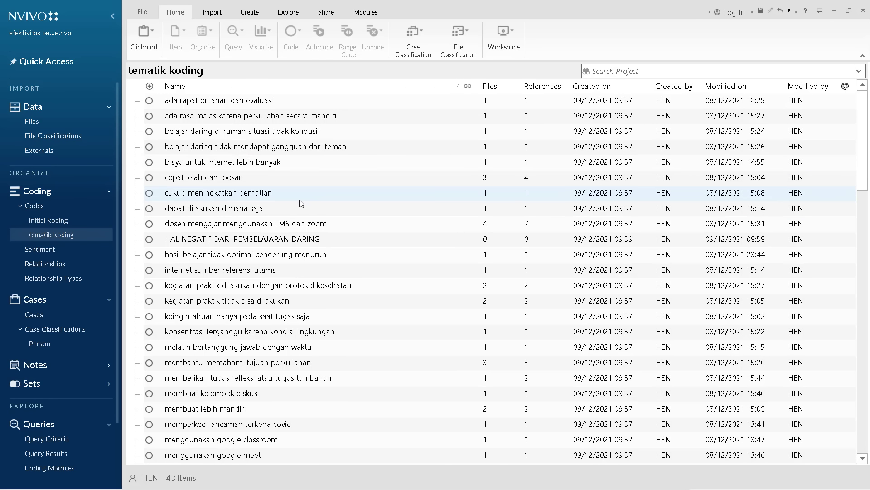
Step: Create a new code named HAL POSITIF DARI PEMBELAJARAN DARING in the tematik koding folder
scroll(313, 217, down, 4)
scroll(318, 226, down, 6)
right_click(248, 340)
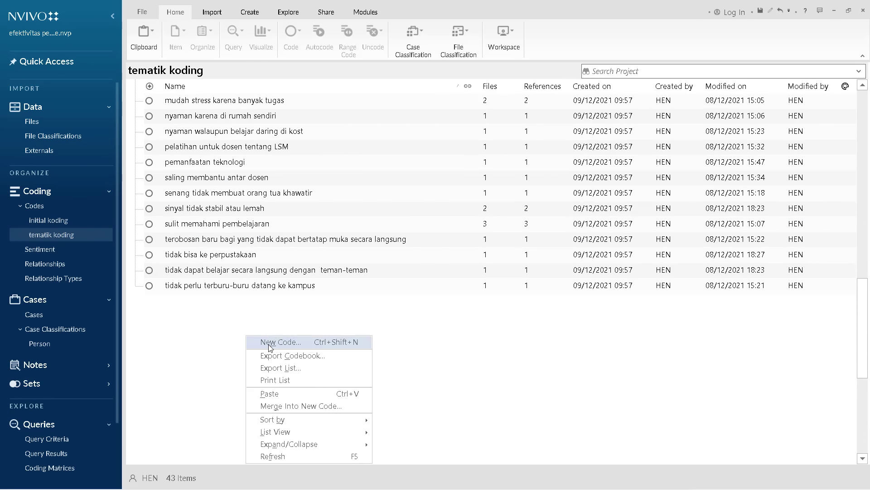
click(271, 345)
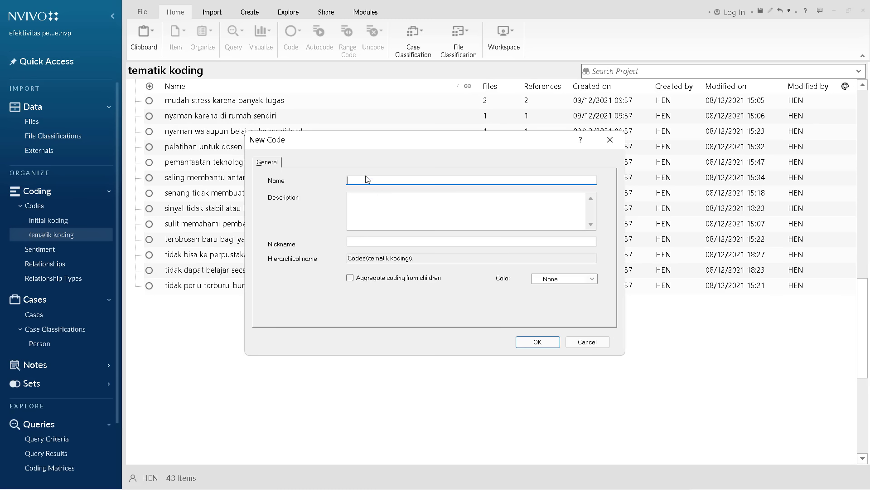
text(HAL POSITIF DARI PEMBELAJARAN DAS)
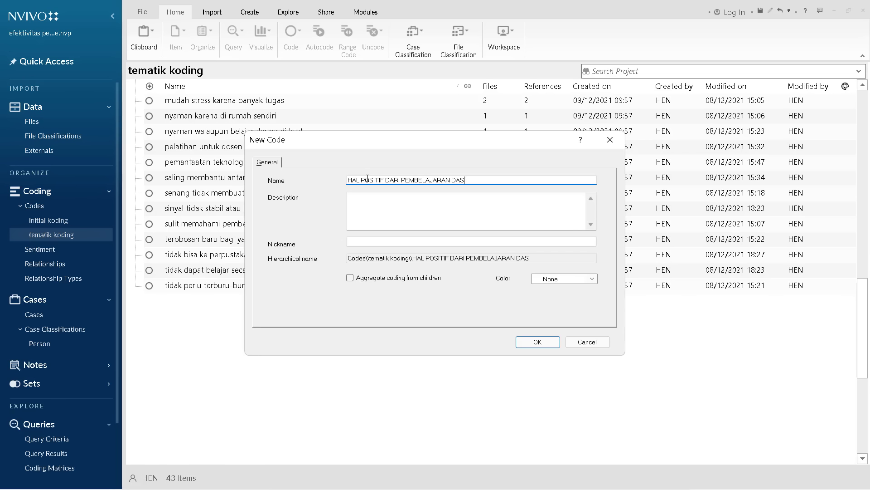
text(RINNG)
click(531, 343)
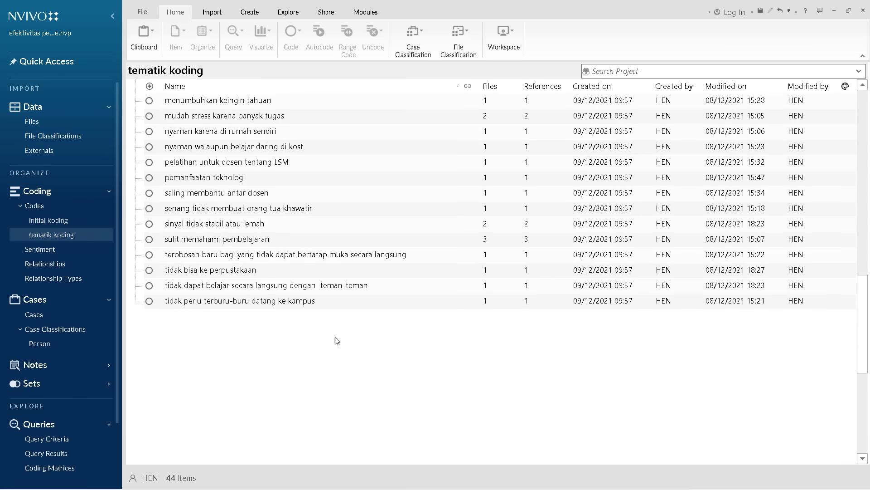
Step: Make the code "ada rasa malas karena perkuliahan secara mandiri" a child of HAL NEGATIF DARI PEMBELAJARAN DARING
scroll(305, 361, up, 10)
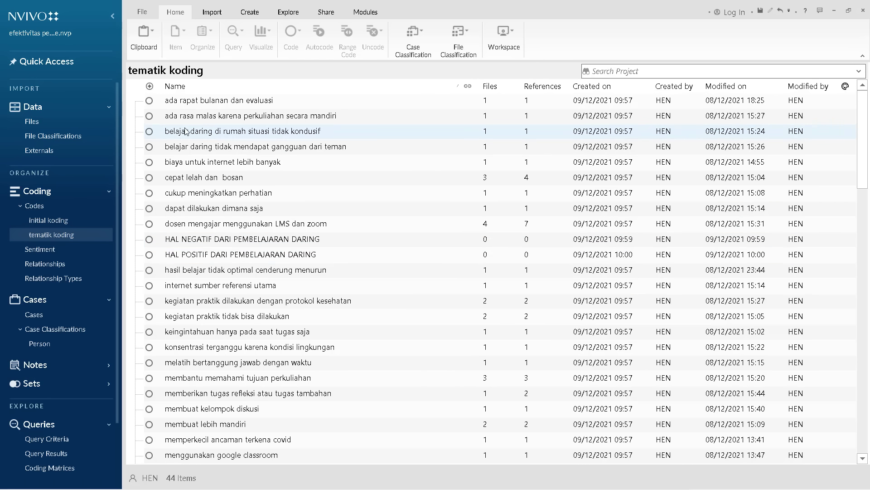
click(235, 118)
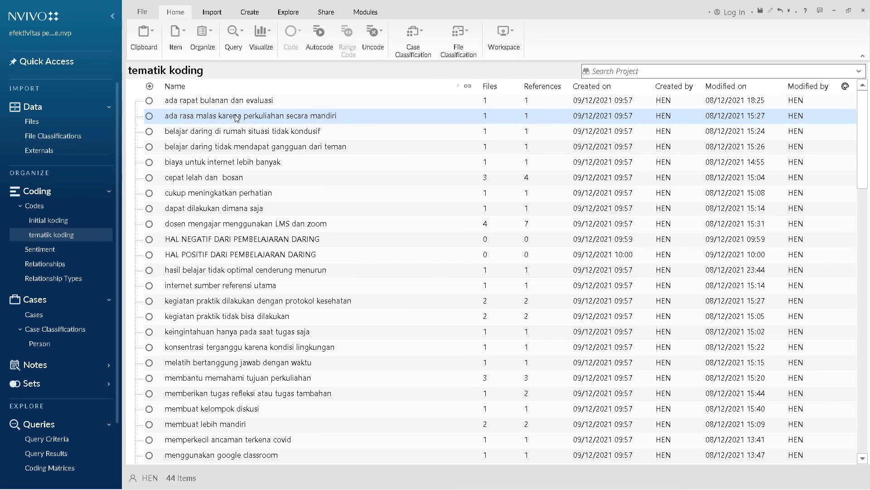
drag(236, 119, 213, 239)
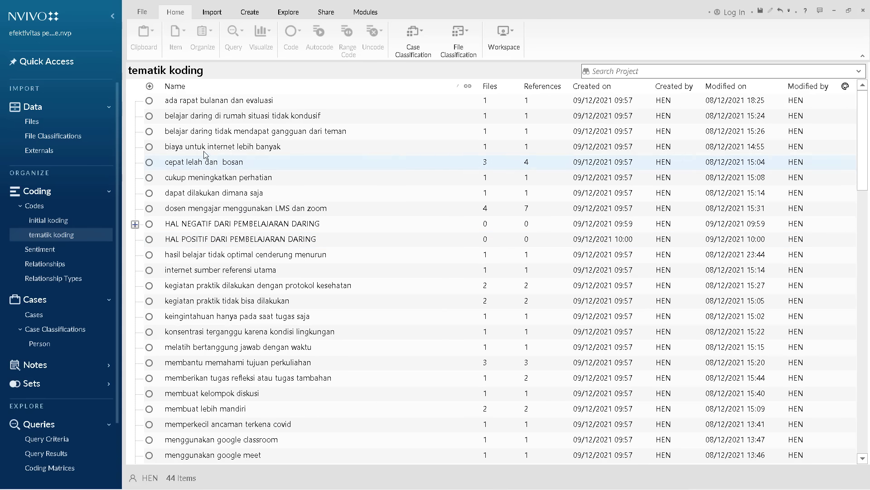
Step: Move "belajar daring di rumah situasi tidak kondusif" under HAL NEGATIF and "belajar daring tidak mendapat gangguan dari teman" under HAL POSITIF
click(257, 117)
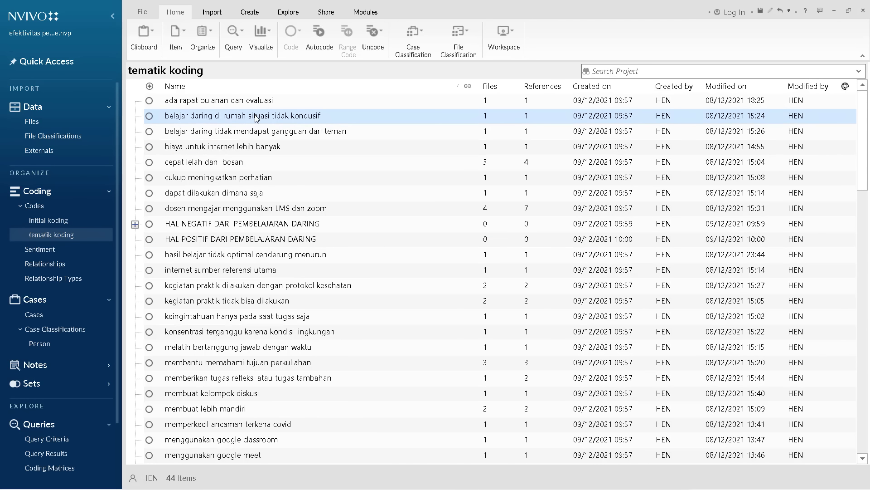
drag(256, 118, 224, 221)
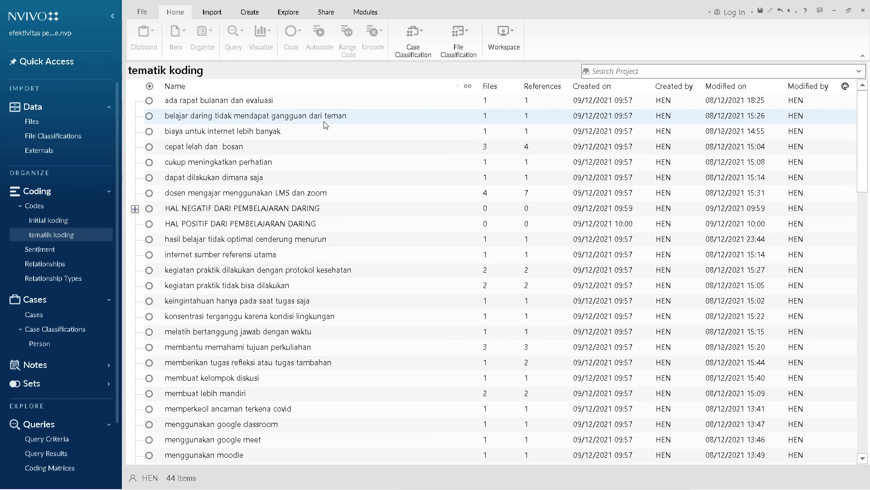
drag(242, 123, 234, 224)
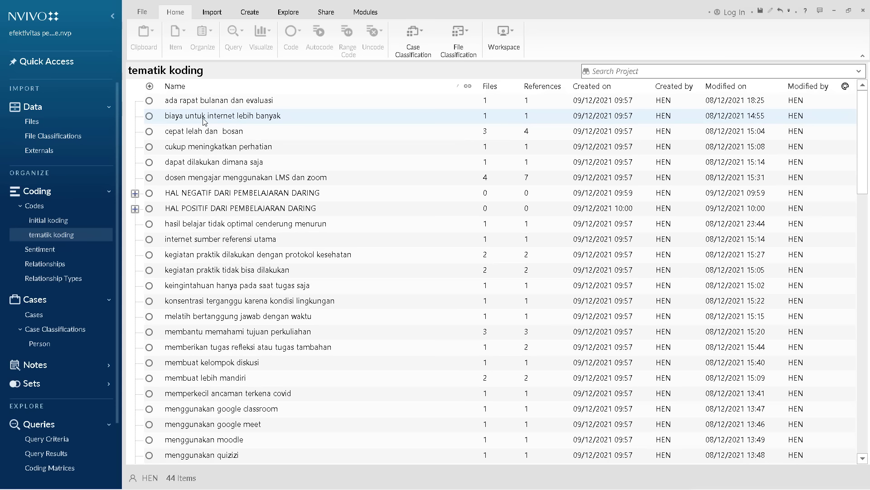
Step: Move the codes "biaya untuk internet lebih banyak" and "cepat lelah dan bosan" under HAL NEGATIF DARI PEMBELAJARAN DARING
click(237, 118)
drag(239, 122, 233, 193)
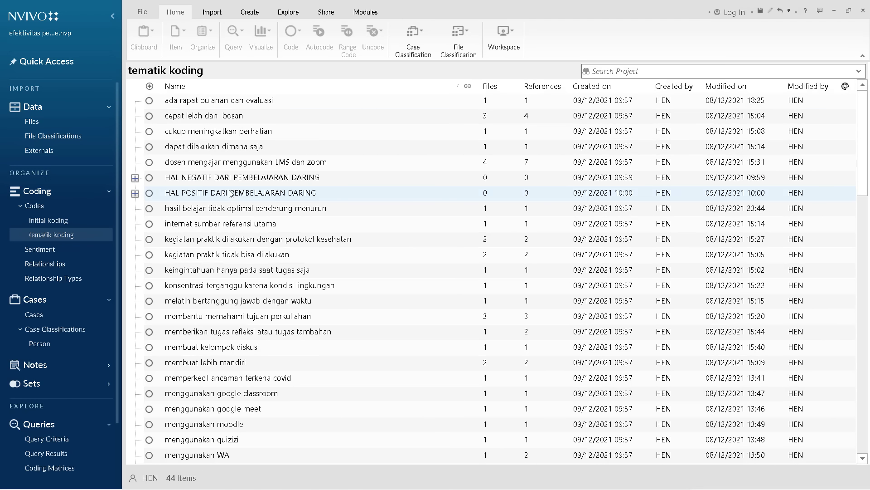
click(189, 113)
drag(189, 114, 192, 179)
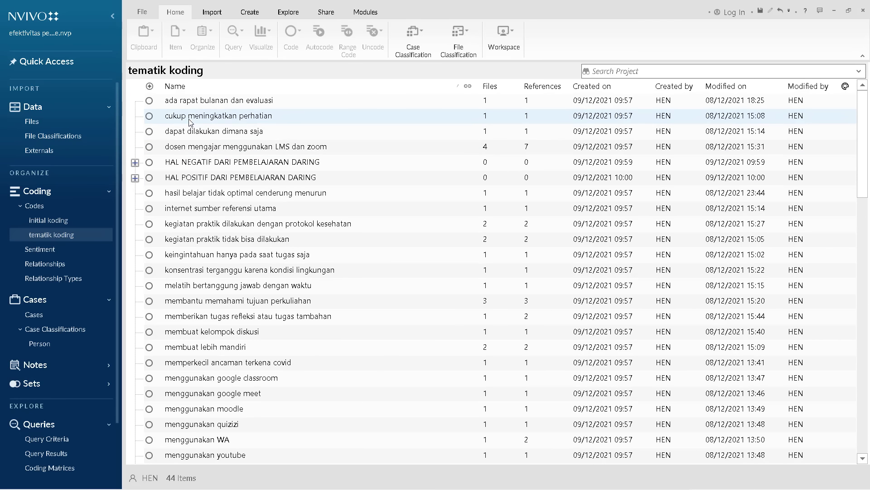
Step: Move the codes "cukup meningkatkan perhatian" and "dapat dilakukan dimana saja" under HAL POSITIF DARI PEMBELAJARAN DARING
click(243, 119)
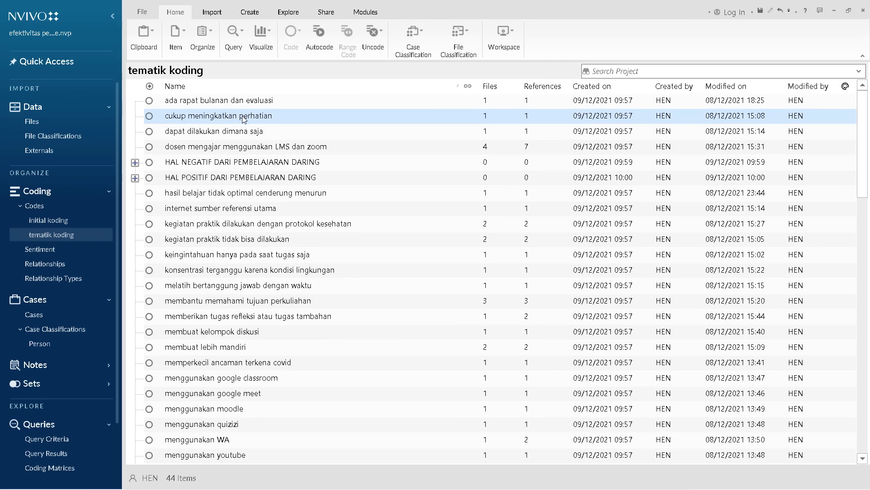
drag(244, 119, 240, 167)
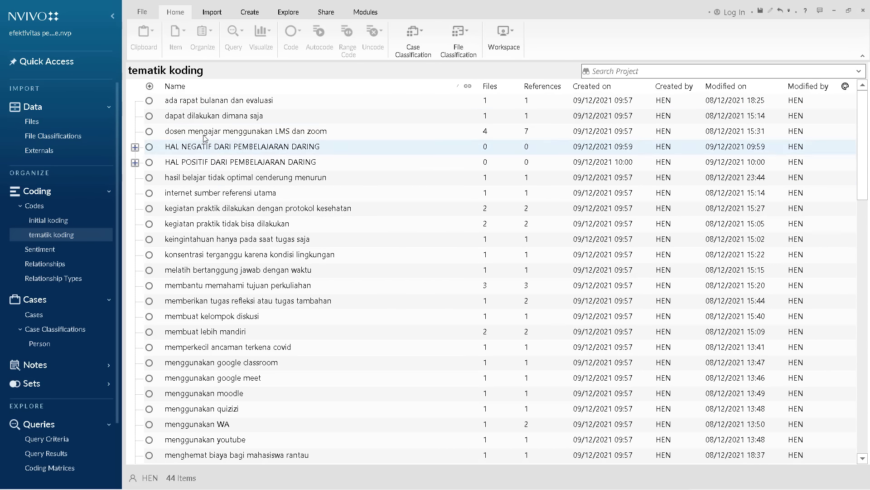
drag(199, 119, 185, 160)
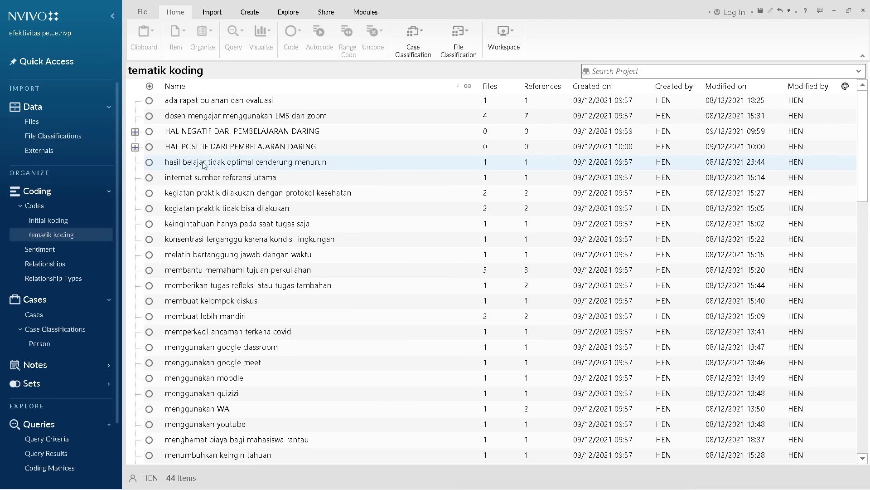
Step: Move the codes "hasil belajar tidak optimal cenderung menurun" and "kegiatan praktik tidak bisa dilakukan" under HAL NEGATIF DARI PEMBELAJARAN DARING
drag(204, 163, 211, 142)
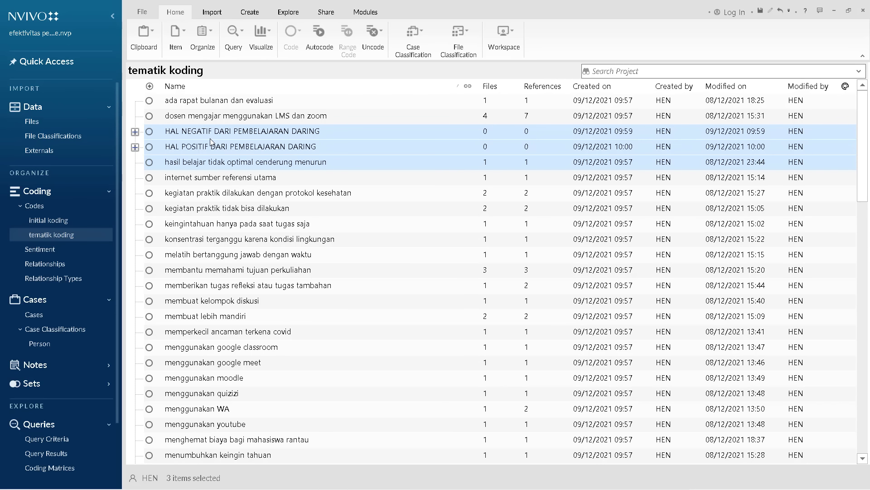
click(199, 165)
ctrl+click(211, 131)
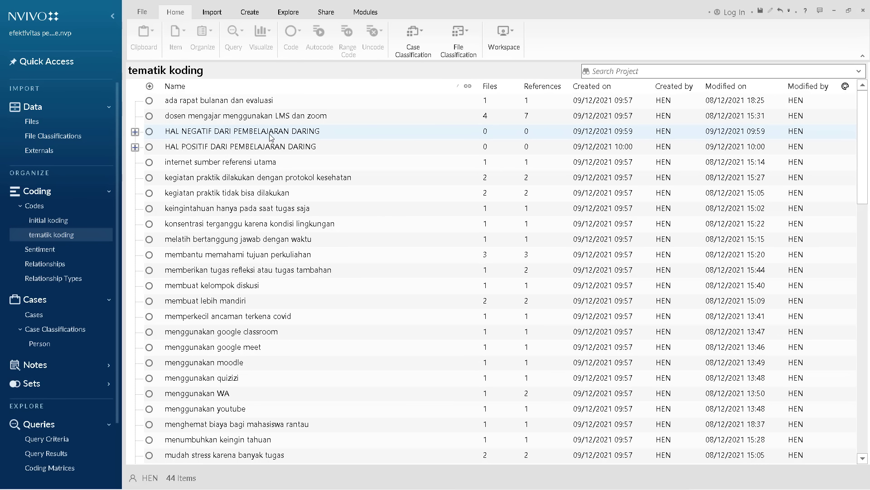
click(243, 198)
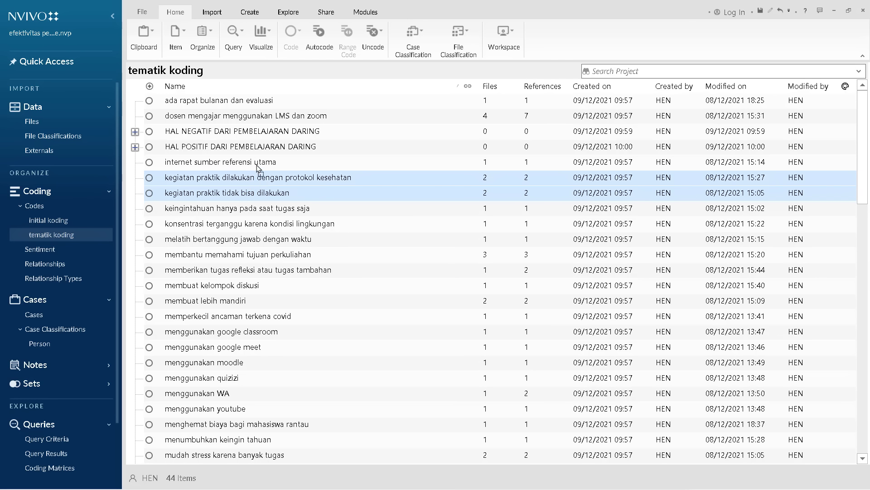
drag(265, 138, 265, 137)
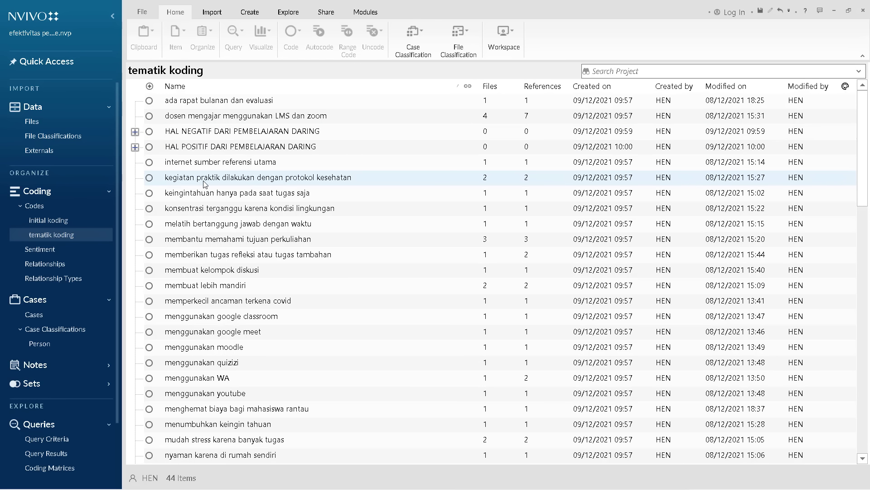
Step: Move the codes "keingintahuan hanya pada saat tugas saja" and "konsentrasi terganggu karena kondisi lingkungan" under HAL NEGATIF DARI PEMBELAJARAN DARING
click(329, 180)
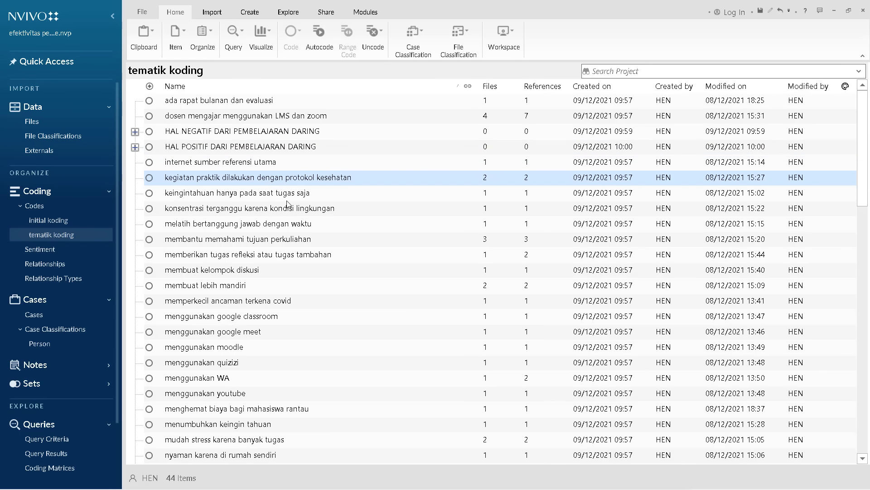
scroll(328, 193, down, 2)
scroll(329, 209, up, 2)
click(209, 198)
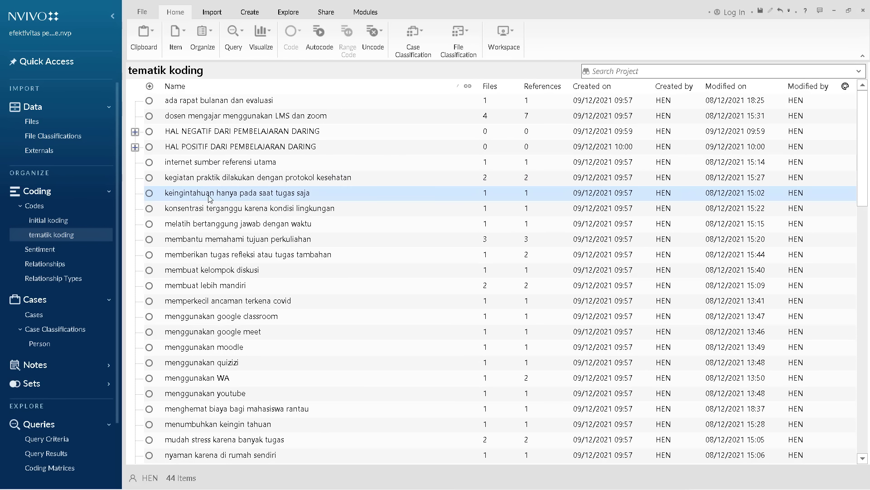
click(242, 194)
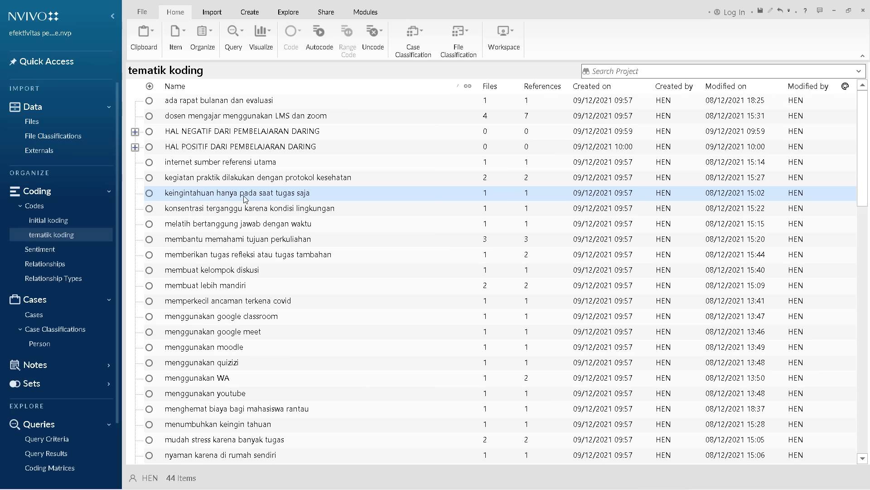
click(146, 195)
click(177, 195)
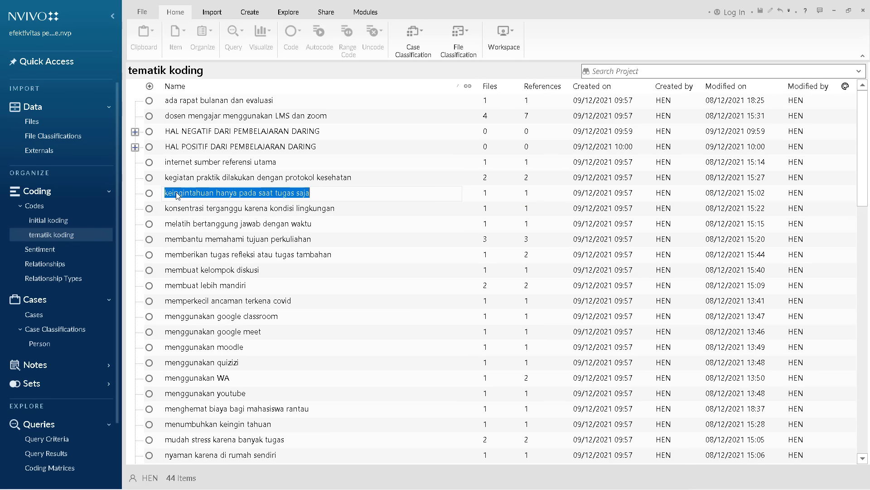
click(154, 195)
drag(174, 198, 200, 133)
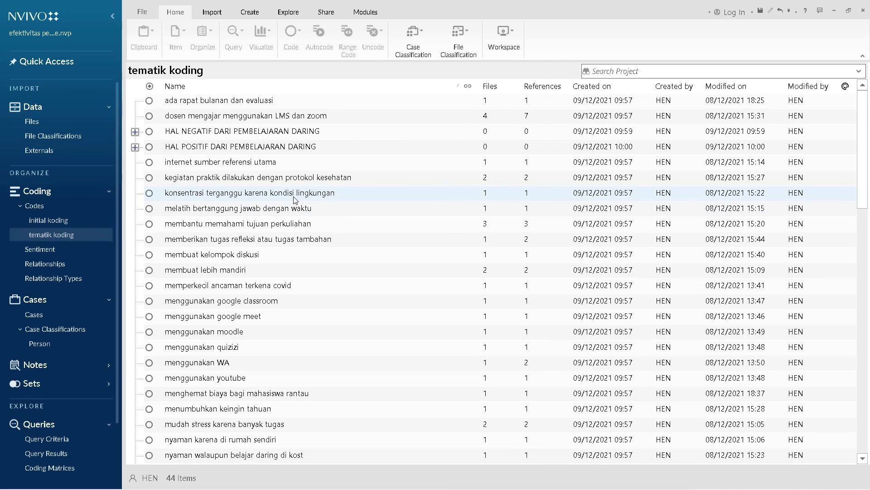
drag(292, 197, 301, 144)
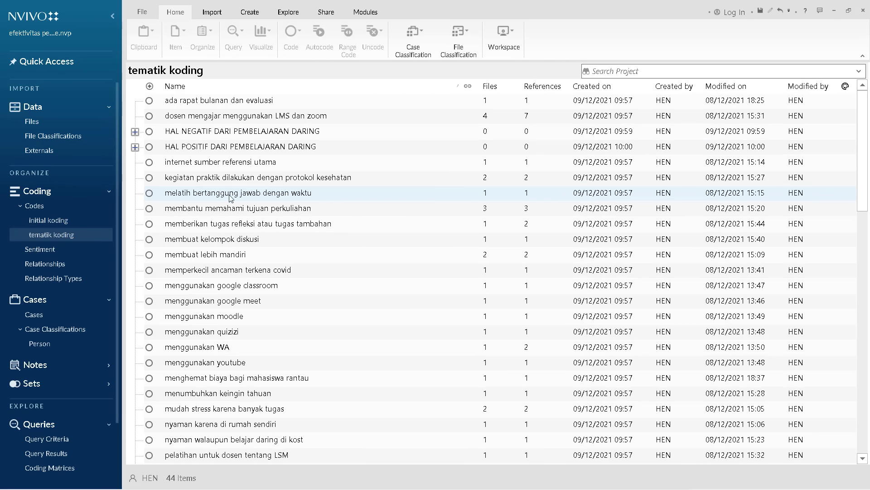
Step: Move the codes "melatih bertanggung jawab dengan waktu" and "membantu memahami tujuan perkuliahan" under HAL POSITIF DARI PEMBELAJARAN DARING
click(257, 197)
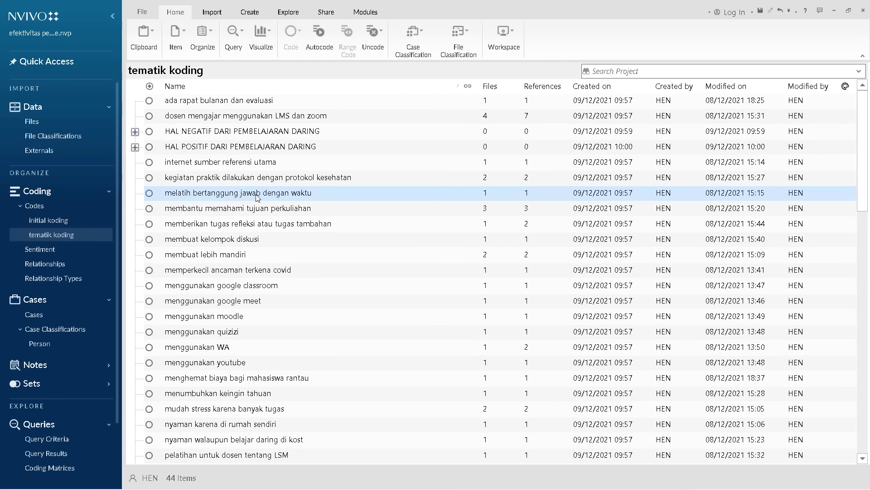
drag(258, 197, 267, 152)
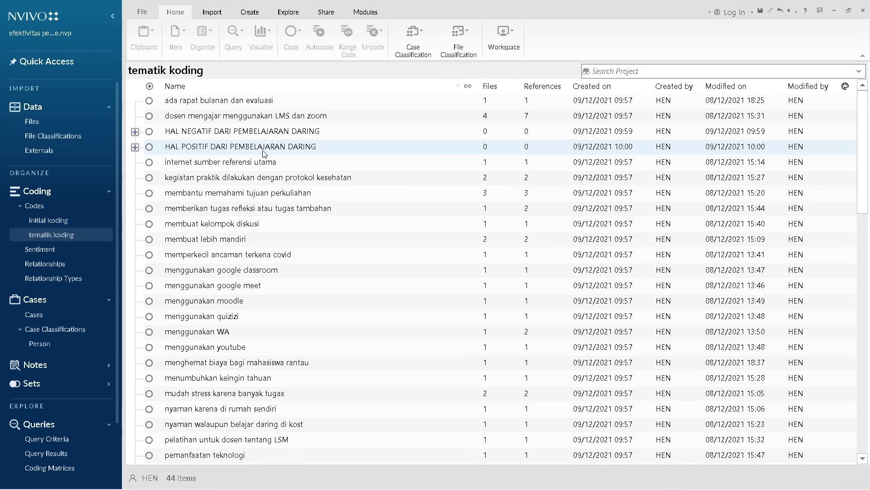
click(240, 199)
drag(241, 197, 262, 147)
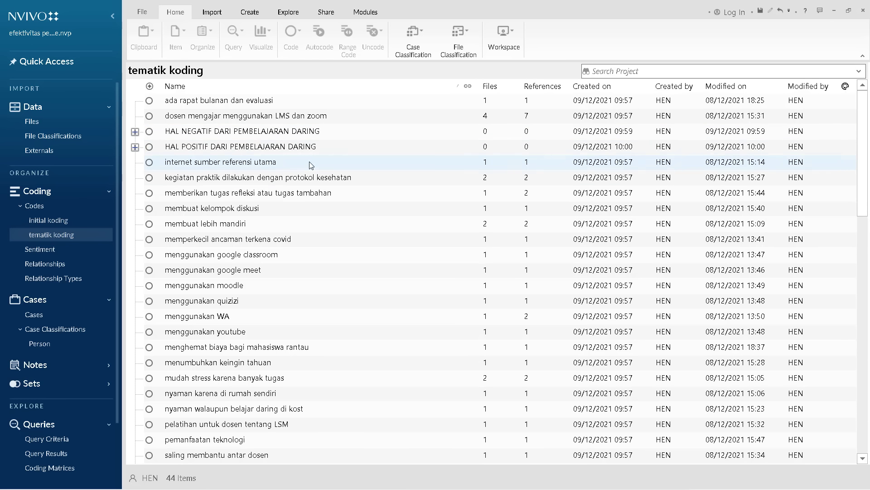
Step: Create a new code named CARA MENGATASI KENDALA PEMBELAJARAN DARING in the tematik koding folder
scroll(330, 178, down, 5)
right_click(323, 357)
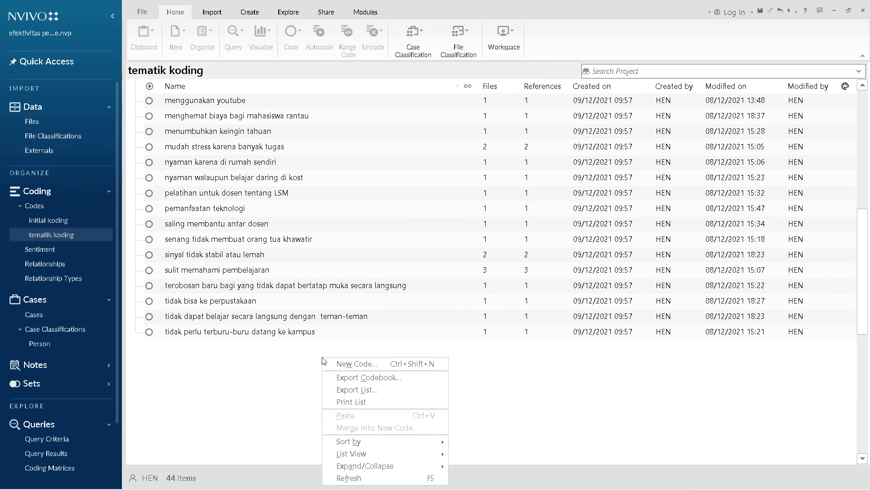
click(346, 364)
text(C)
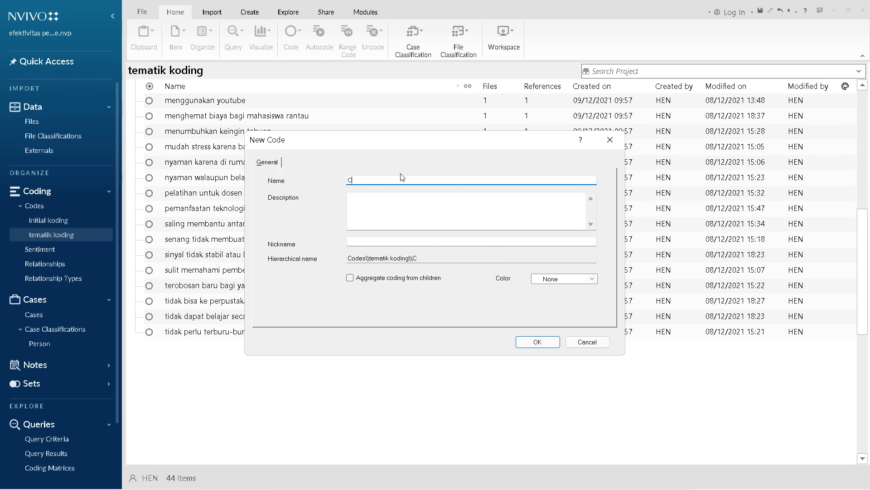
text(ARA MENGATASI KENDALA PEMBEL)
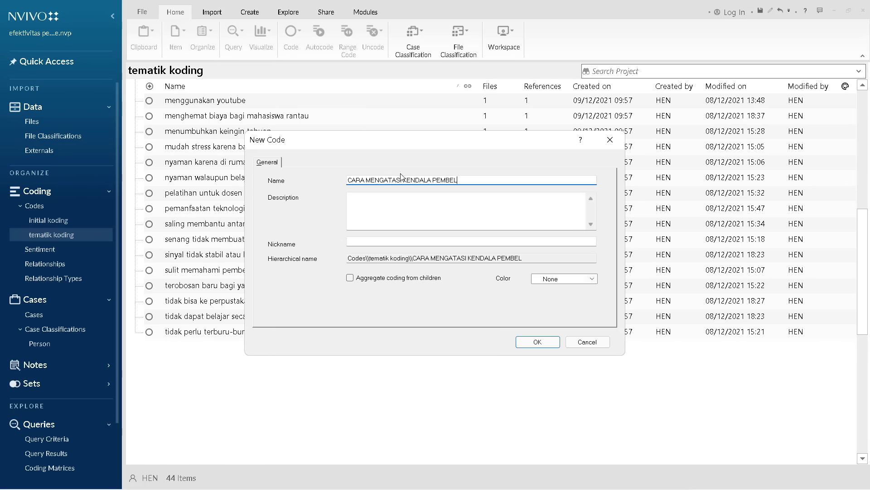
text(AJARAN ARAH)
key(BackSpace)
key(BackSpace)
key(BackSpace)
text(DARING)
click(538, 342)
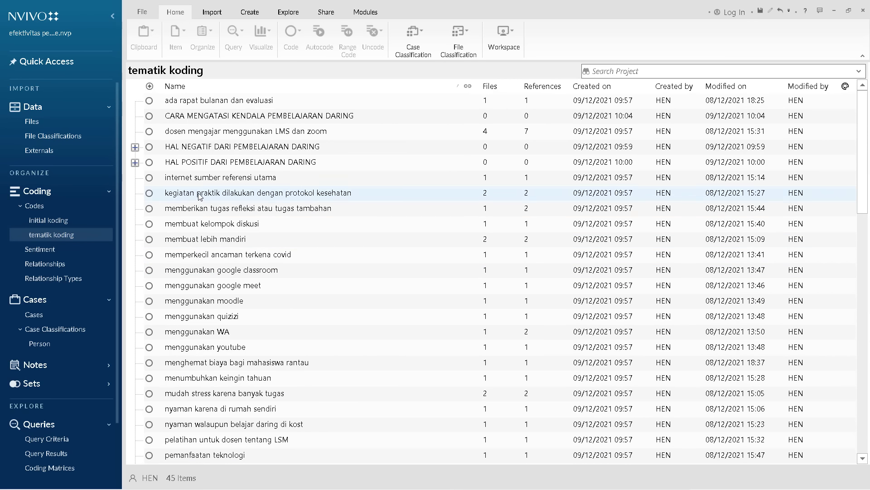
Step: Move the codes "kegiatan praktik dilakukan dengan protokol kesehatan", "memberikan tugas refleksi atau tugas tambahan" and "membuat kelompok diskusi" under CARA MENGATASI KENDALA PEMBELAJARAN DARING
click(199, 195)
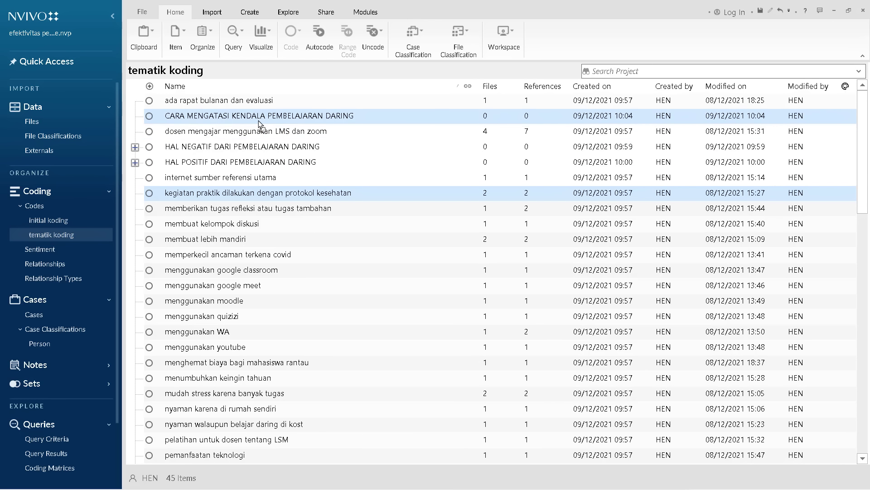
drag(259, 122, 259, 125)
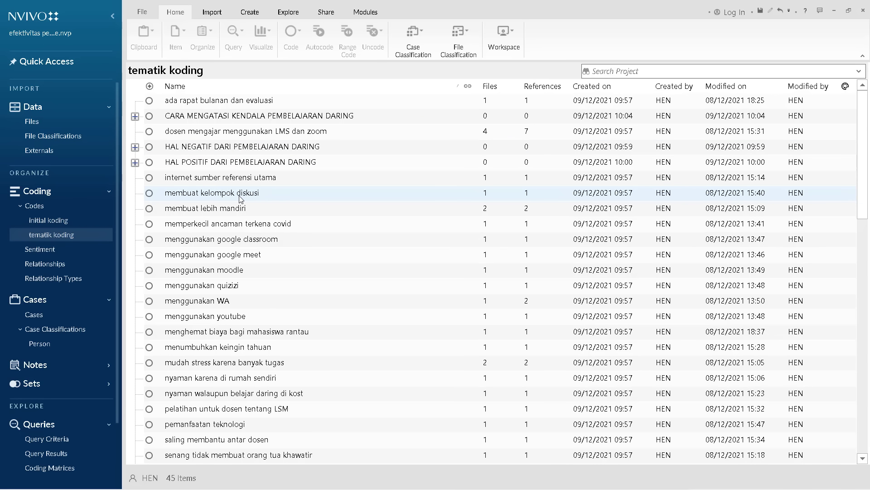
click(222, 198)
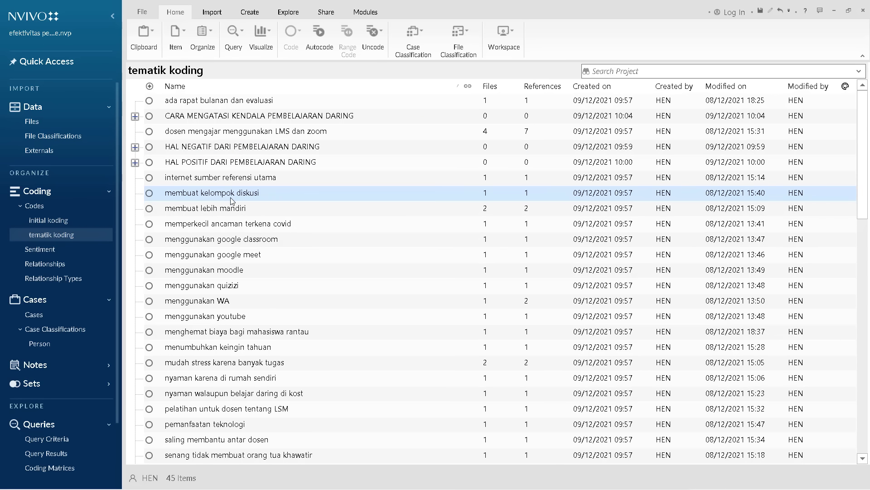
drag(243, 202, 267, 130)
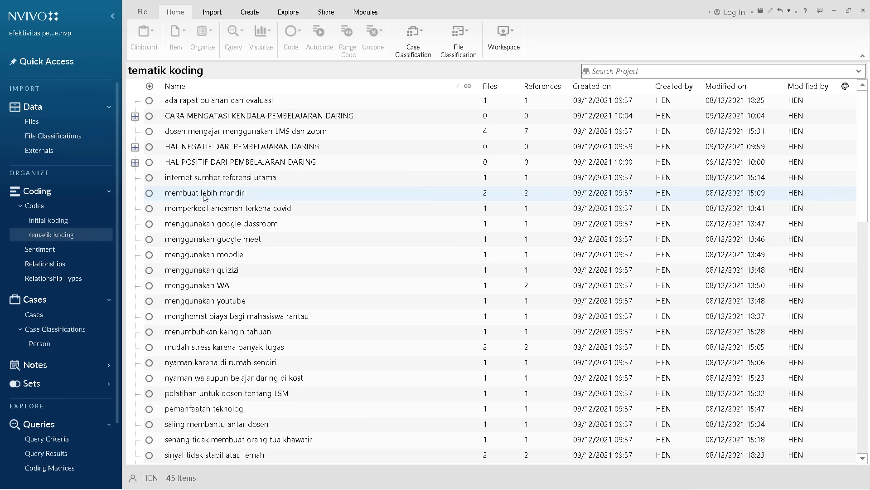
Step: Move the codes "membuat lebih mandiri" and "memperkecil ancaman terkena covid" under HAL POSITIF DARI PEMBELAJARAN DARING
click(228, 196)
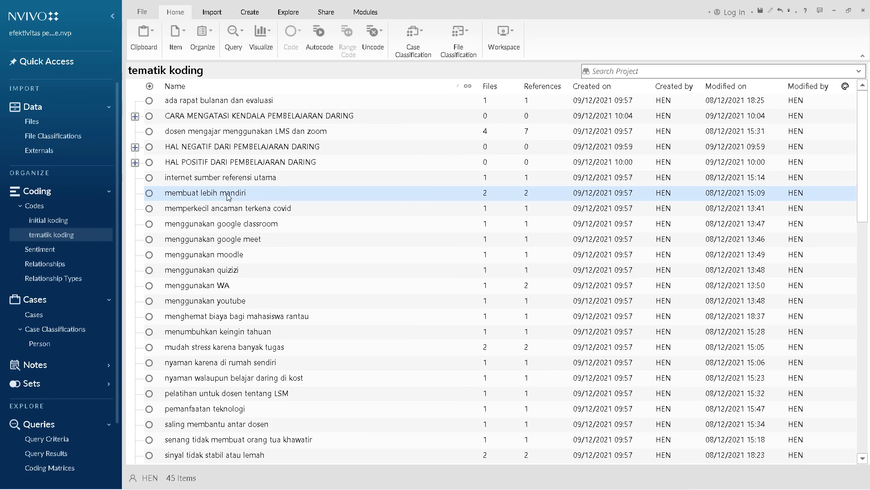
drag(228, 196, 245, 172)
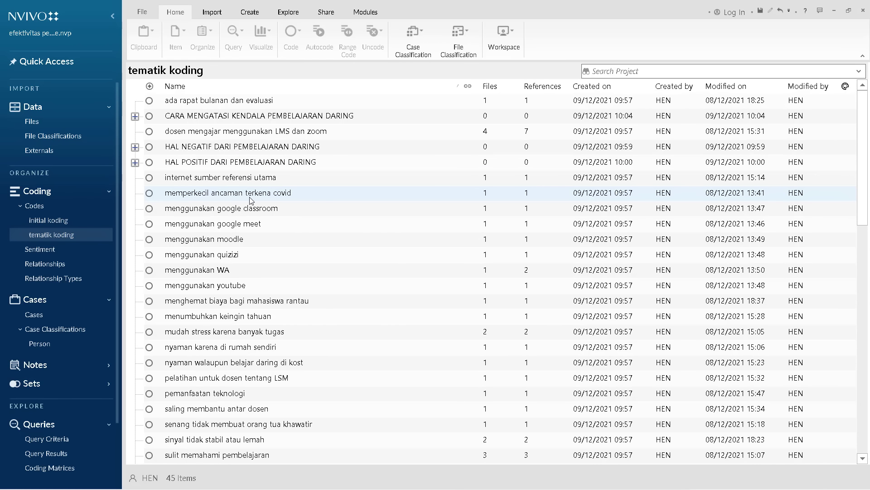
drag(261, 200, 275, 166)
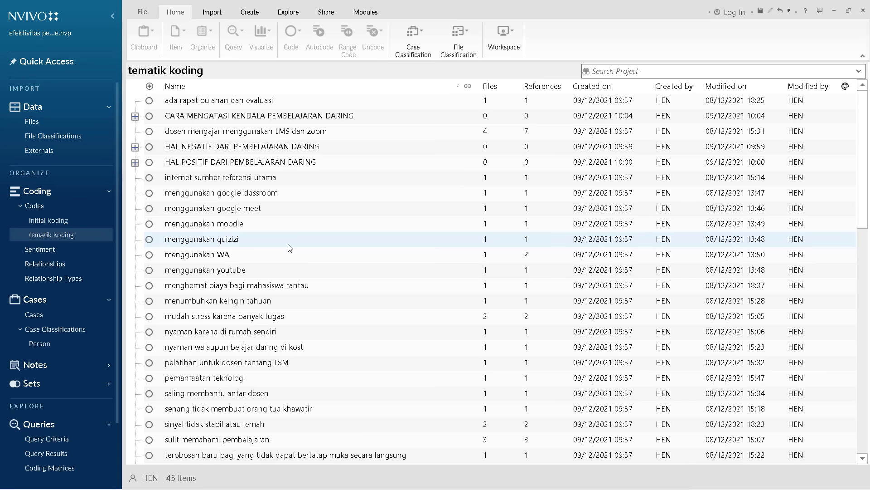
Step: Create a new code named APLIKASI YANG DIGUNAKAN SAAT PEMBELAJARAN DARING in the tematik koding folder
scroll(344, 330, down, 7)
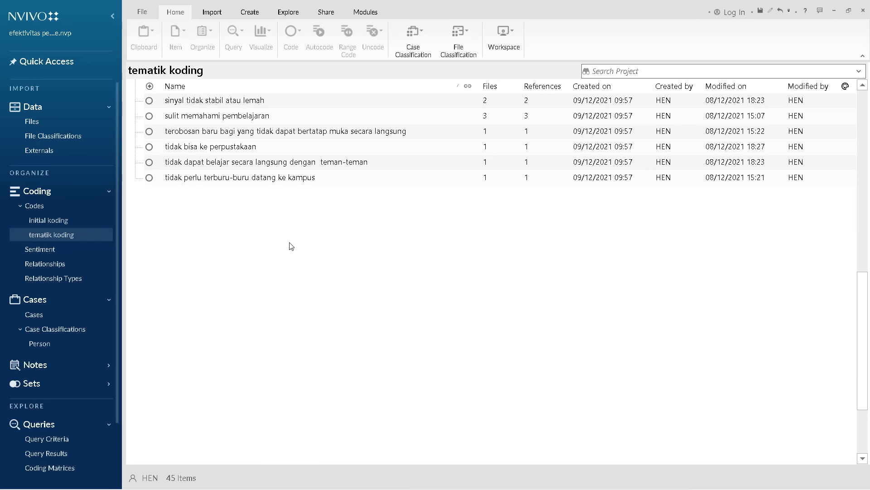
right_click(289, 236)
click(301, 243)
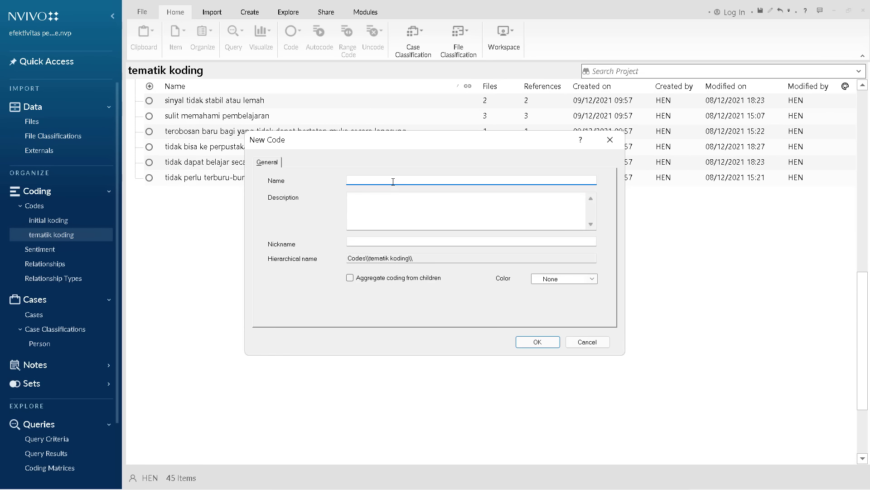
text(APLIKASI YANG DIGUNAKAN SAAT)
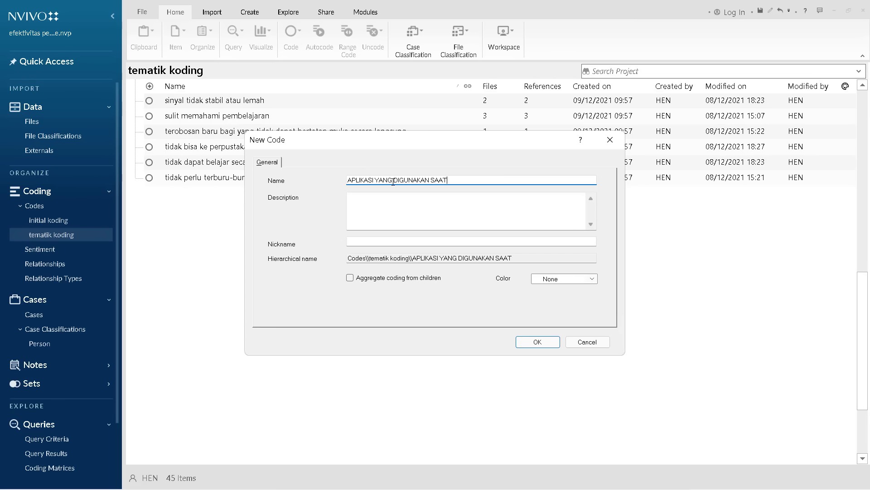
text( PEMBELAJARAN DARING)
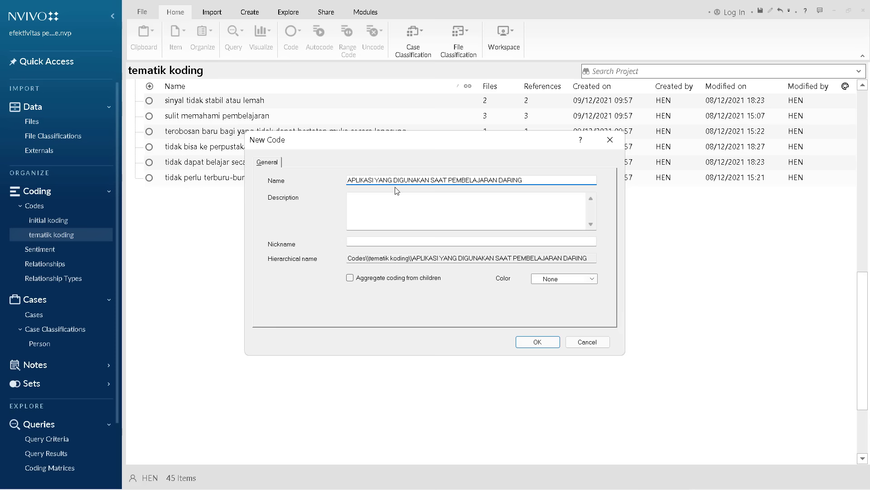
click(538, 342)
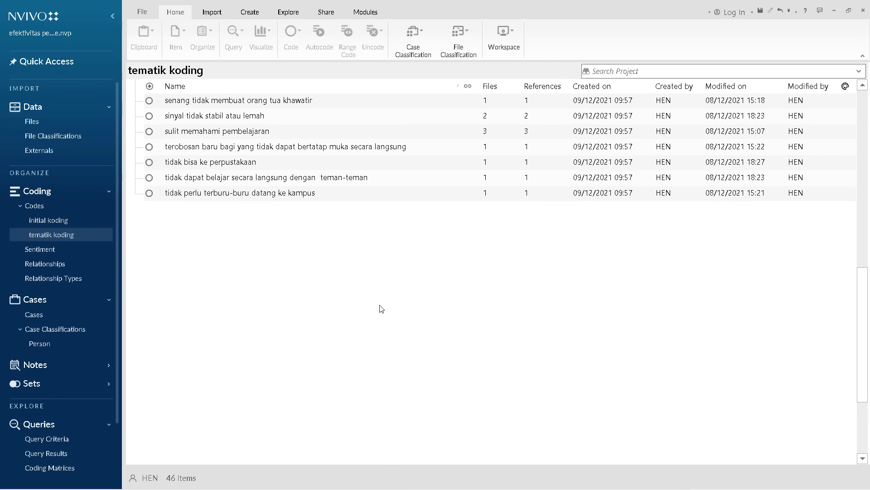
Step: Move the six codes beginning with "menggunakan" and the code "internet sumber referensi utama" under APLIKASI YANG DIGUNAKAN SAAT PEMBELAJARAN DARING
scroll(287, 323, up, 1)
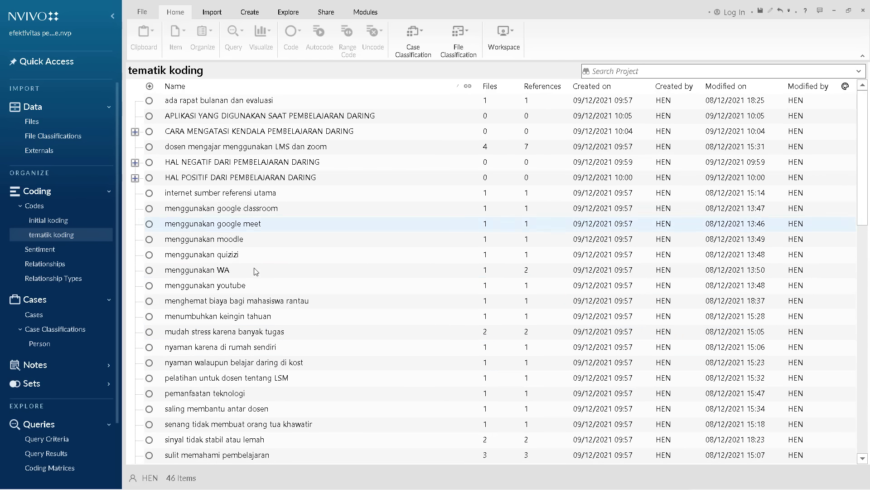
click(238, 210)
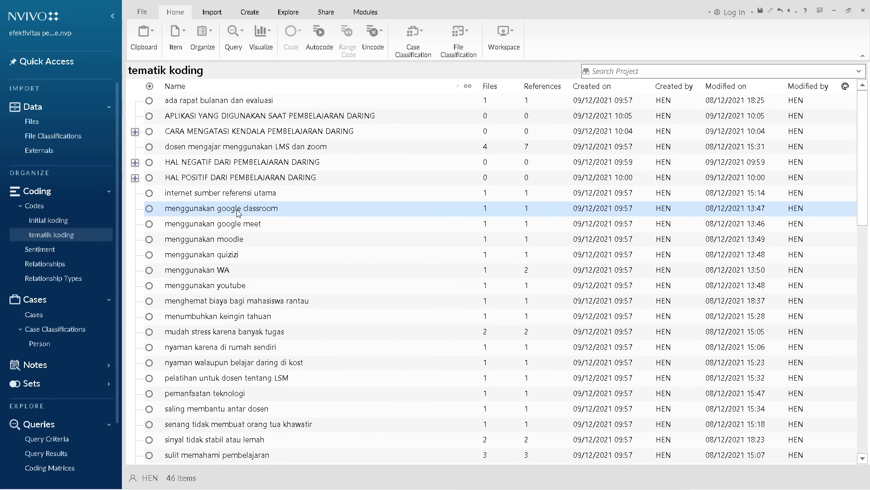
ctrl+click(241, 227)
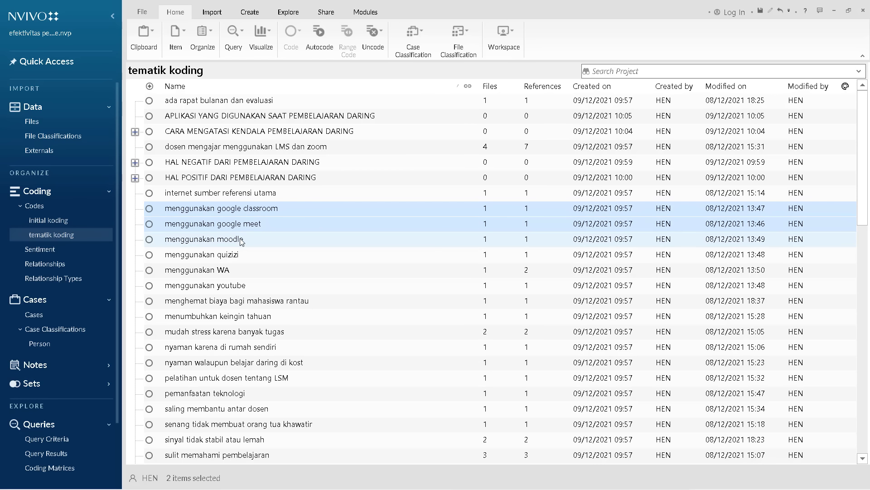
ctrl+click(241, 241)
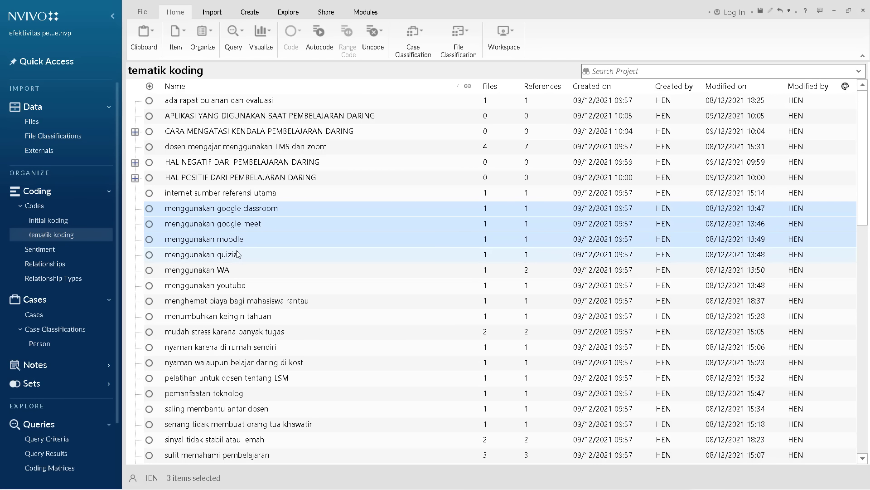
ctrl+click(238, 255)
ctrl+click(237, 270)
ctrl+click(235, 285)
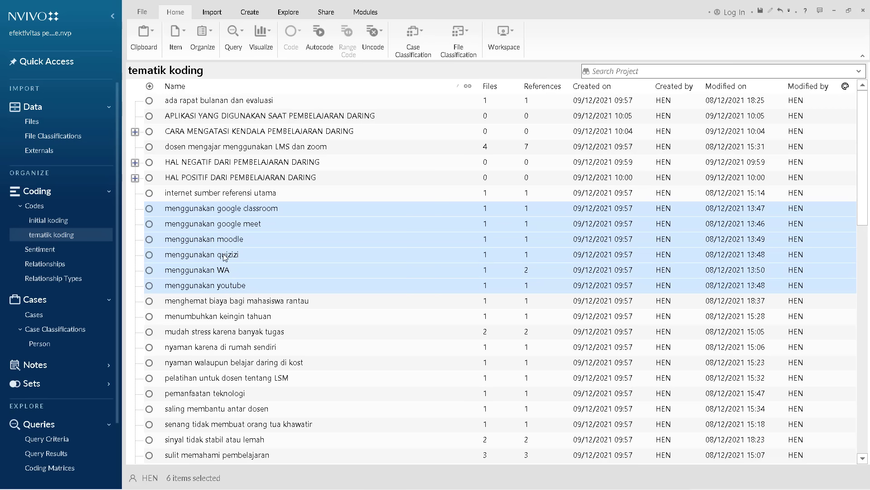
drag(261, 126, 264, 121)
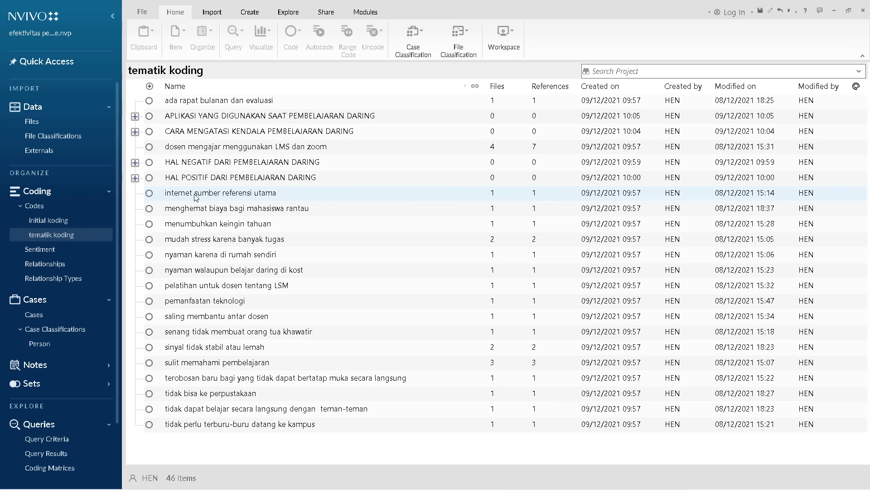
click(215, 196)
drag(215, 197, 237, 119)
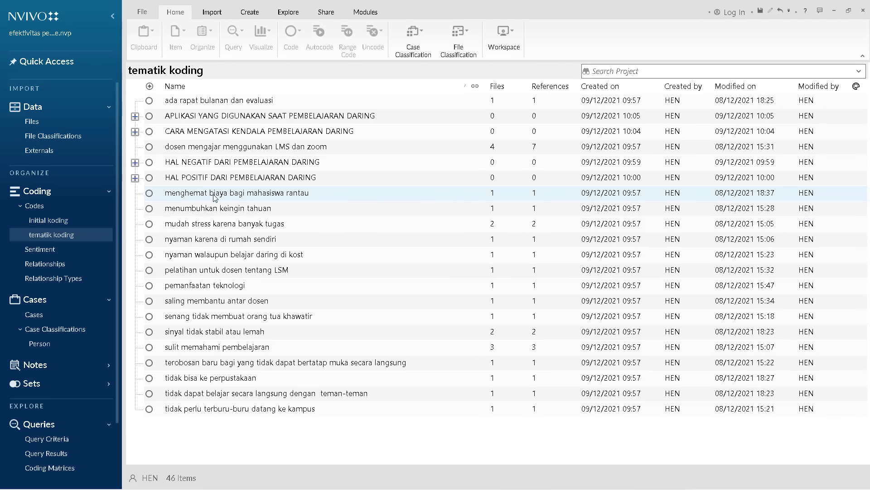
Step: Move the codes "menghemat biaya bagi mahasiswa rantau" and "menumbuhkan keingin tahuan" under HAL POSITIF DARI PEMBELAJARAN DARING
click(252, 199)
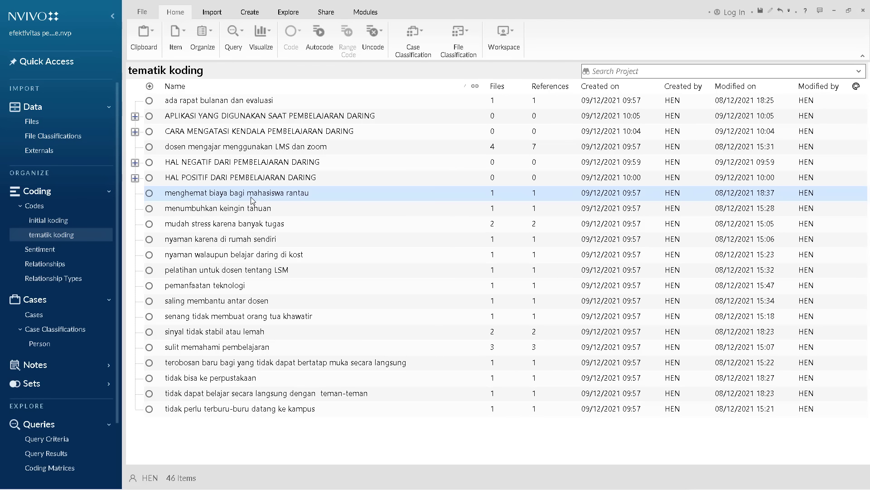
drag(256, 191, 266, 181)
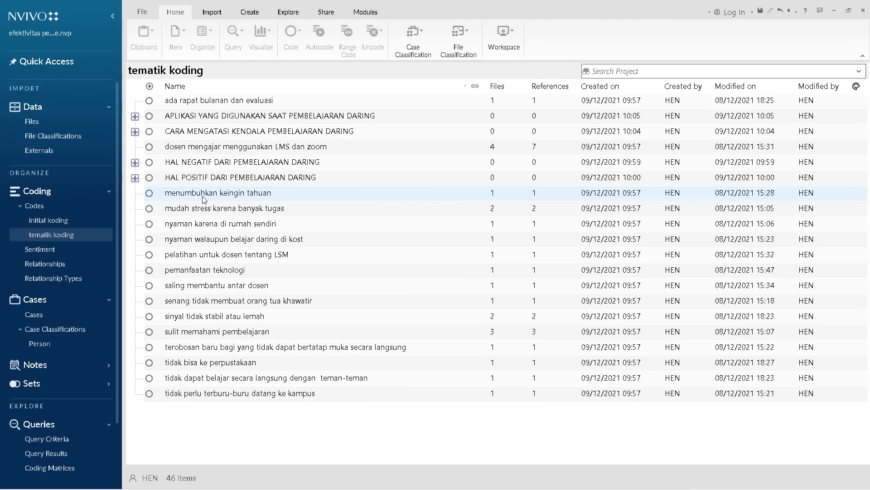
click(261, 195)
mouse_move(266, 187)
mouse_down()
mouse_move(262, 198)
mouse_move(269, 180)
mouse_up()
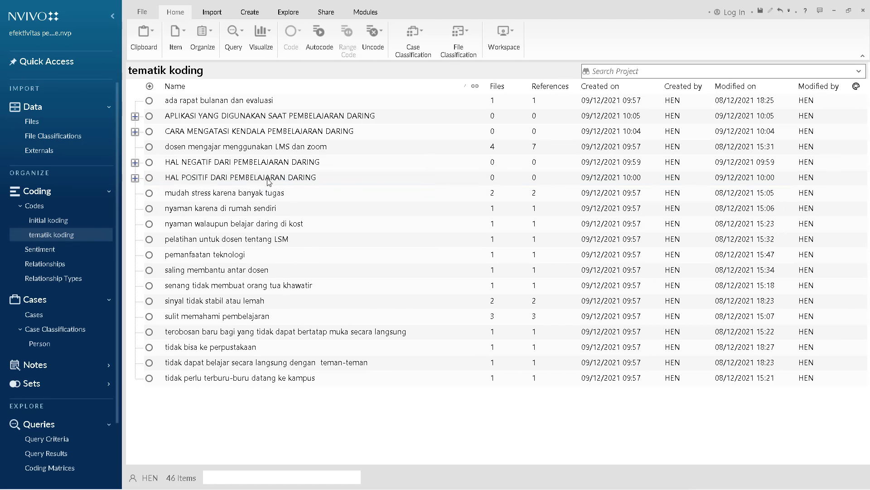
Step: Move the code "mudah stress karena banyak tugas" under HAL NEGATIF DARI PEMBELAJARAN DARING
click(260, 196)
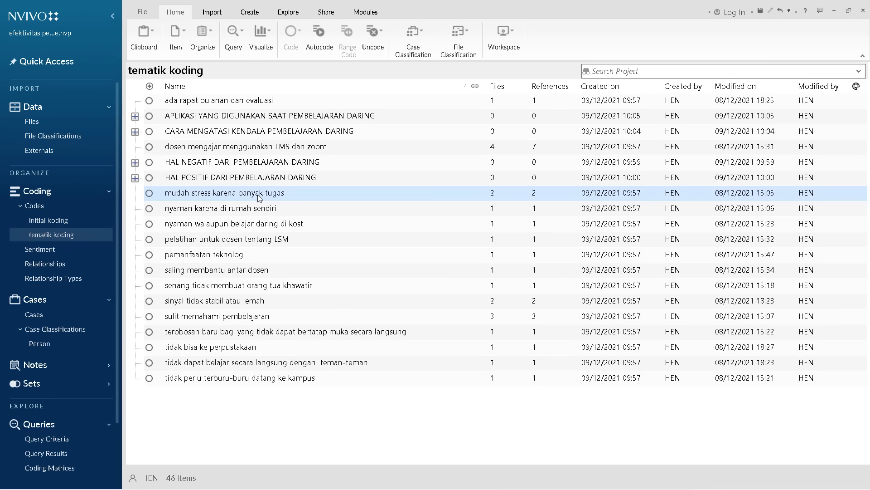
shift+click(275, 176)
drag(274, 170, 275, 178)
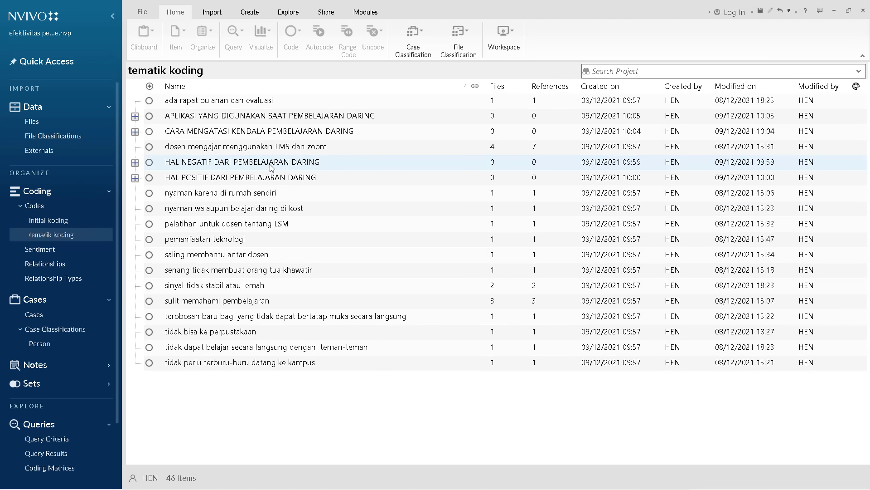
Step: Move the codes "nyaman karena di rumah sendiri" and "nyaman walaupun belajar daring di kost" under HAL POSITIF DARI PEMBELAJARAN DARING
click(226, 198)
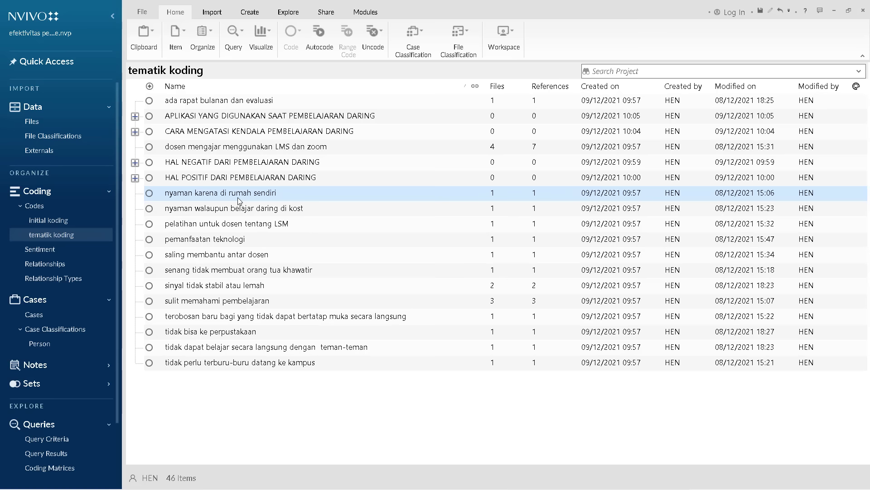
shift+click(252, 180)
drag(252, 183, 254, 185)
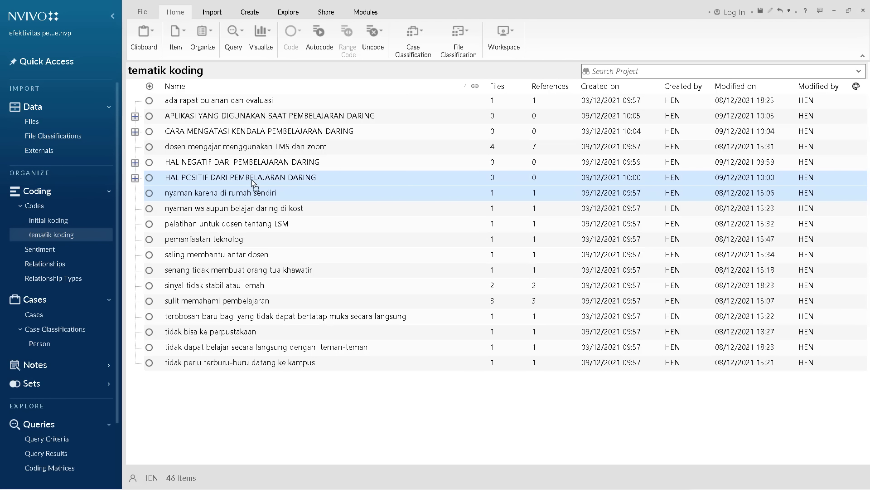
drag(253, 184, 254, 182)
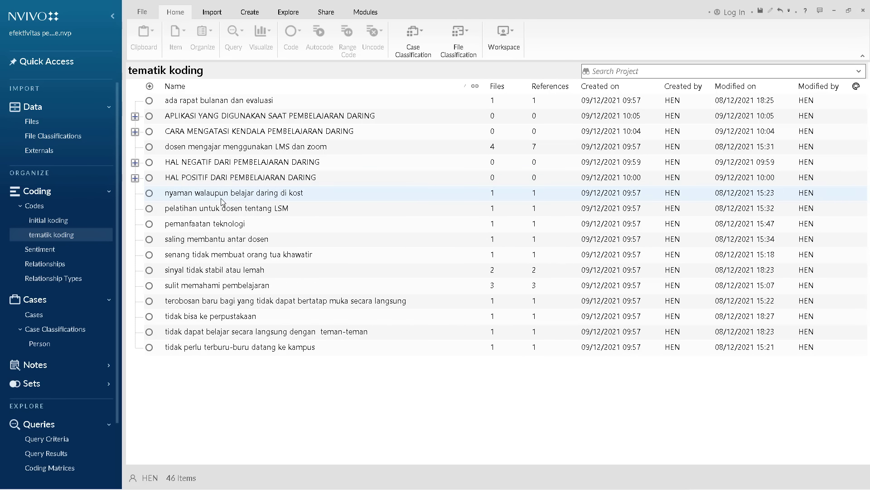
click(249, 197)
shift+click(265, 181)
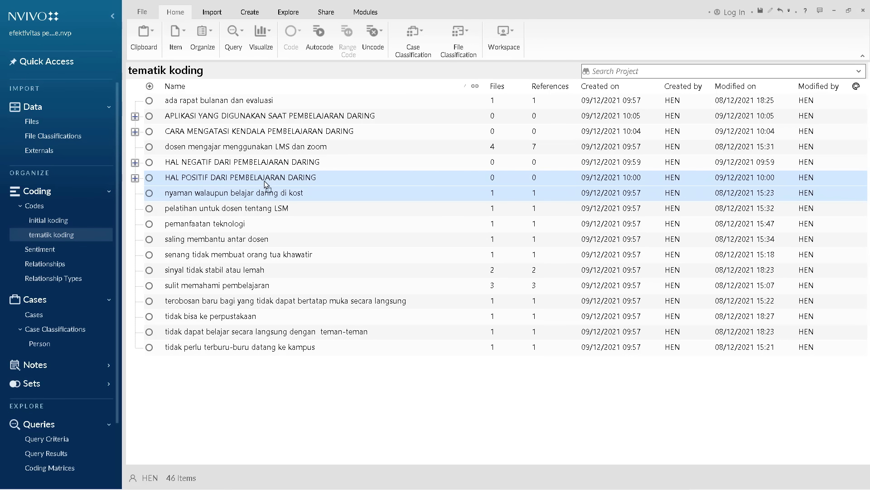
drag(264, 181, 256, 179)
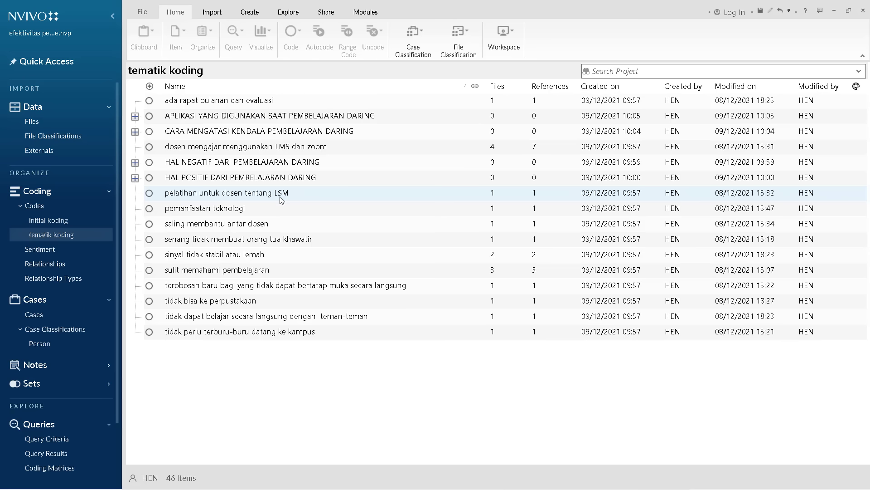
Step: Move the code "pelatihan untuk dosen tentang LSM" under CARA MENGATASI KENDALA PEMBELAJARAN DARING
click(252, 210)
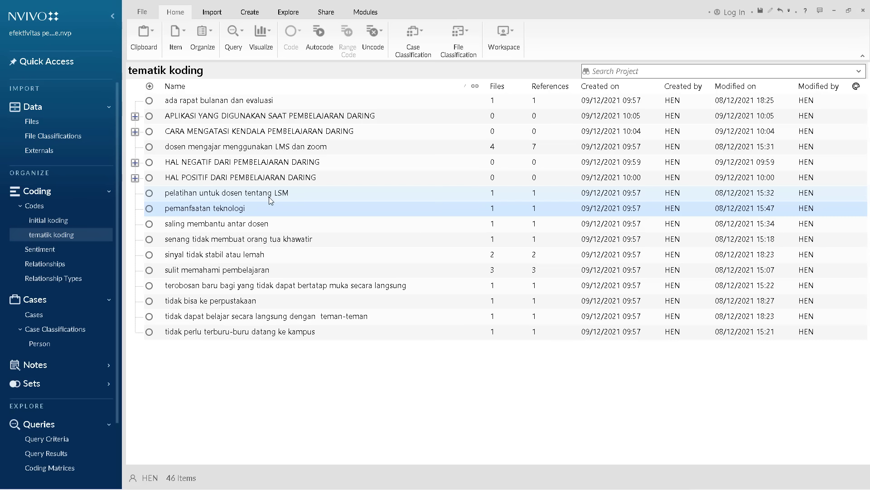
click(257, 197)
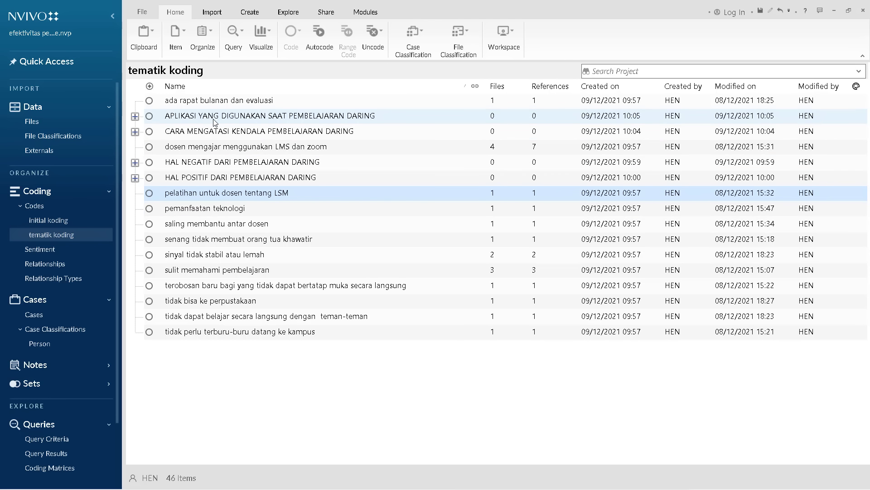
click(233, 199)
drag(234, 195, 242, 187)
click(156, 195)
drag(183, 196, 227, 134)
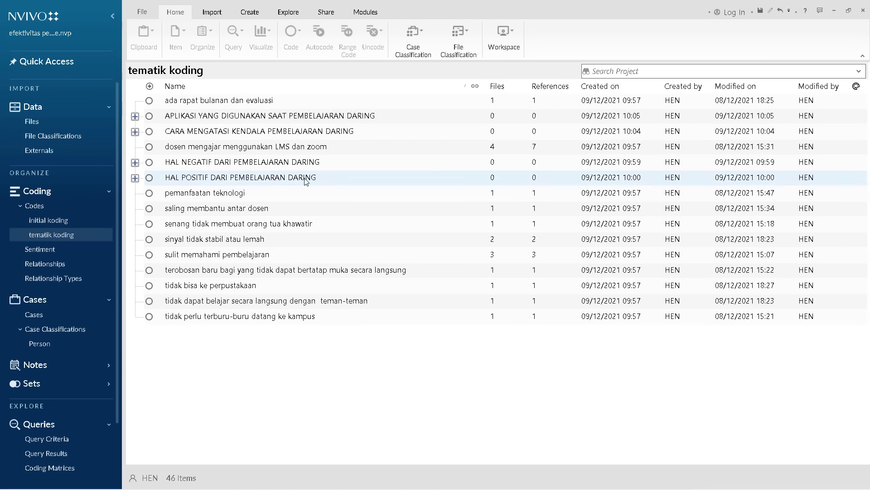
Step: Move the code "pemanfaatan teknologi" under HAL POSITIF DARI PEMBELAJARAN DARING and save the project
click(203, 199)
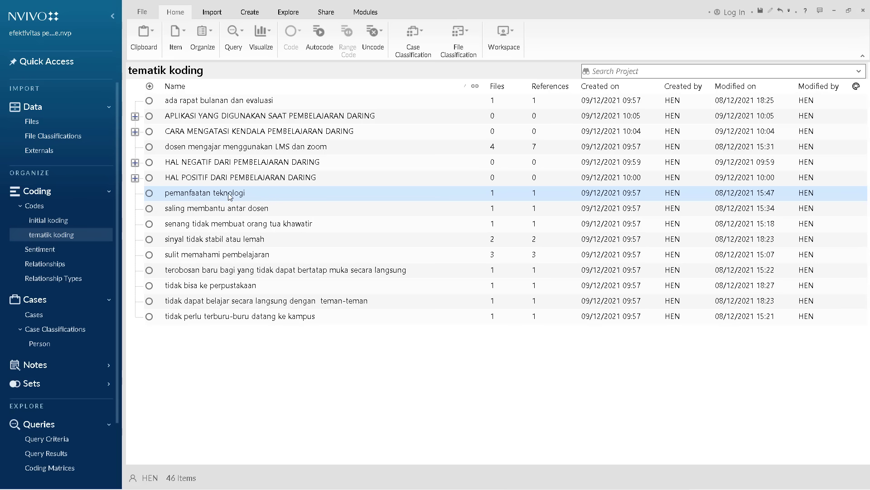
drag(223, 195, 235, 177)
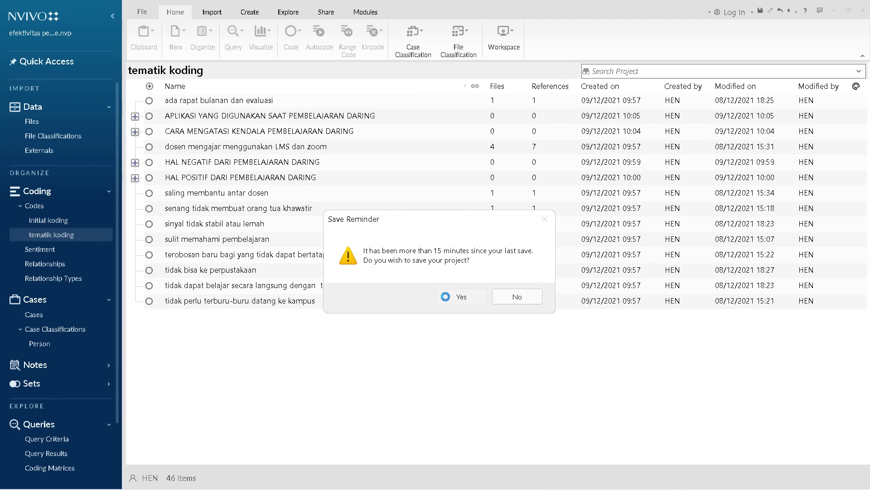
key(Return)
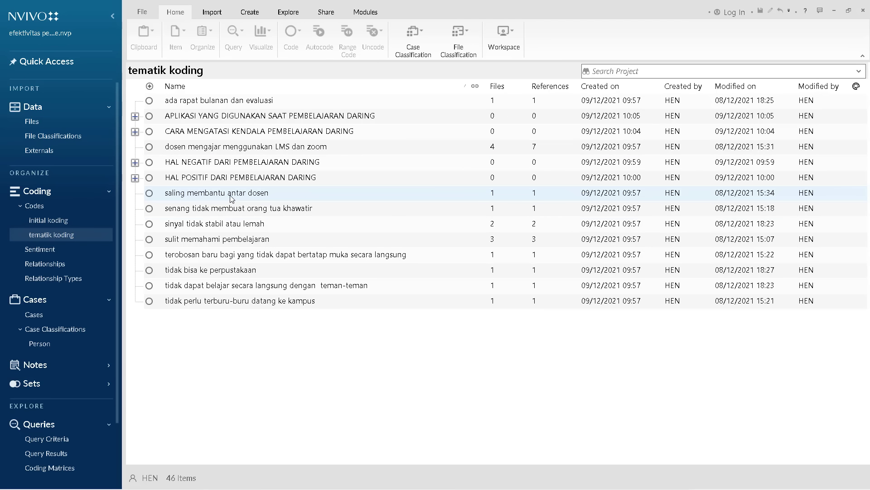
Step: Move "saling membantu antar dosen" under CARA MENGATASI KENDALA PEMBELAJARAN DARING and "senang tidak membuat orang tua khawatir" under HAL POSITIF DARI PEMBELAJARAN DARING
drag(231, 198, 264, 132)
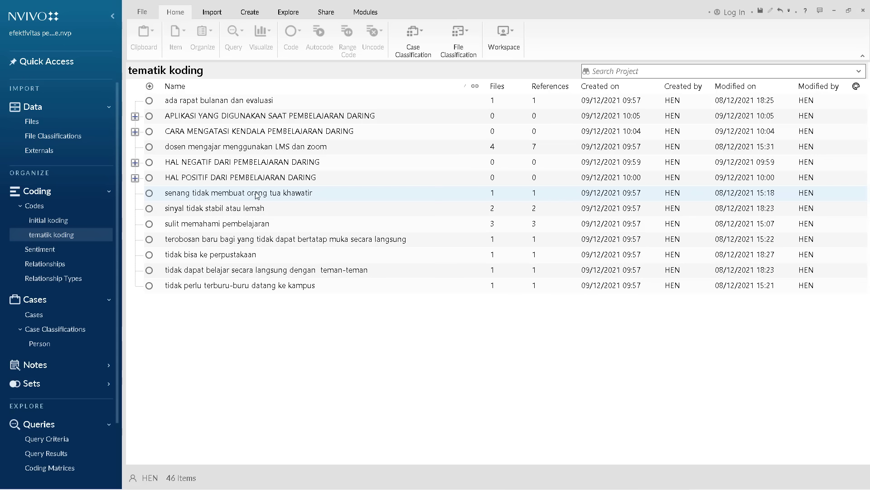
drag(268, 195, 280, 182)
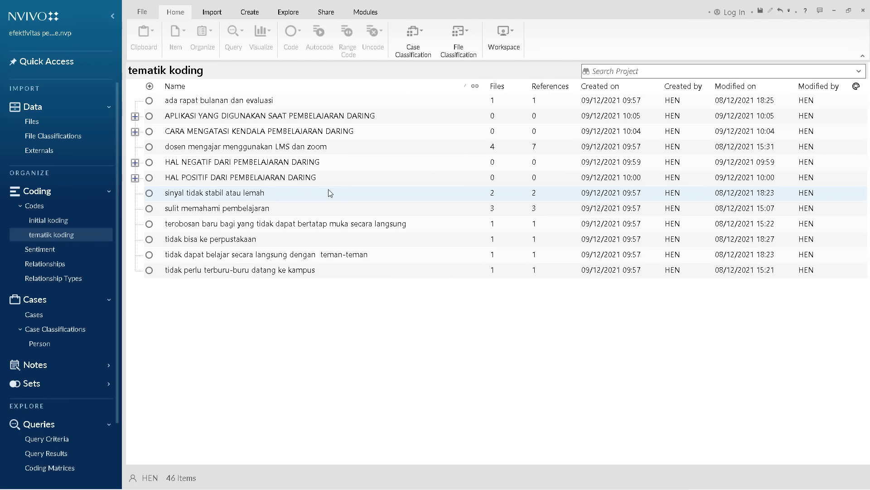
Step: Move the codes "sinyal tidak stabil atau lemah" and "sulit memahami pembelajaran" under HAL NEGATIF DARI PEMBELAJARAN DARING
click(238, 201)
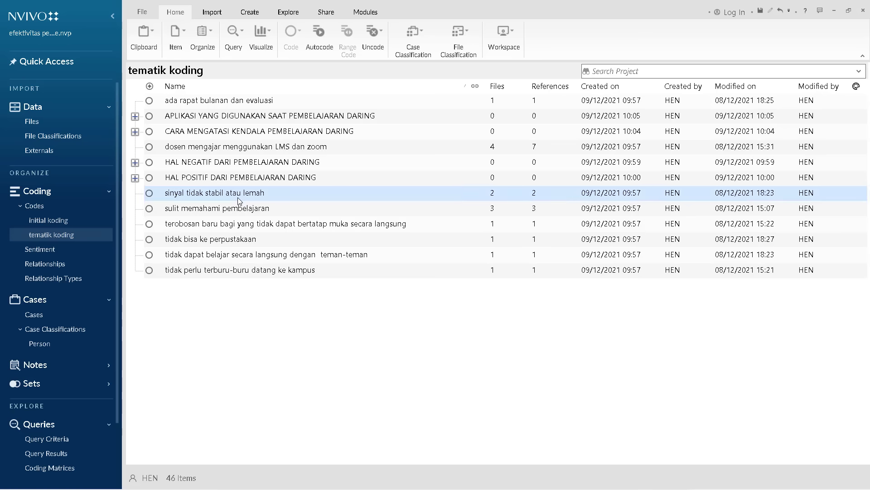
drag(238, 196, 257, 166)
drag(227, 194, 253, 166)
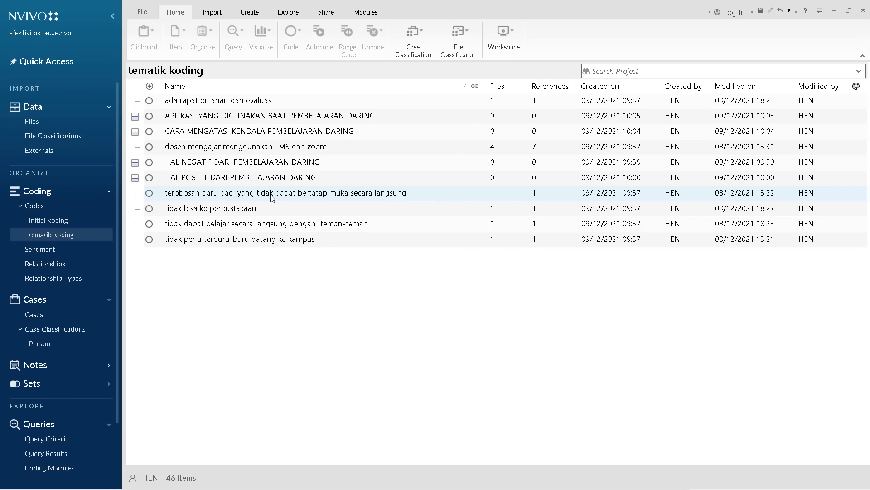
Step: Move "terobosan baru bagi yang tidak dapat bertatap muka secara langsung" under HAL POSITIF DARI PEMBELAJARAN DARING and "tidak bisa ke perpustakaan" under HAL NEGATIF DARI PEMBELAJARAN DARING
click(247, 199)
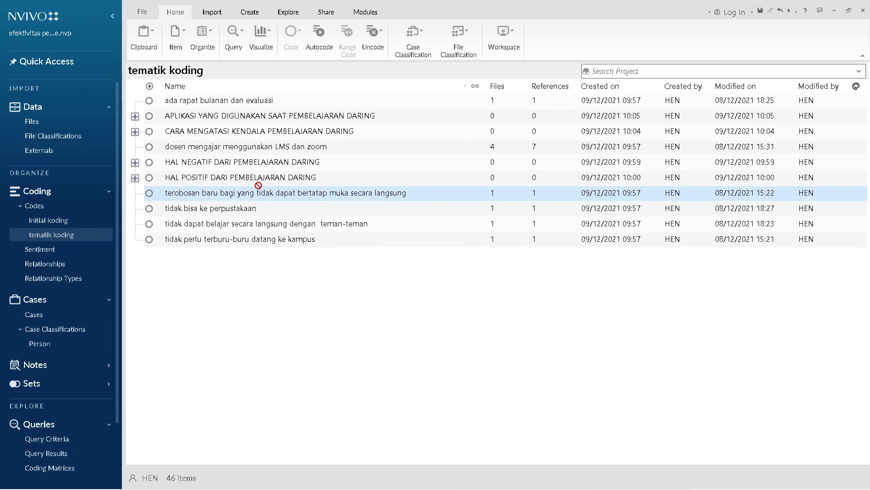
drag(258, 185, 263, 177)
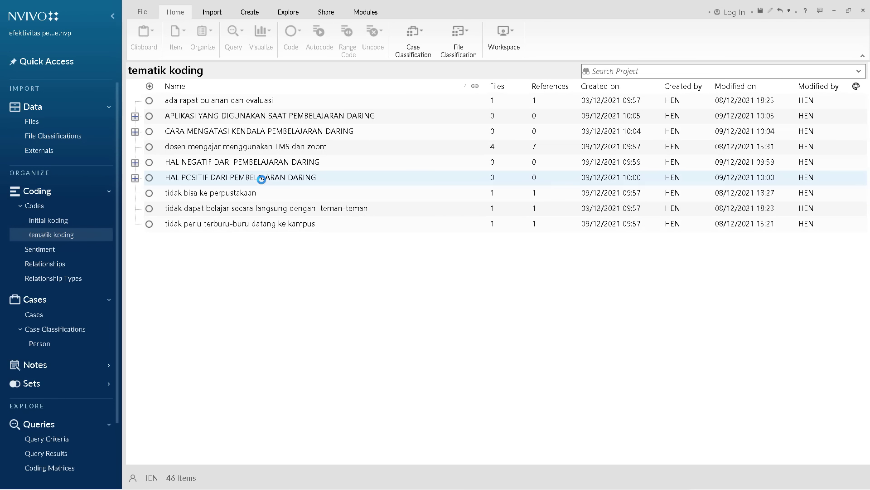
click(224, 199)
drag(225, 199, 255, 161)
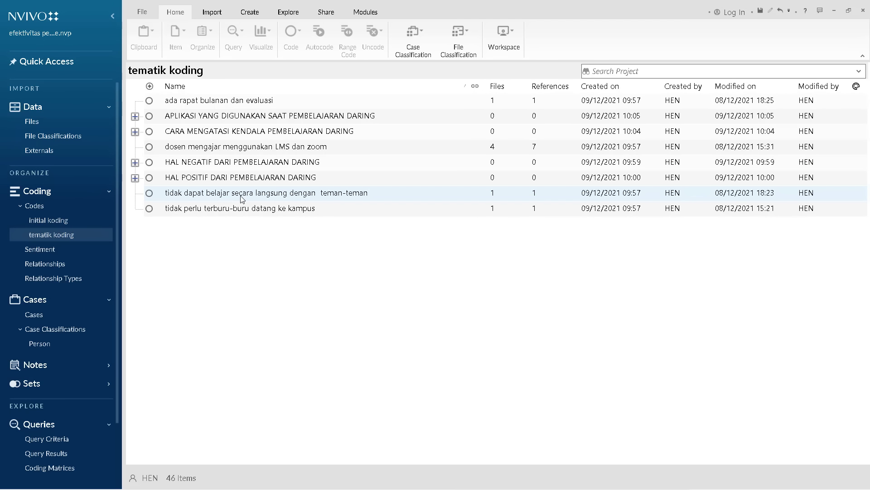
Step: Move "tidak dapat belajar secara langsung dengan teman-teman" under HAL NEGATIF DARI PEMBELAJARAN DARING and "tidak perlu terburu-buru datang ke kampus" under HAL POSITIF DARI PEMBELAJARAN DARING
click(266, 197)
drag(266, 198, 285, 162)
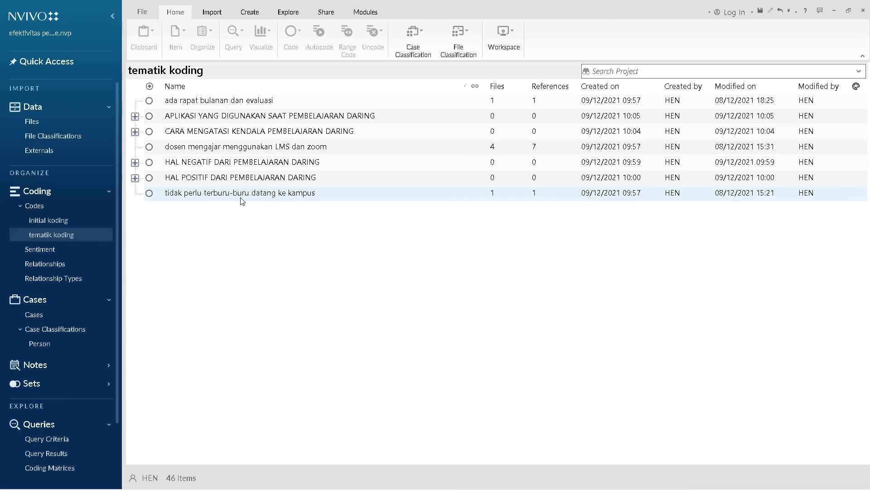
click(292, 197)
click(281, 195)
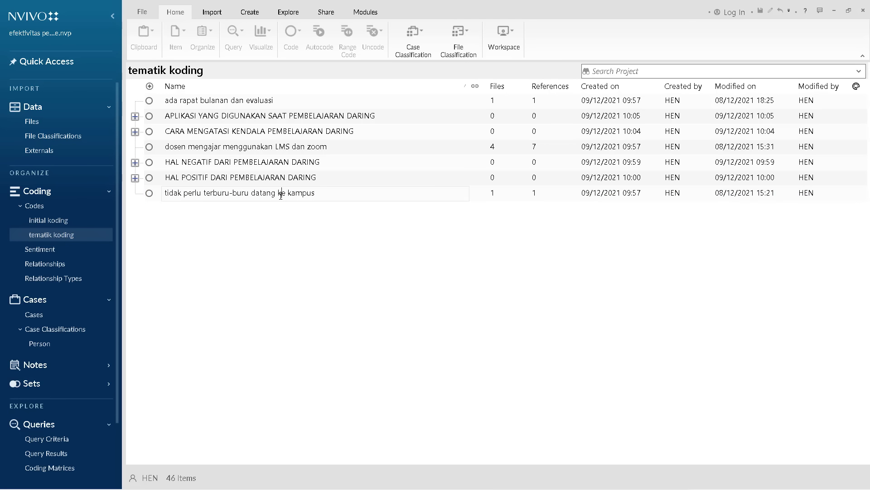
drag(149, 195, 196, 182)
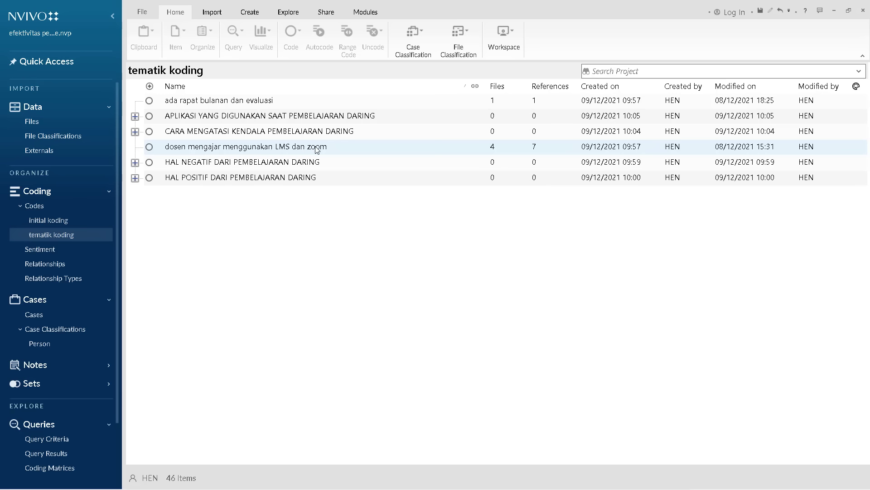
Step: Move "dosen mengajar menggunakan LMS dan zoom" under APLIKASI YANG DIGUNAKAN SAAT PEMBELAJARAN DARING and delete the code "ada rapat bulanan dan evaluasi"
click(285, 149)
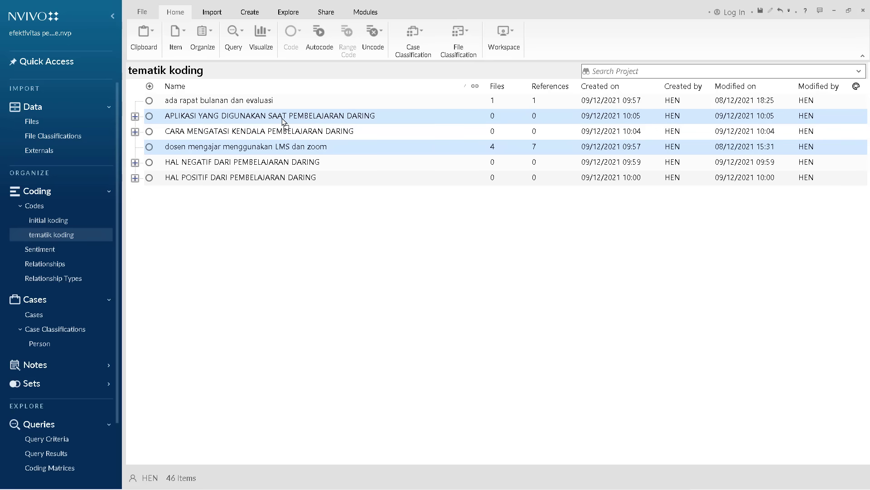
drag(282, 120, 282, 120)
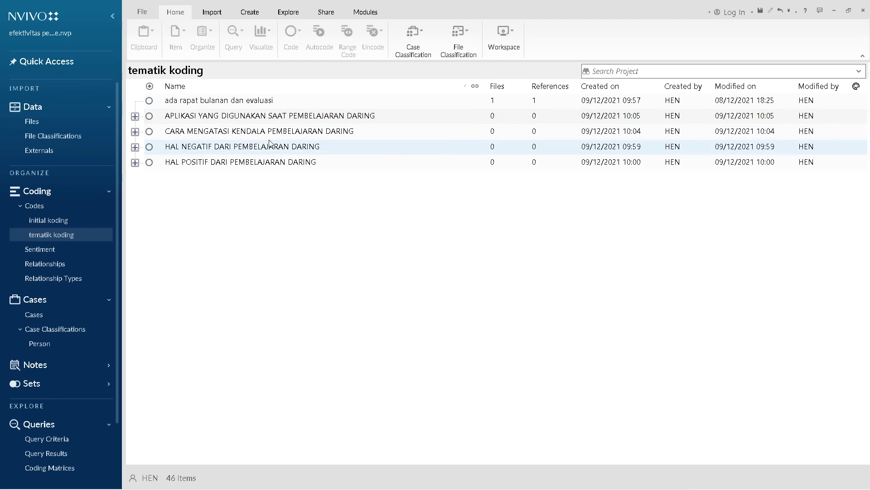
right_click(219, 101)
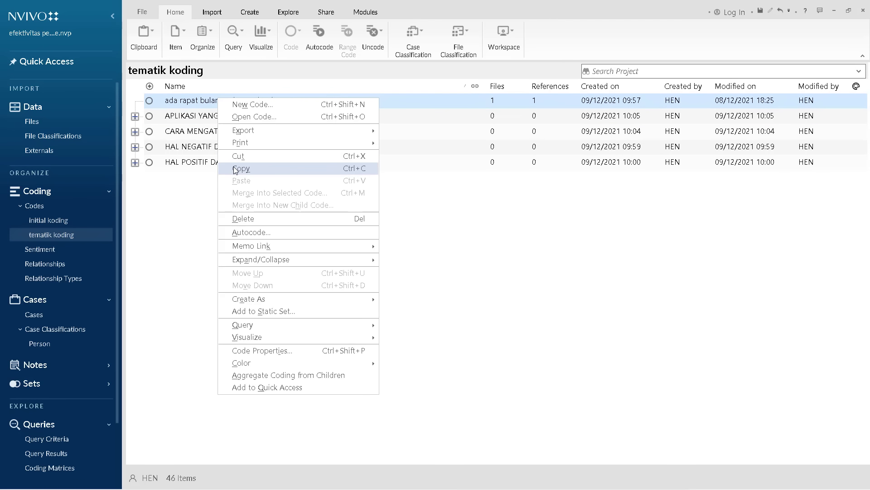
click(245, 219)
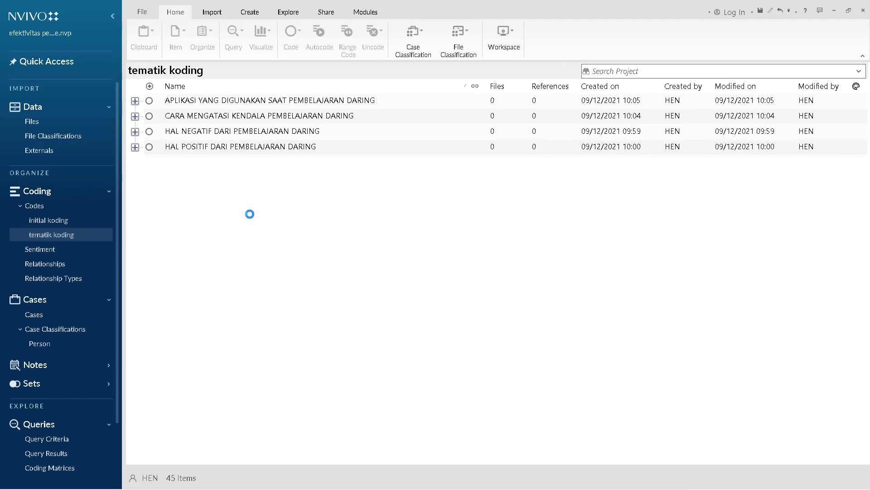
Step: Expand all four theme codes in the tematik koding folder to show their child codes
click(135, 101)
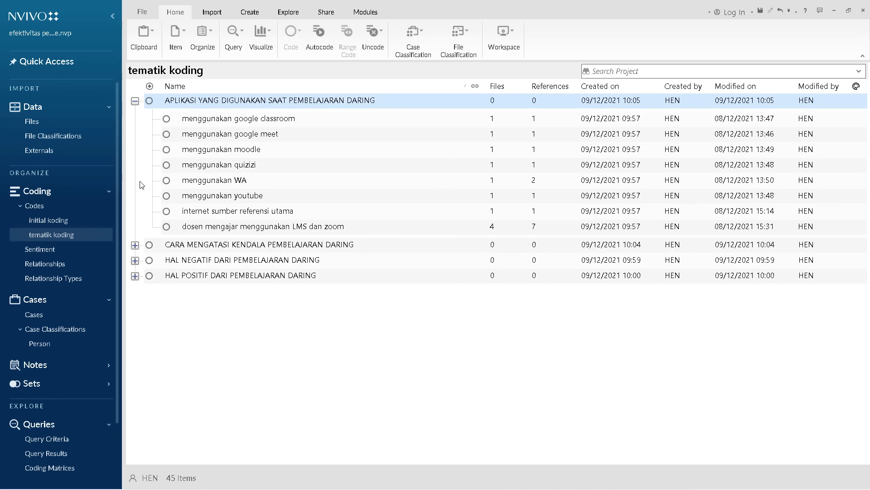
click(136, 245)
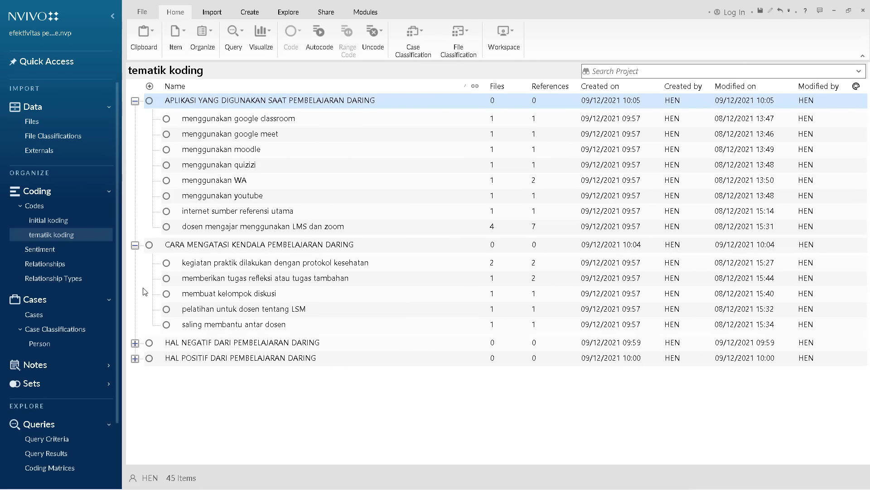
click(136, 343)
scroll(140, 366, down, 5)
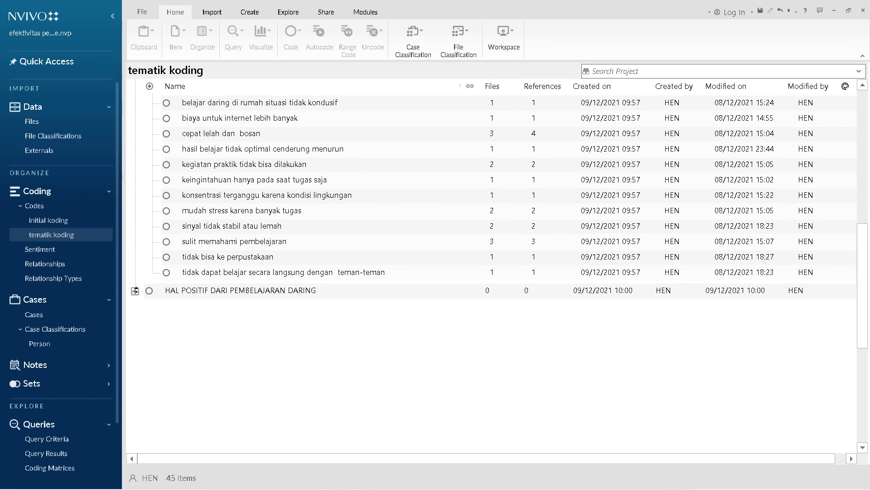
click(136, 291)
Step: Review the child codes grouped under each theme code for fit and overlapping meanings
scroll(274, 224, up, 10)
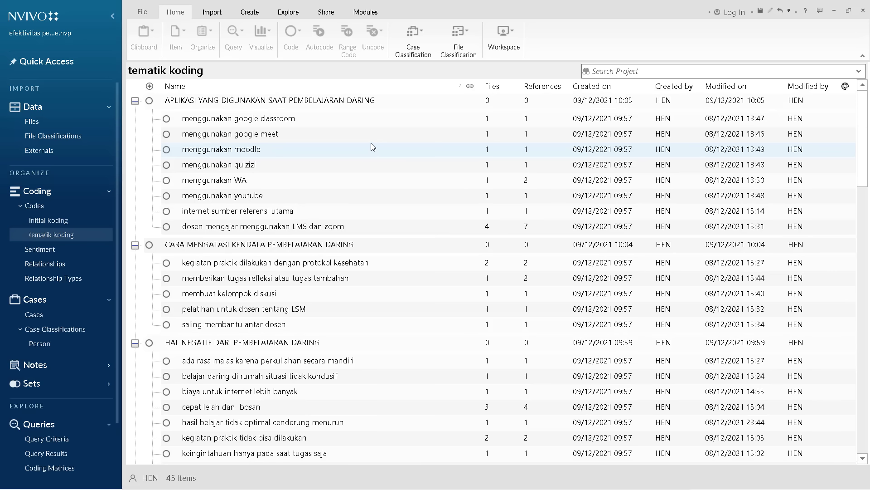
scroll(370, 143, down, 6)
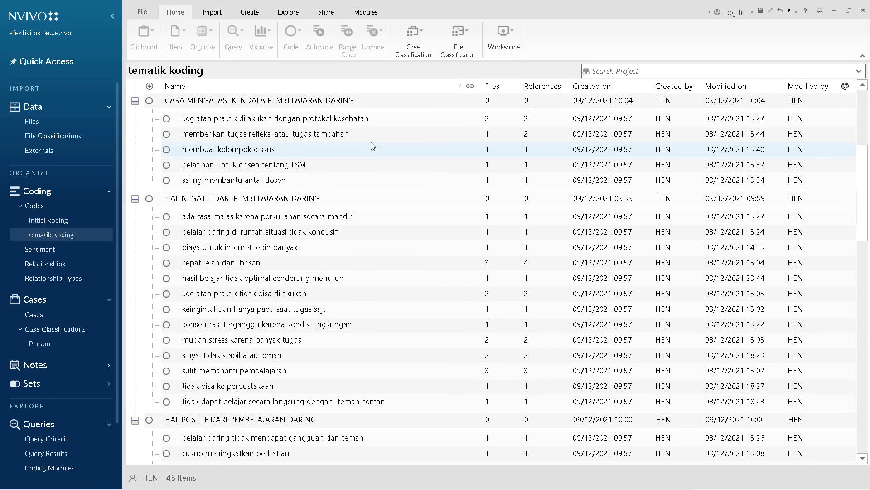
scroll(371, 142, up, 2)
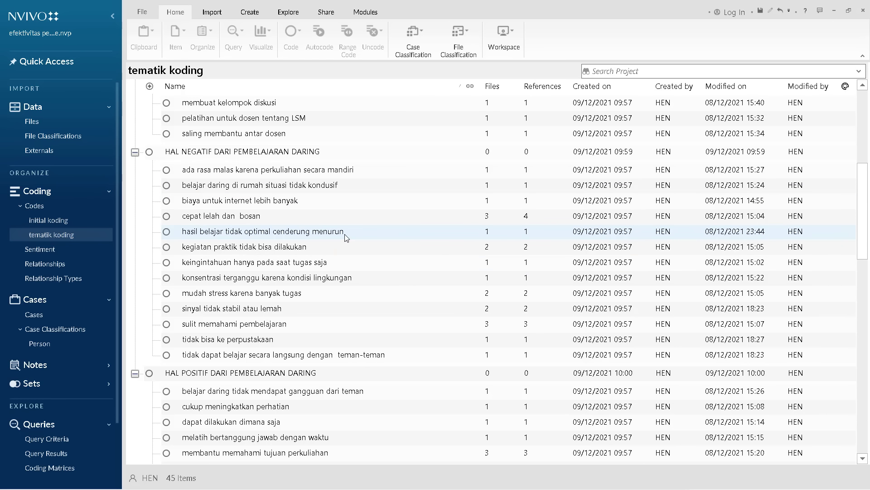
scroll(347, 238, up, 2)
scroll(344, 285, down, 1)
scroll(318, 286, down, 1)
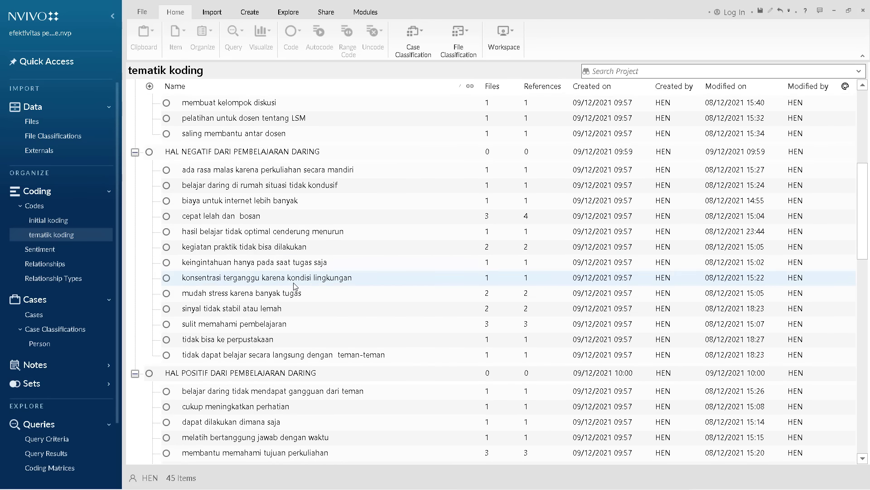
scroll(295, 285, up, 1)
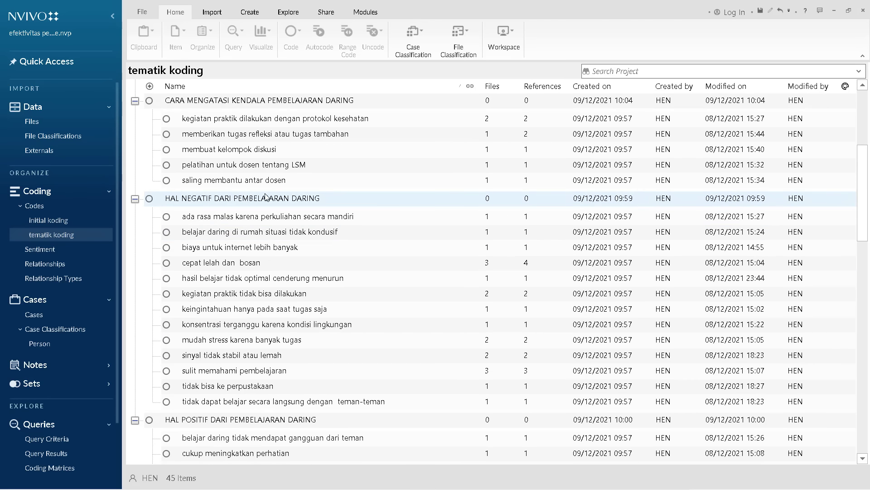
scroll(271, 199, up, 2)
scroll(254, 183, up, 1)
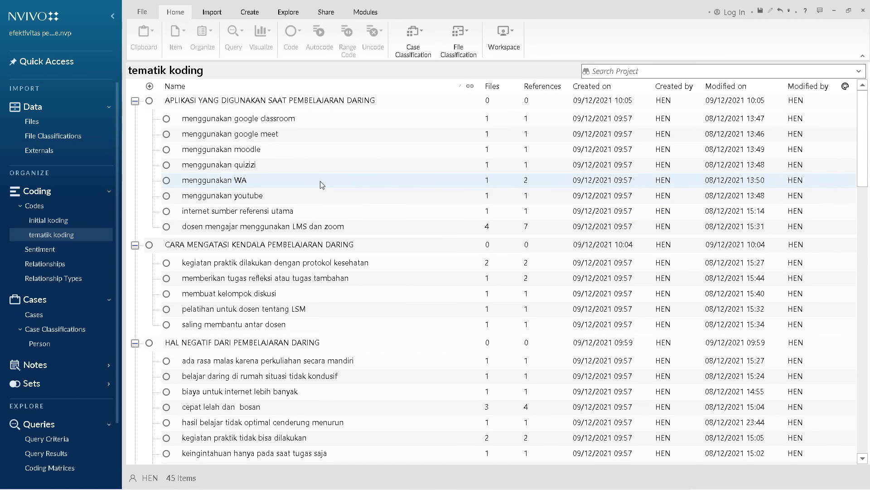
scroll(319, 182, down, 2)
scroll(235, 173, up, 2)
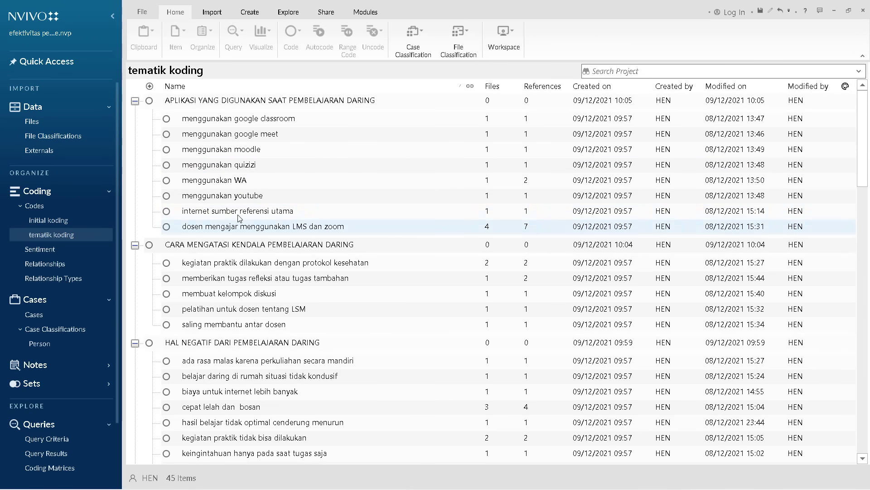
scroll(240, 221, down, 1)
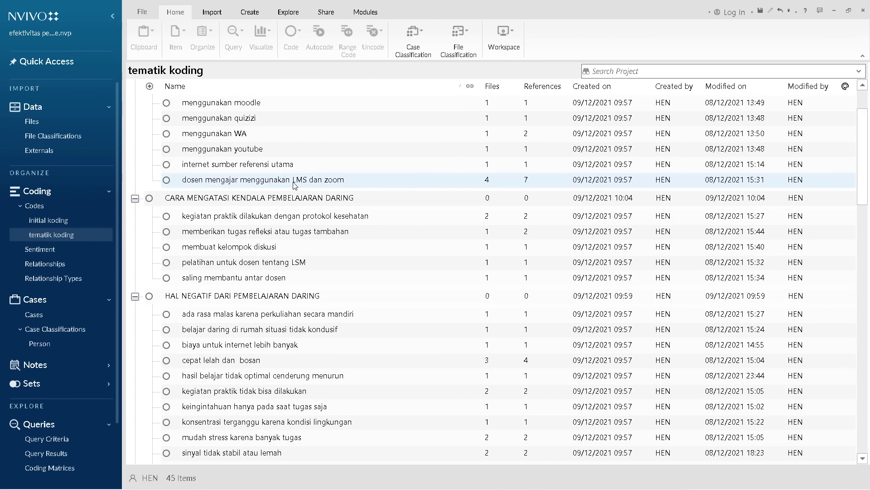
scroll(293, 185, up, 1)
Step: Merge the code "belajar daring di rumah situasi tidak kondusif" into "konsentrasi terganggu karena kondisi lingkungan", keeping the default merge options
scroll(293, 185, down, 4)
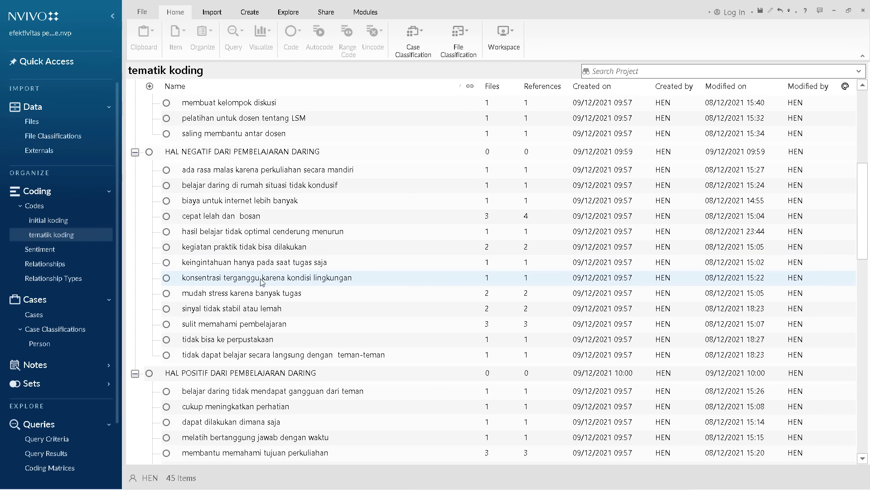
right_click(249, 189)
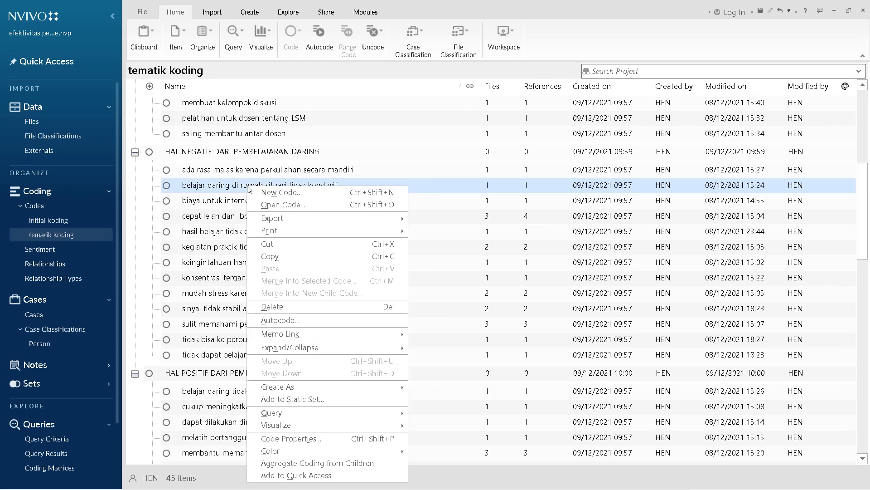
click(270, 246)
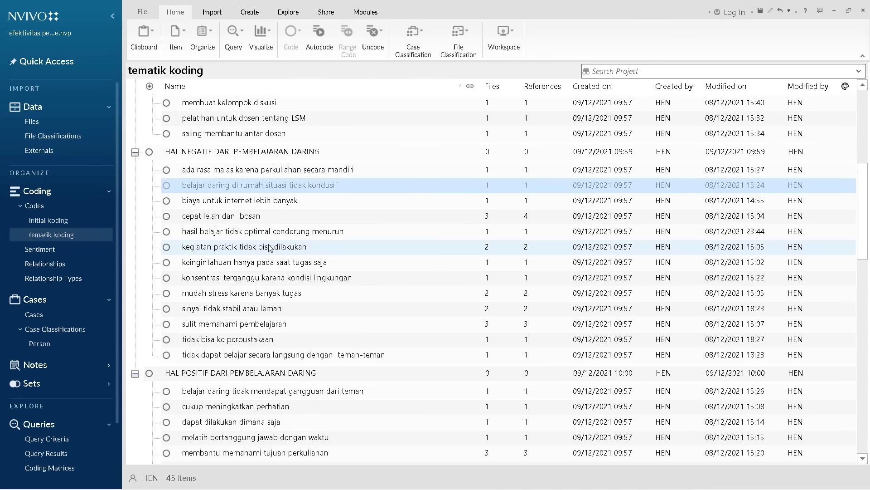
right_click(267, 278)
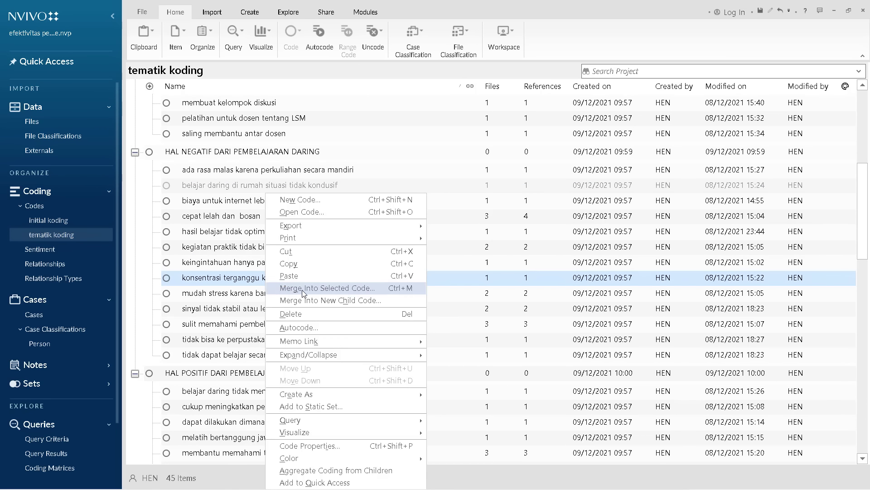
click(337, 288)
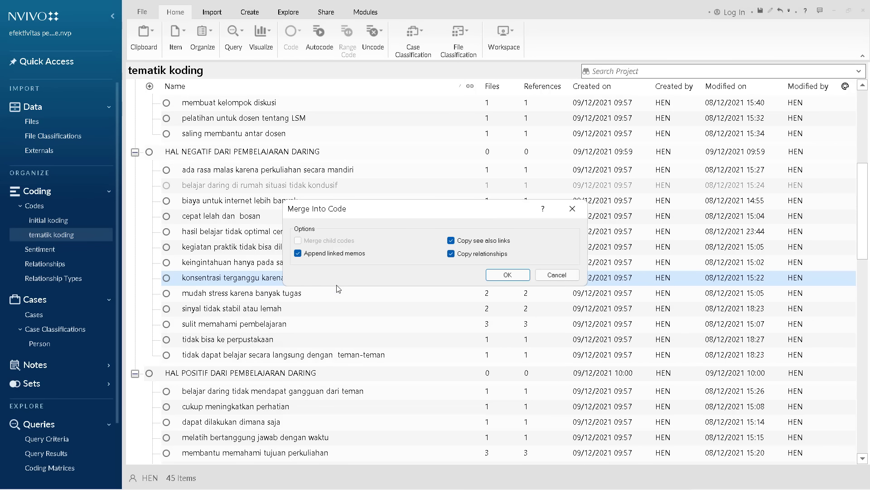
click(502, 273)
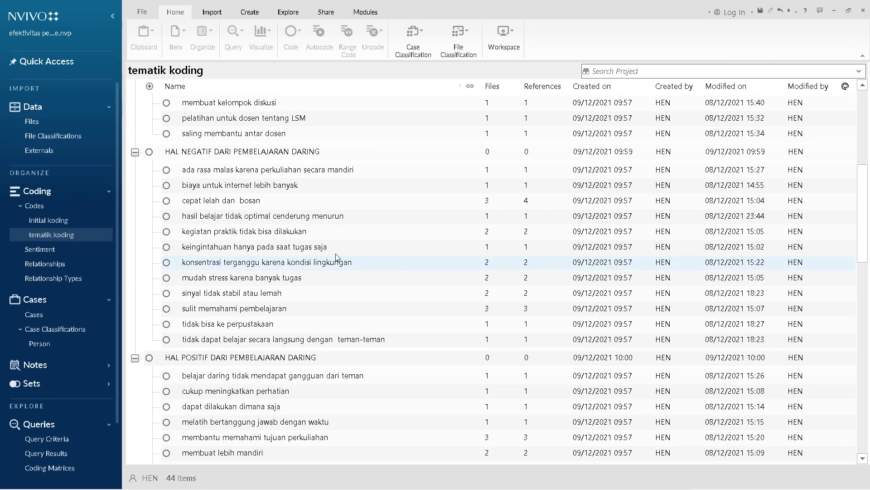
Step: Create a new code named "kenyamanan" at the top level of the tematik koding folder
scroll(354, 244, down, 2)
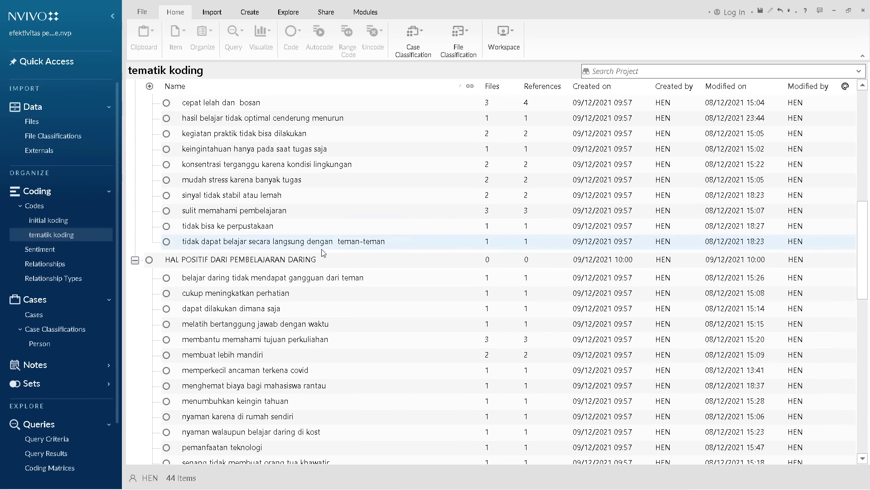
scroll(242, 223, up, 3)
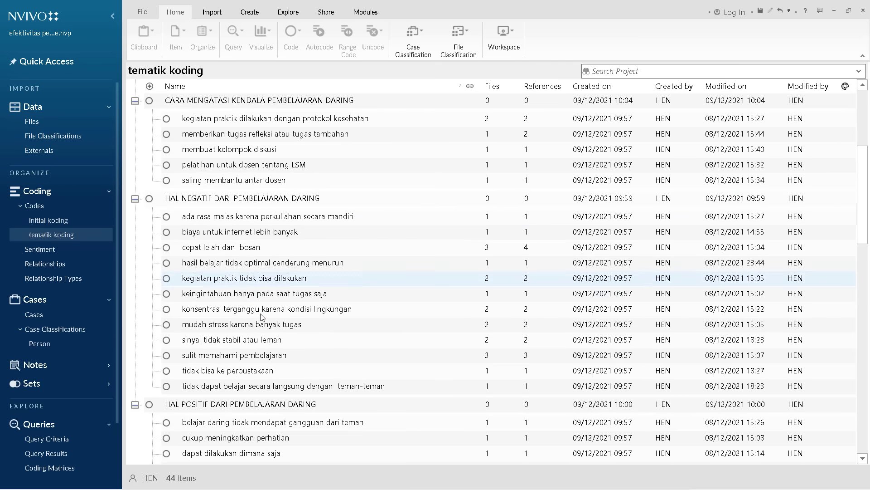
scroll(279, 294, down, 1)
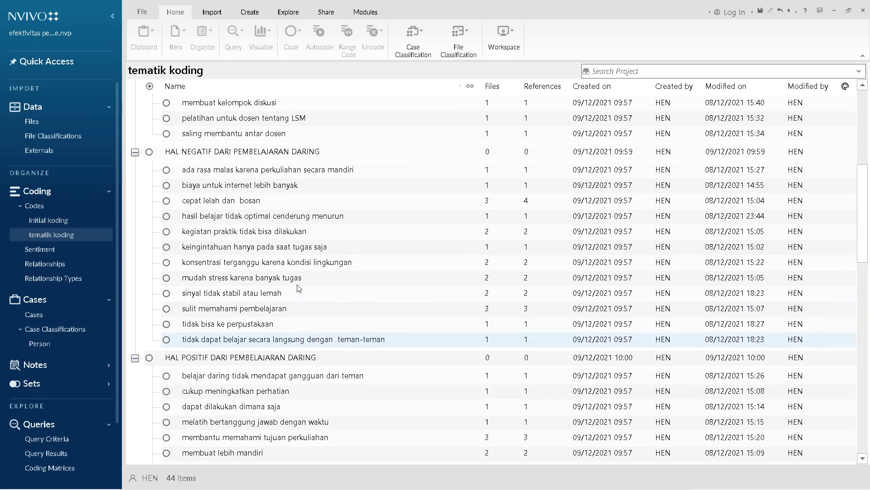
scroll(312, 271, down, 2)
scroll(311, 271, down, 2)
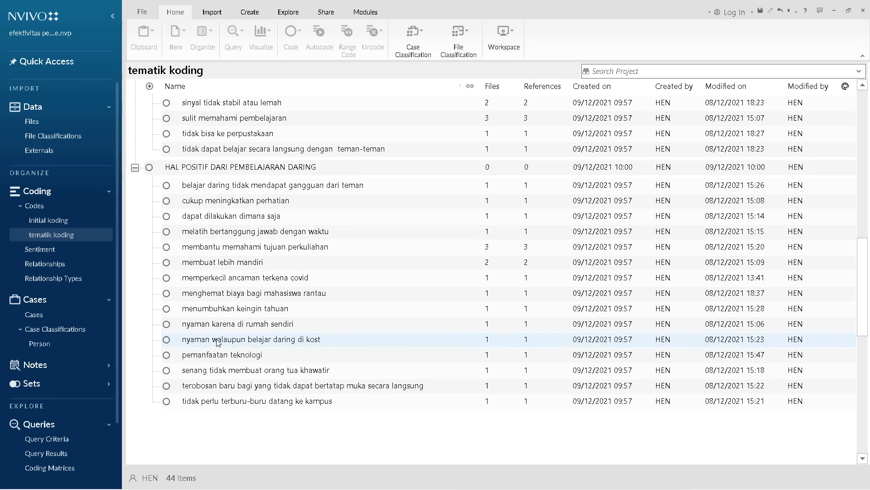
scroll(290, 329, down, 2)
right_click(290, 329)
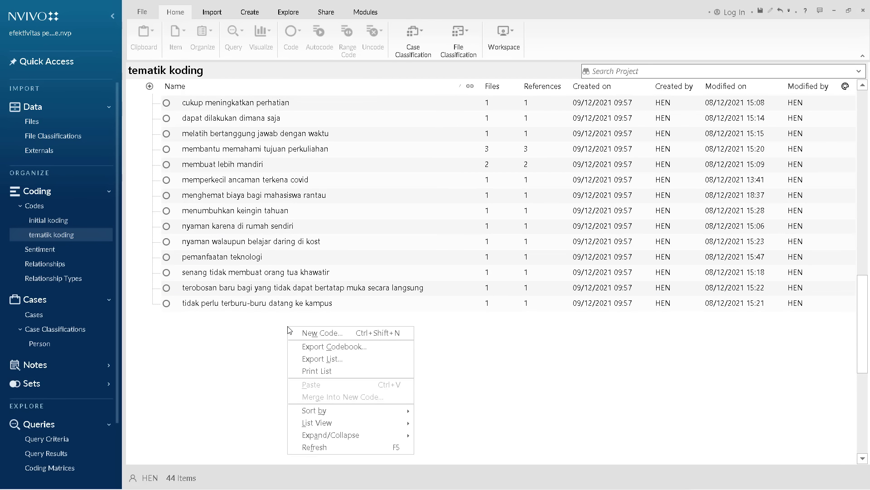
click(302, 334)
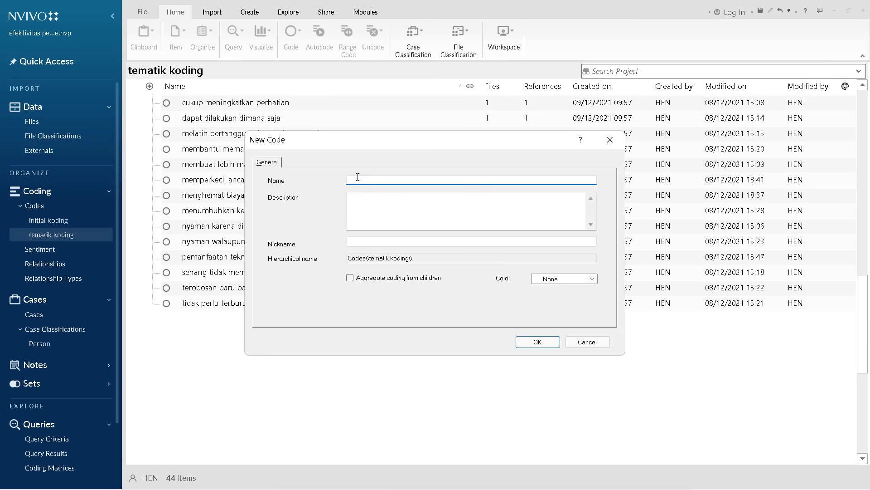
text(KE)
key(Caps_Lock)
text(n)
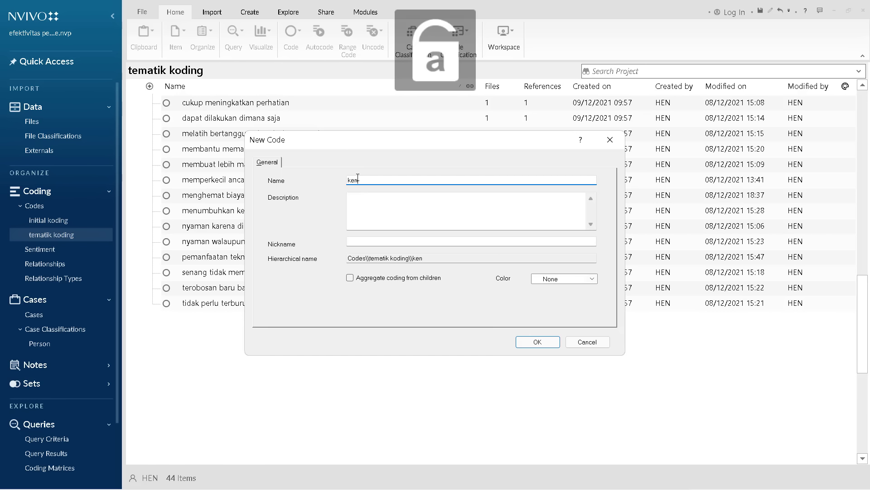
text(yamanan)
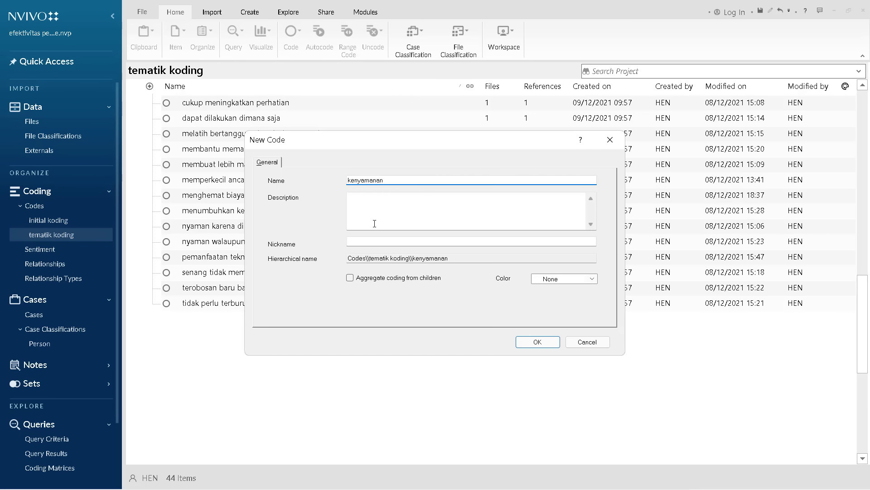
click(534, 346)
Step: Move the code "kenyamanan" under HAL POSITIF DARI PEMBELAJARAN DARING
scroll(226, 338, up, 3)
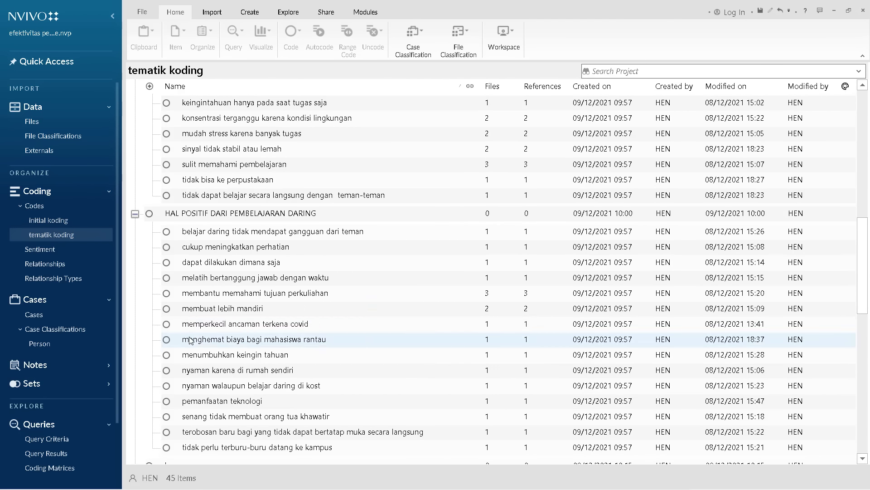
scroll(182, 376, down, 1)
click(172, 420)
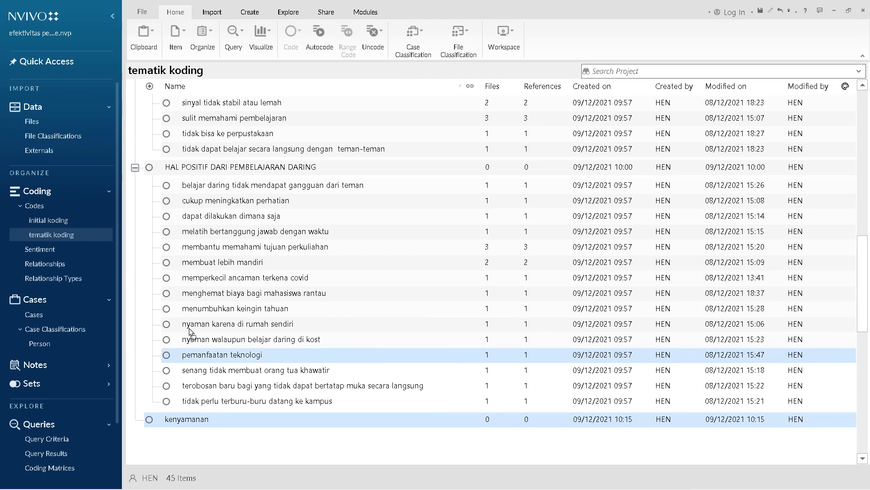
drag(217, 173, 218, 168)
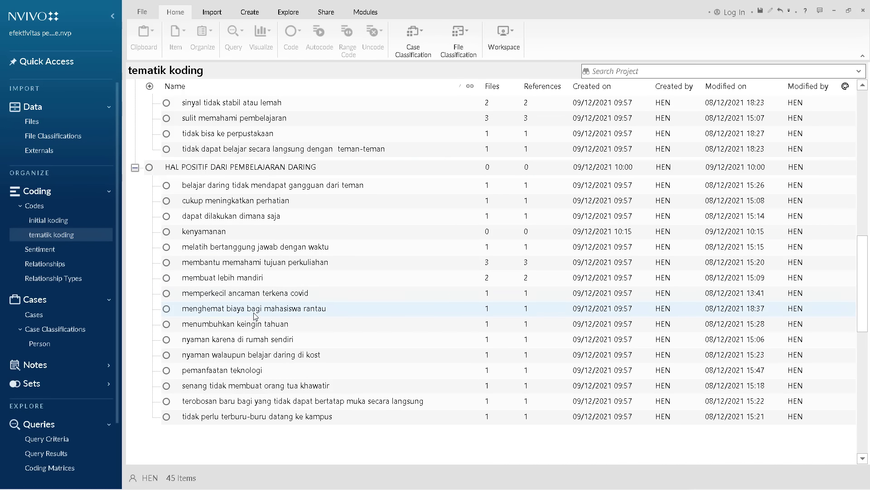
Step: Merge the codes "nyaman karena di rumah sendiri" and "nyaman walaupun belajar daring di kost" into "kenyamanan", keeping the default merge options
click(244, 340)
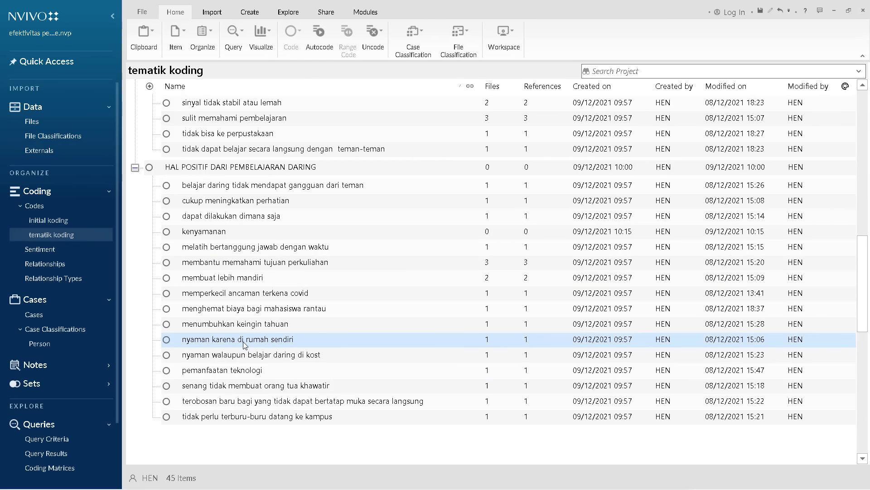
ctrl+click(244, 357)
right_click(248, 349)
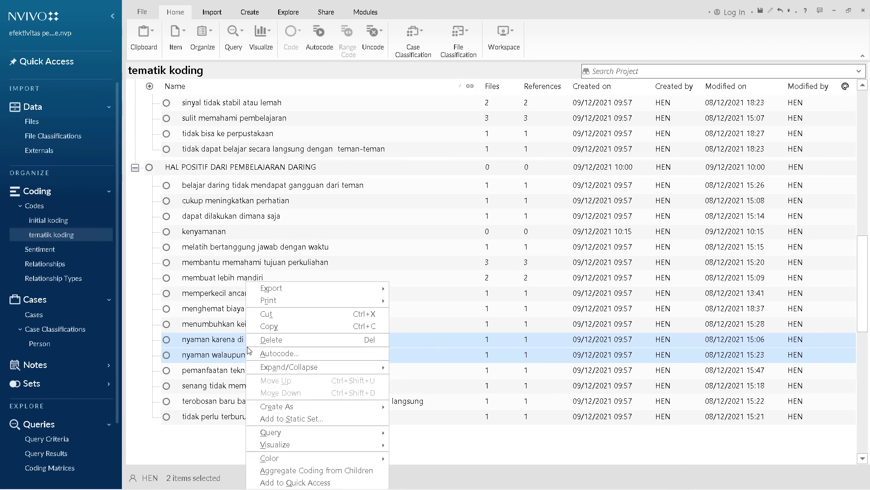
click(267, 314)
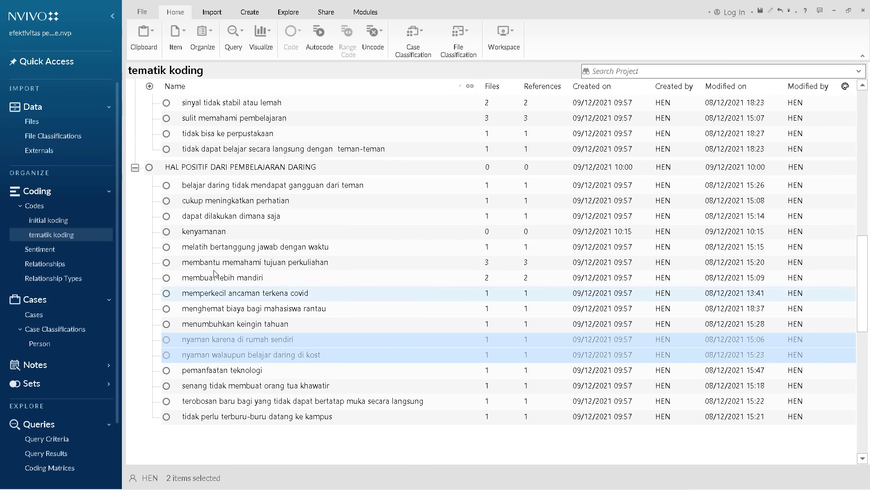
right_click(206, 234)
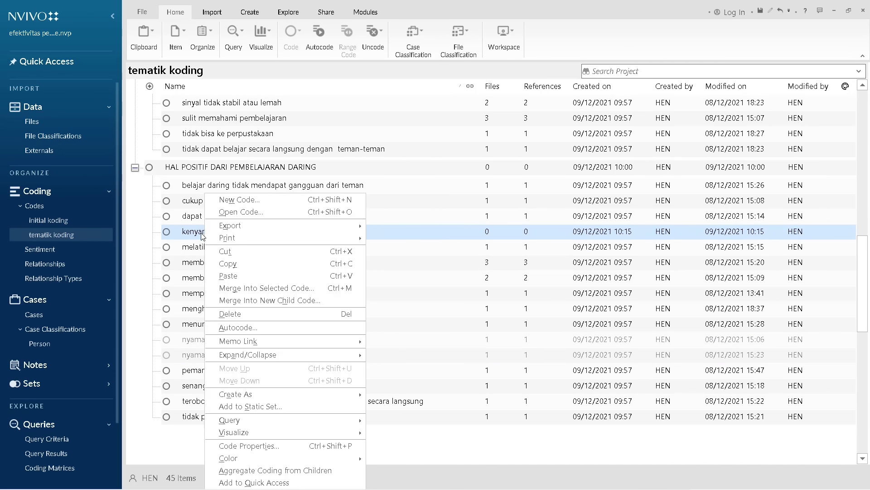
right_click(199, 235)
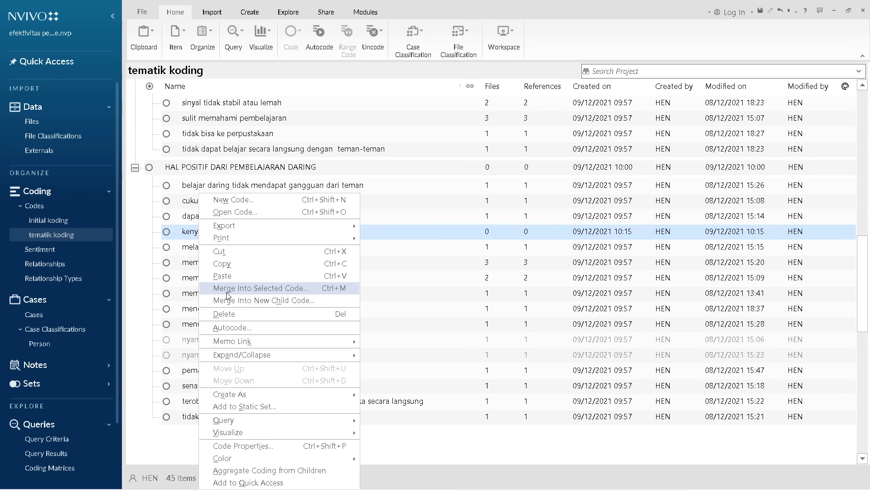
click(292, 294)
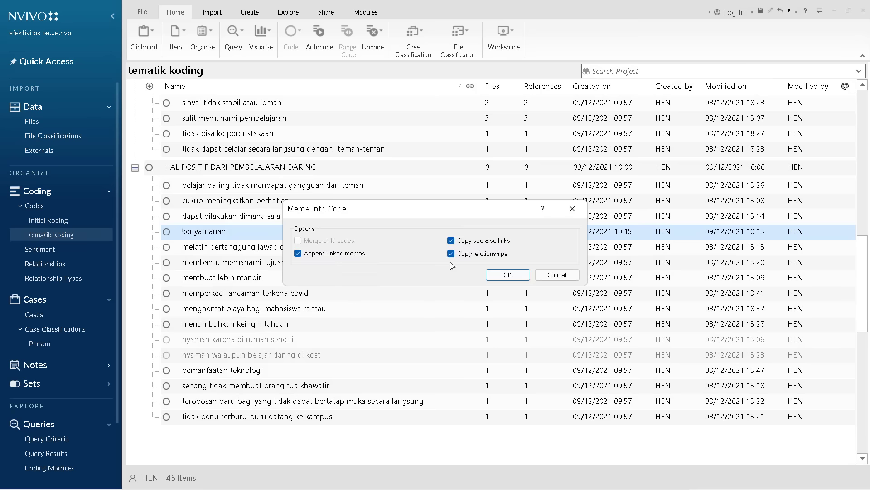
click(507, 275)
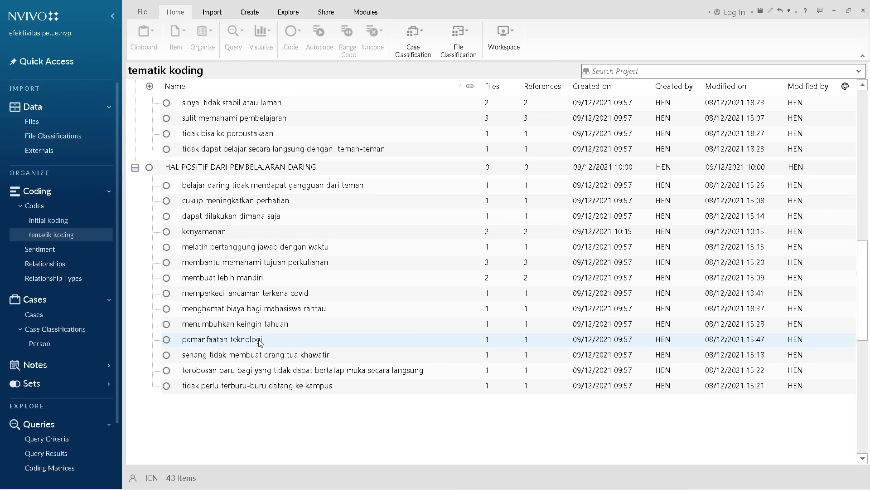
Step: Review the child codes under every theme code in the tematik koding folder for further overlaps
scroll(230, 281, down, 1)
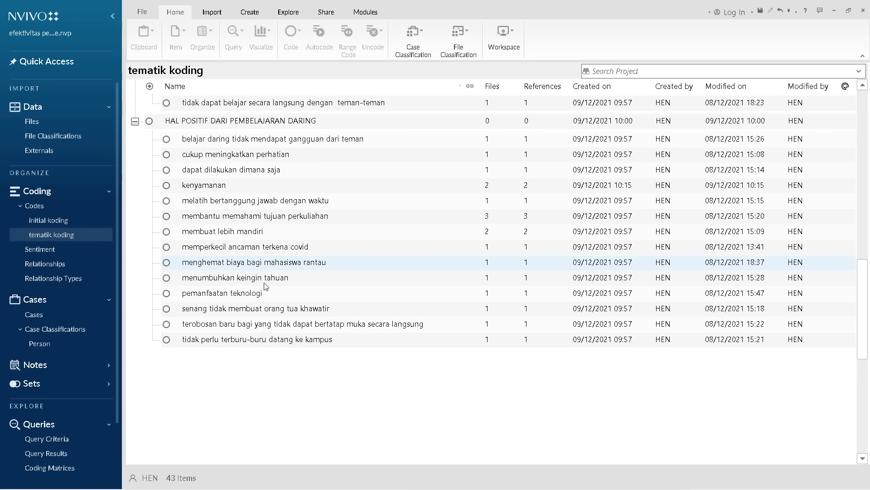
scroll(310, 305, up, 3)
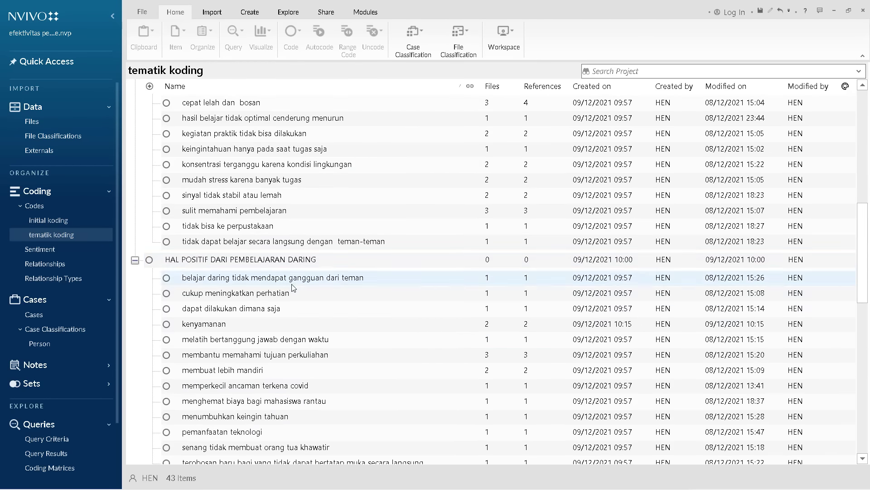
scroll(292, 288, down, 2)
scroll(284, 341, up, 6)
scroll(290, 337, down, 9)
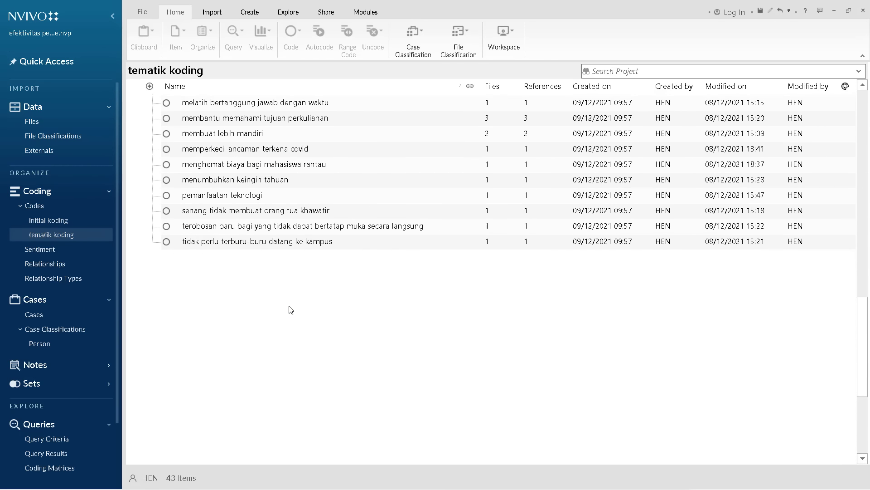
scroll(277, 307, up, 5)
scroll(272, 303, down, 5)
scroll(270, 282, up, 6)
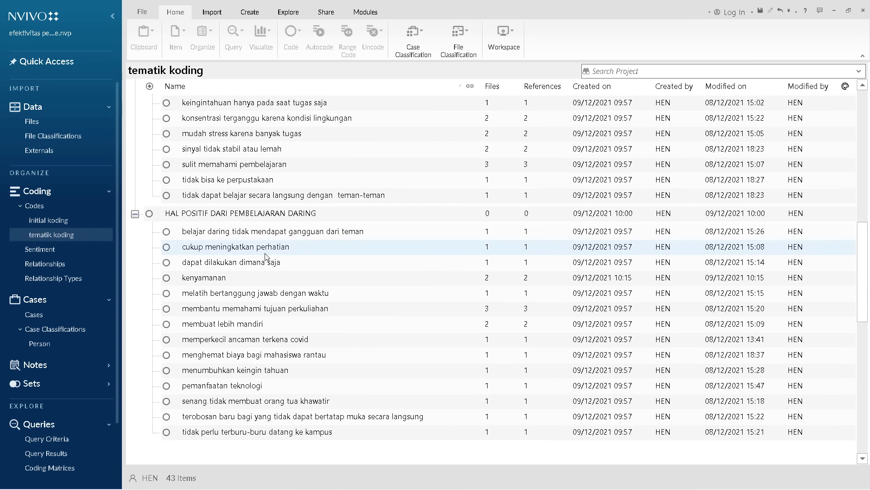
scroll(268, 265, up, 8)
scroll(274, 247, down, 12)
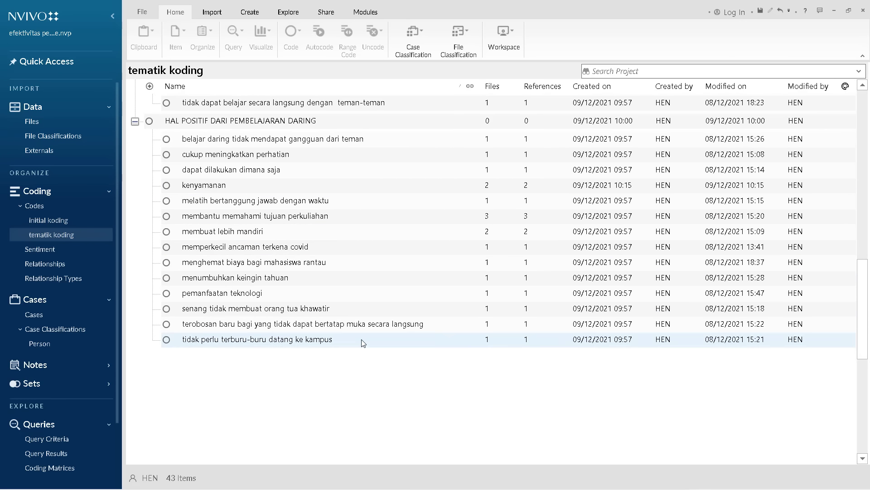
scroll(397, 367, up, 10)
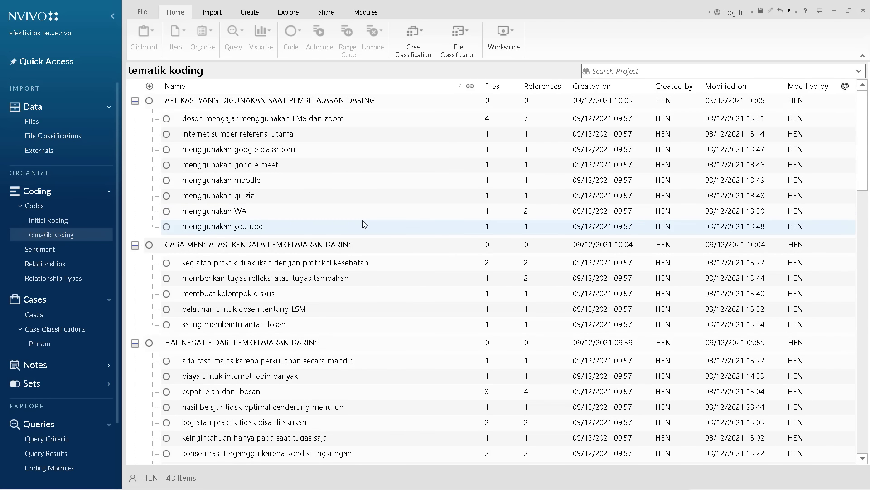
scroll(331, 213, down, 6)
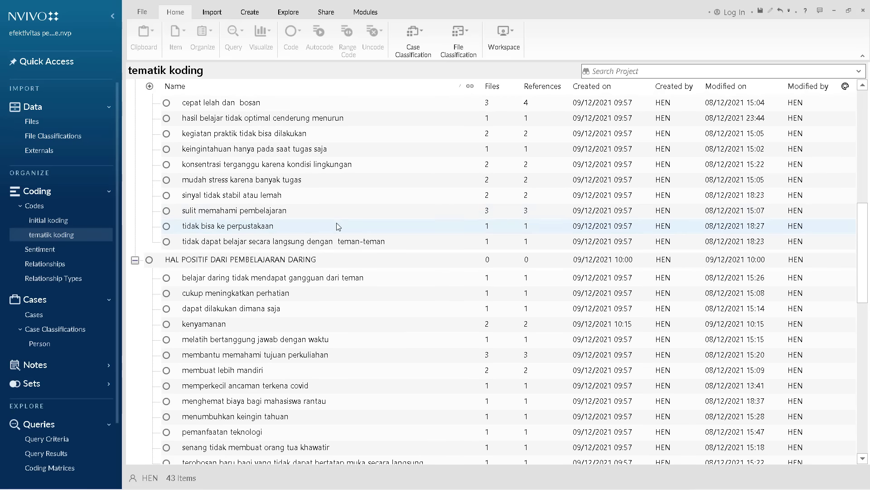
Step: Compare the initial koding folder with the grouped tematik koding folder, and examine the file and reference counts of the theme codes
click(76, 220)
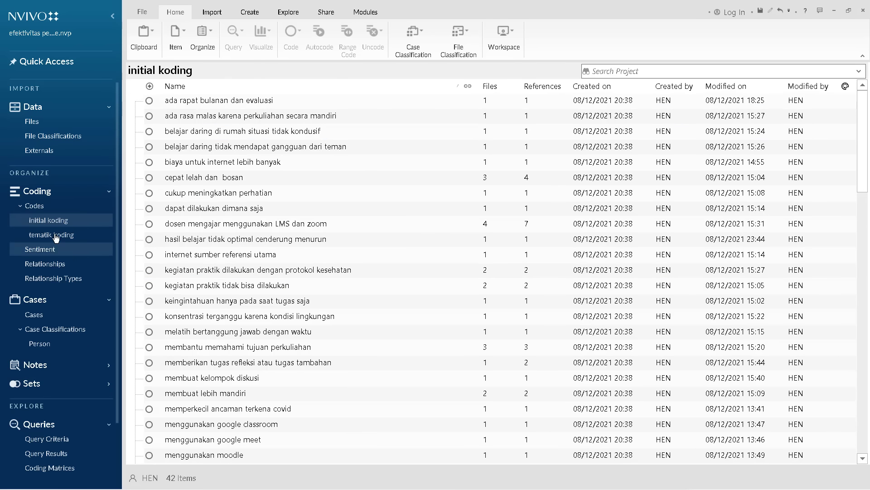
click(56, 234)
scroll(270, 199, down, 10)
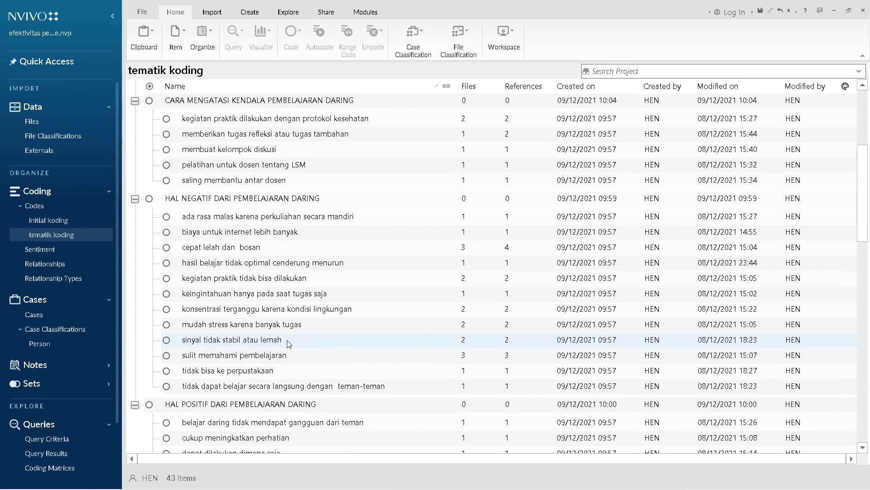
scroll(262, 339, up, 10)
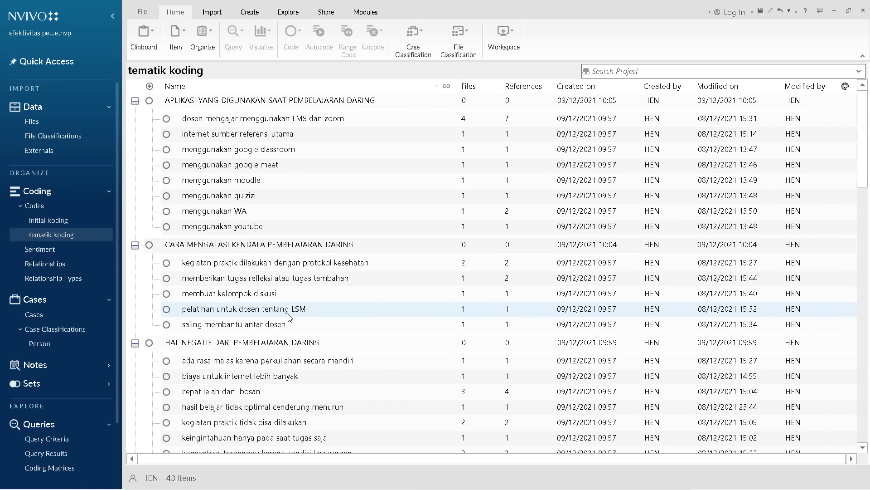
scroll(334, 290, down, 6)
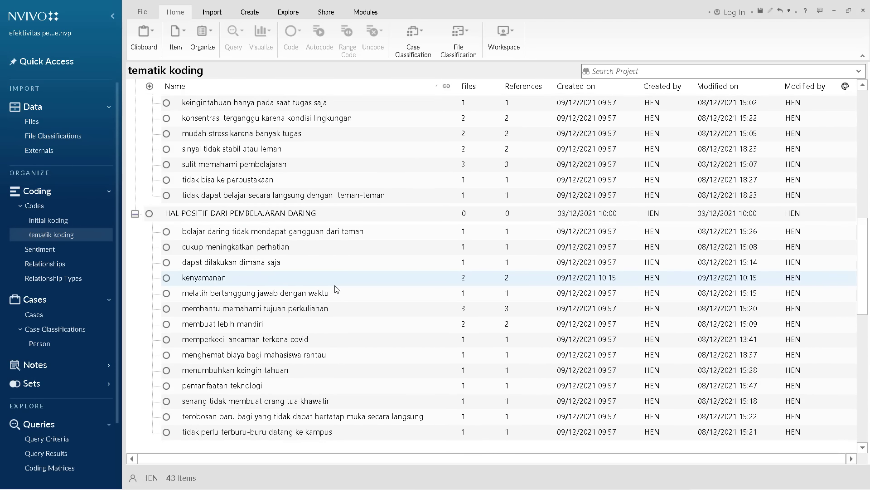
scroll(334, 289, up, 6)
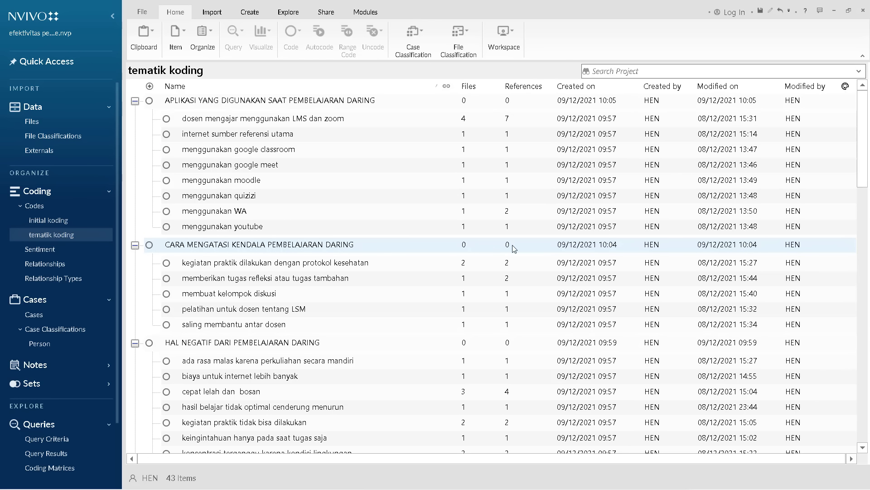
scroll(501, 246, down, 2)
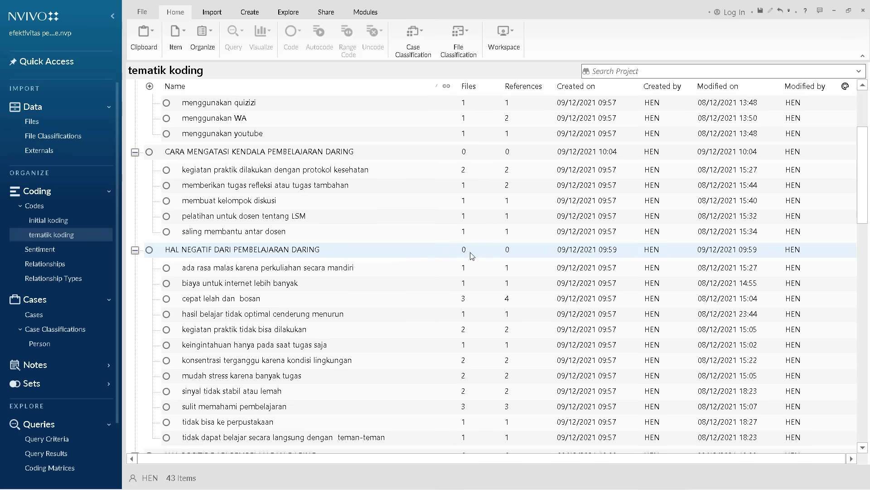
scroll(508, 290, down, 3)
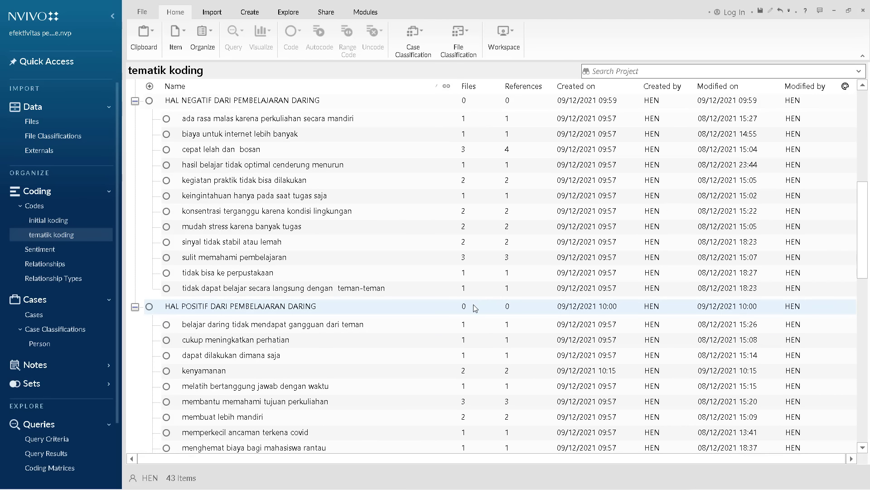
scroll(473, 304, up, 5)
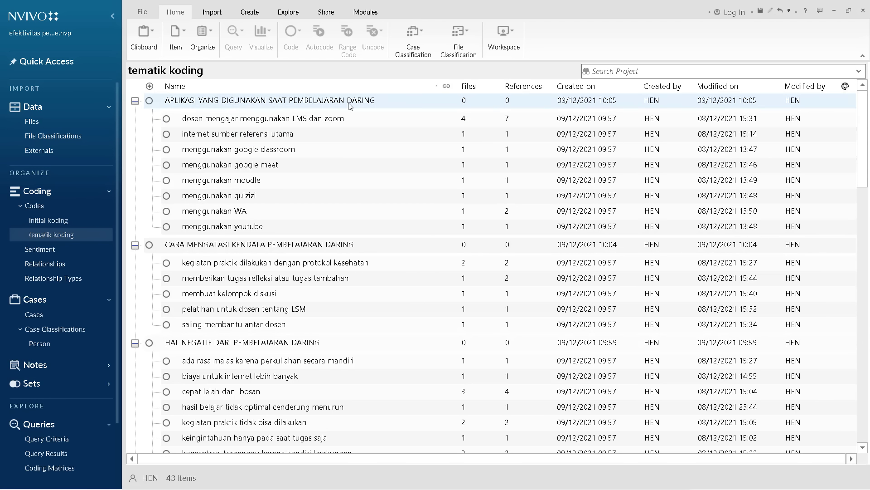
Step: Aggregate coding from children for APLIKASI YANG DIGUNAKAN SAAT PEMBELAJARAN DARING and CARA MENGATASI KENDALA PEMBELAJARAN DARING
right_click(279, 104)
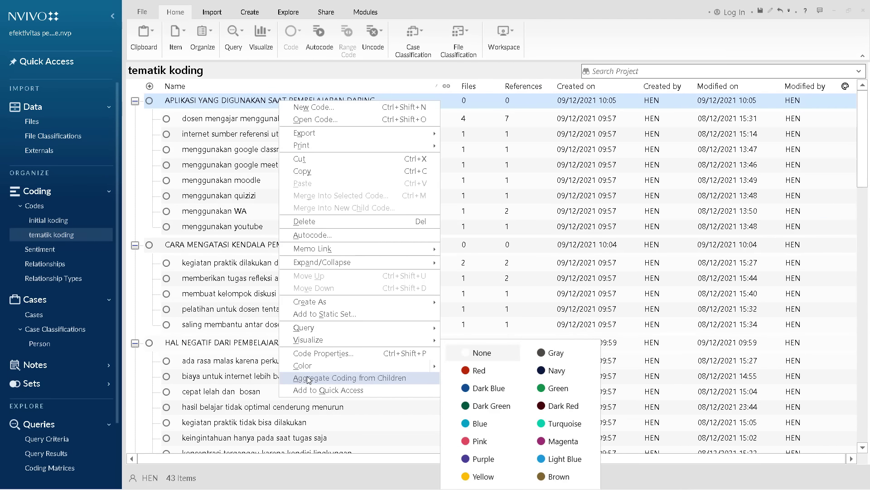
click(371, 379)
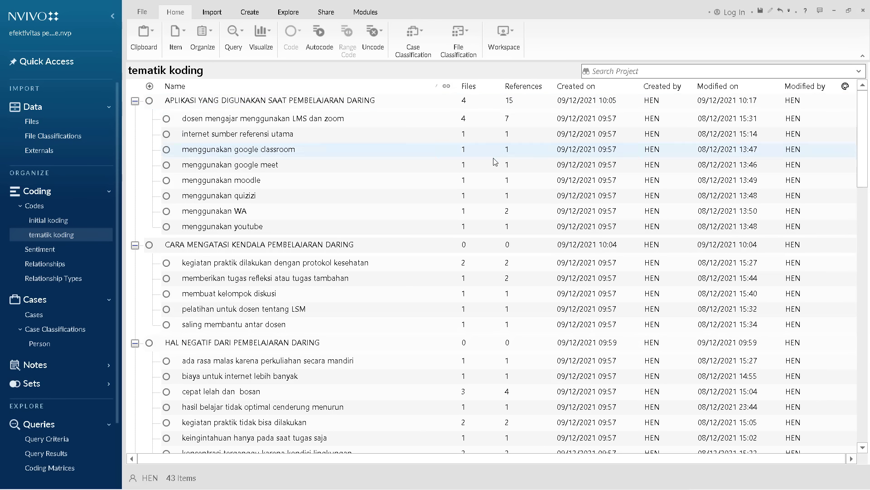
right_click(295, 247)
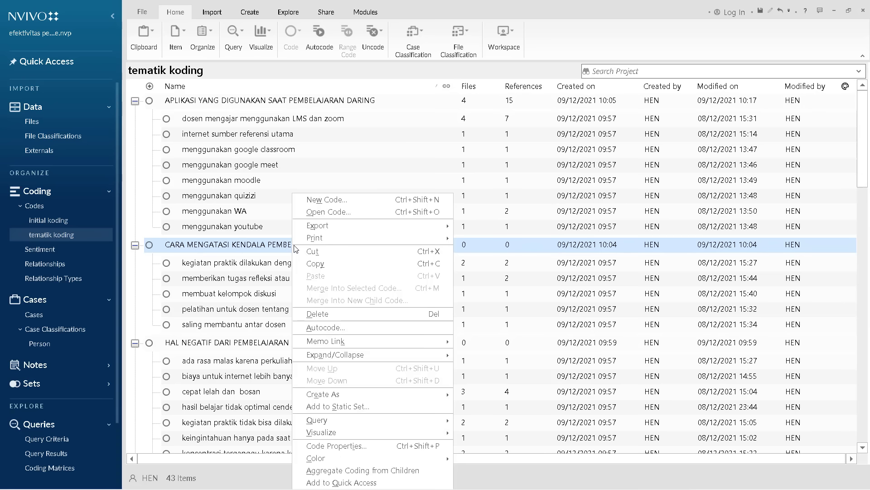
click(332, 471)
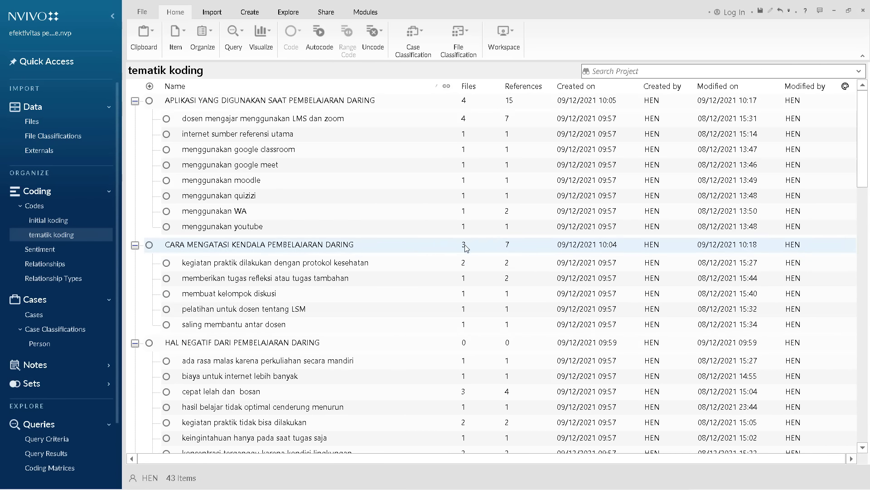
Step: Aggregate coding from children for HAL NEGATIF DARI PEMBELAJARAN DARING and HAL POSITIF DARI PEMBELAJARAN DARING
scroll(474, 248, down, 2)
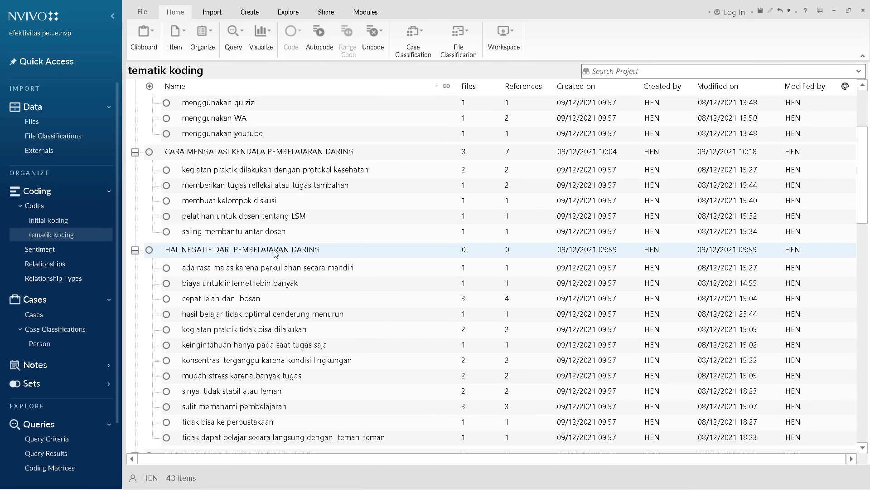
right_click(461, 253)
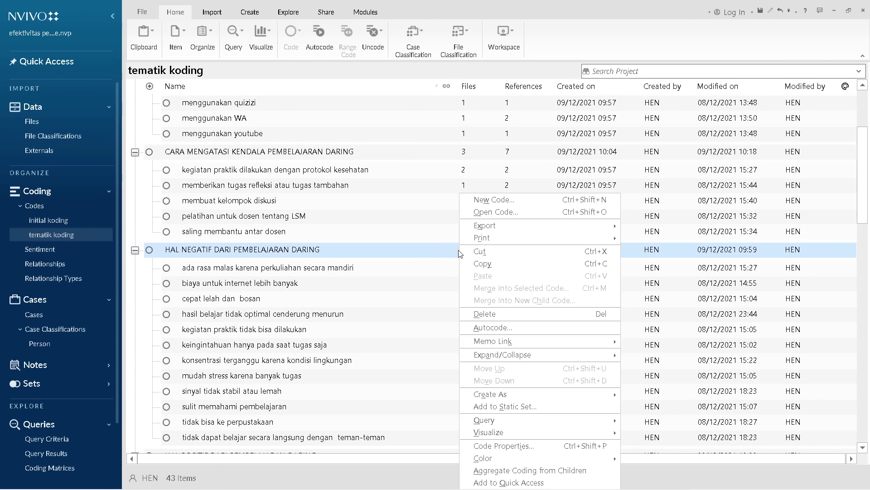
click(482, 461)
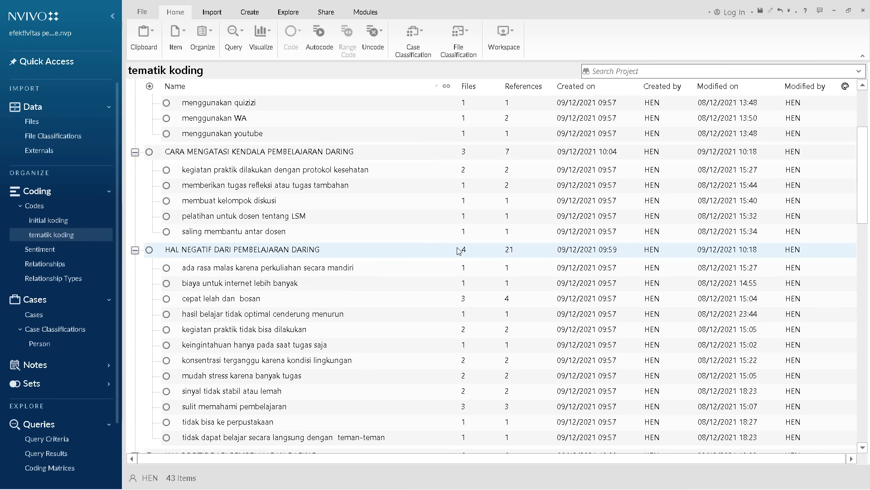
scroll(489, 259, down, 3)
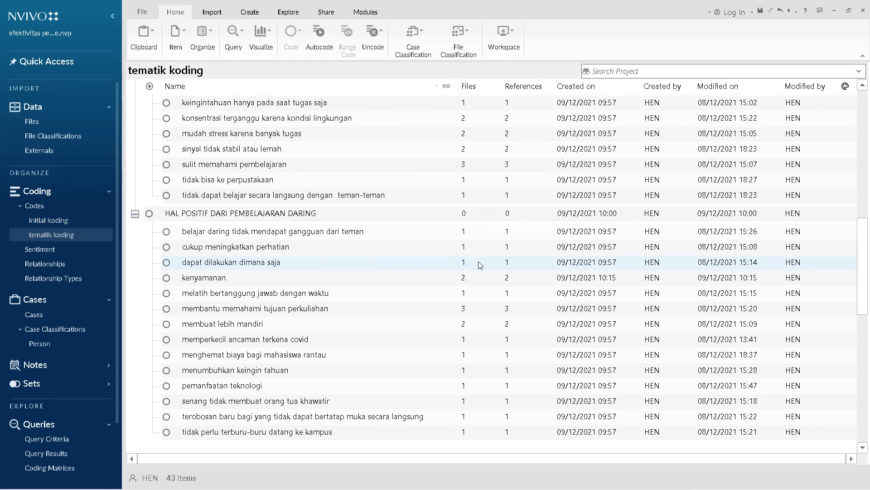
right_click(372, 217)
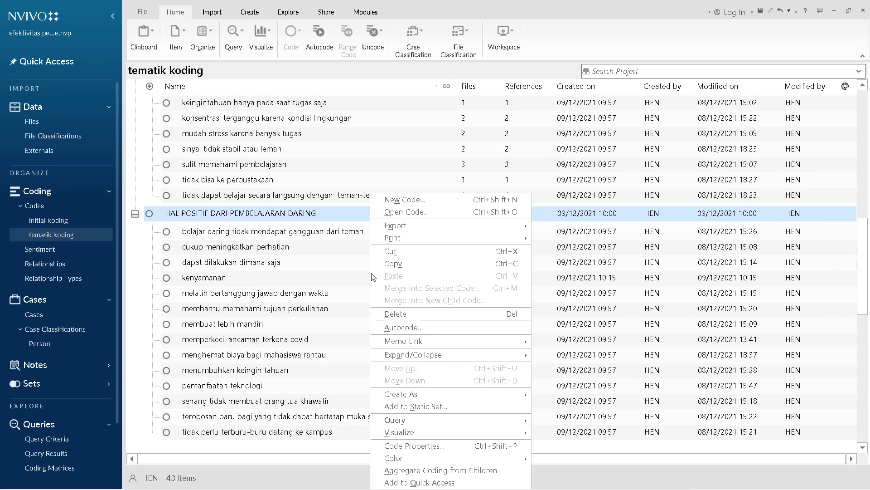
click(410, 473)
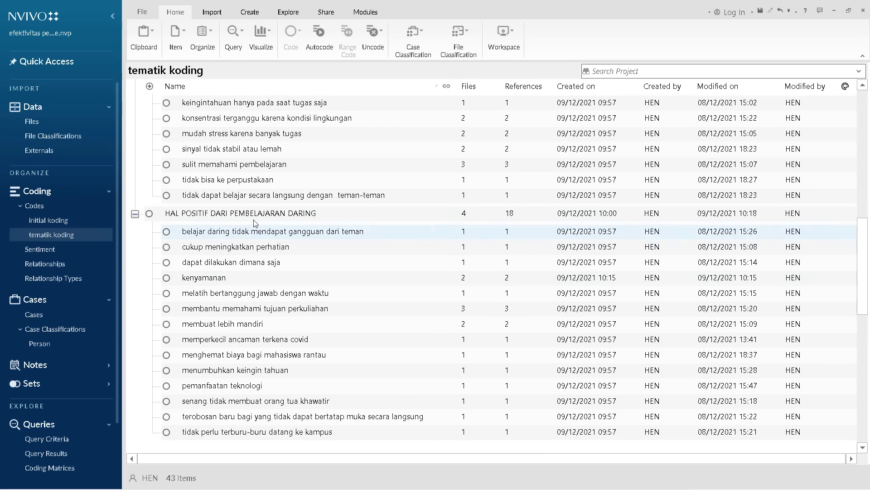
Step: Check the aggregated file and reference counts of the four theme codes and compare the folder with initial koding
scroll(354, 298, up, 2)
scroll(352, 292, up, 5)
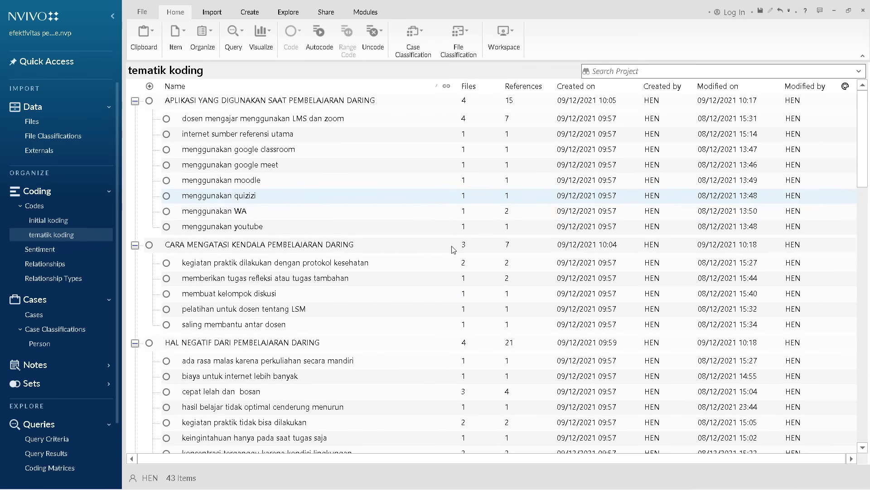
scroll(449, 258, down, 8)
scroll(398, 282, up, 8)
click(69, 221)
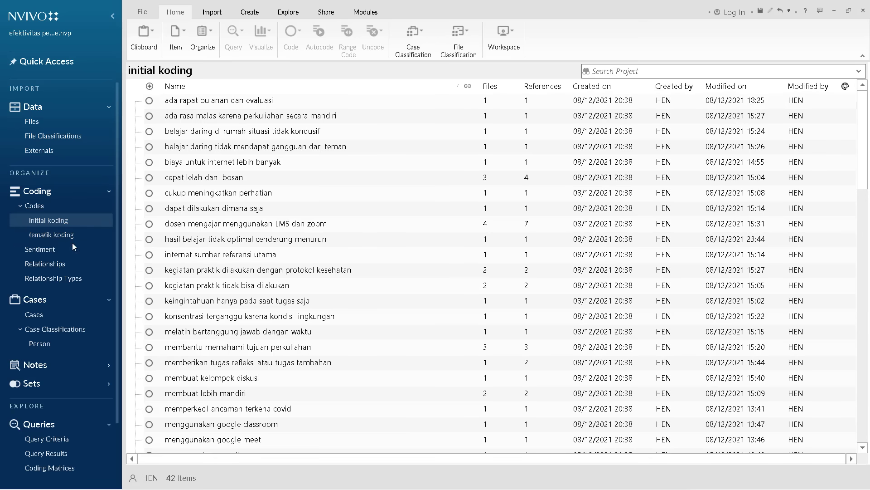
click(84, 234)
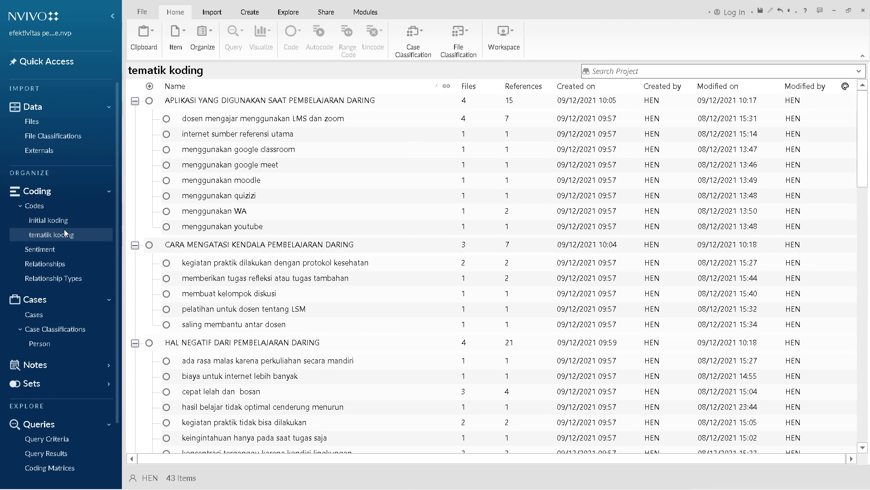
Step: Review the initial koding list against the tematik koding folder, and examine the child codes grouped under each of the four themes
click(54, 220)
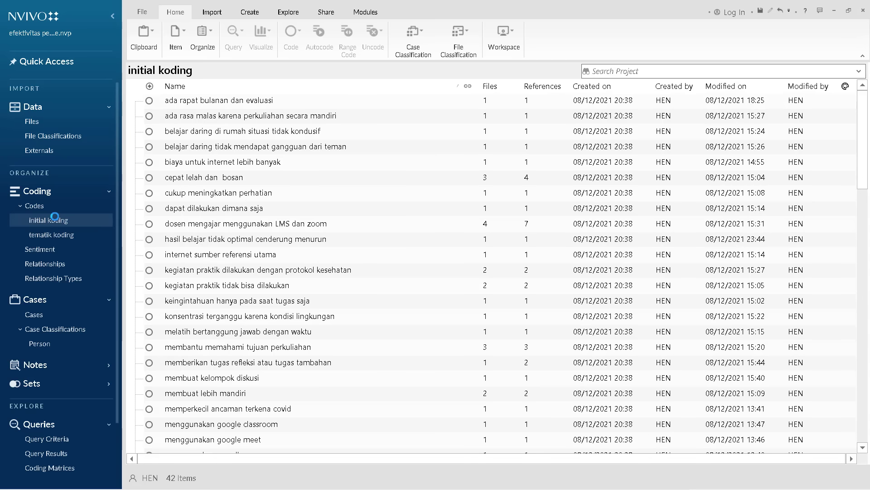
click(55, 234)
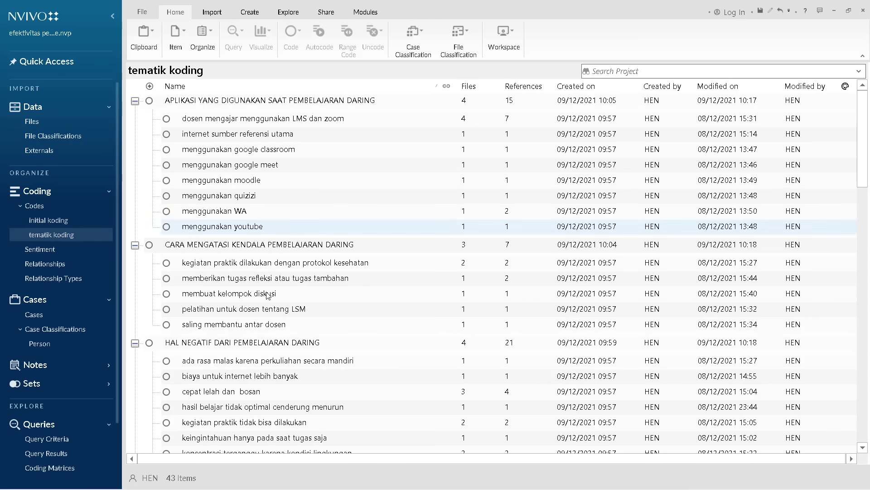
scroll(387, 179, down, 7)
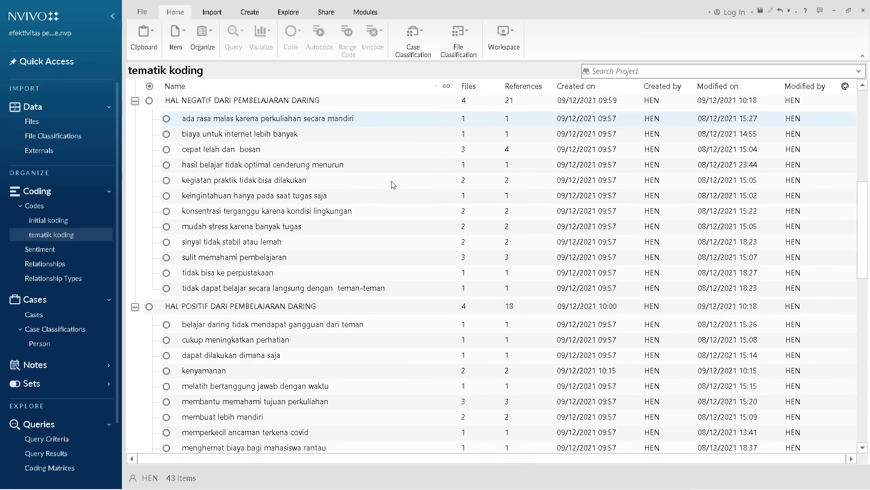
scroll(397, 204, up, 7)
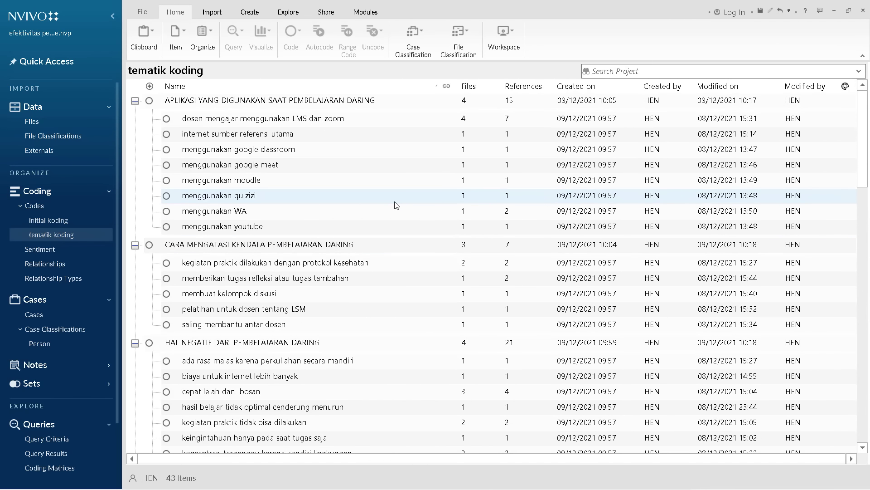
scroll(396, 204, down, 9)
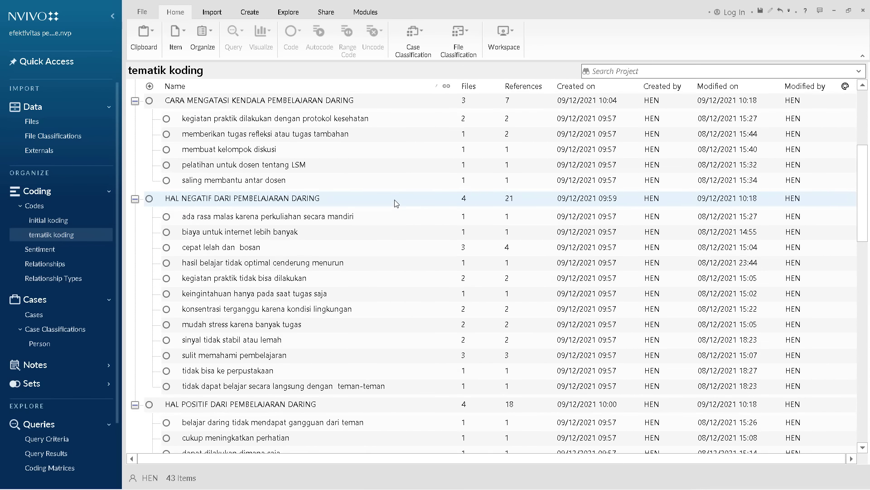
scroll(395, 202, up, 6)
scroll(397, 203, down, 6)
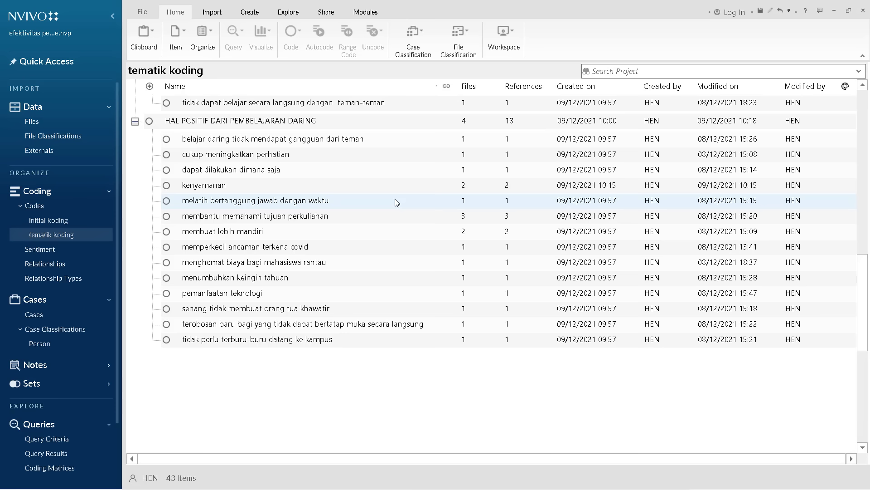
scroll(396, 199, up, 6)
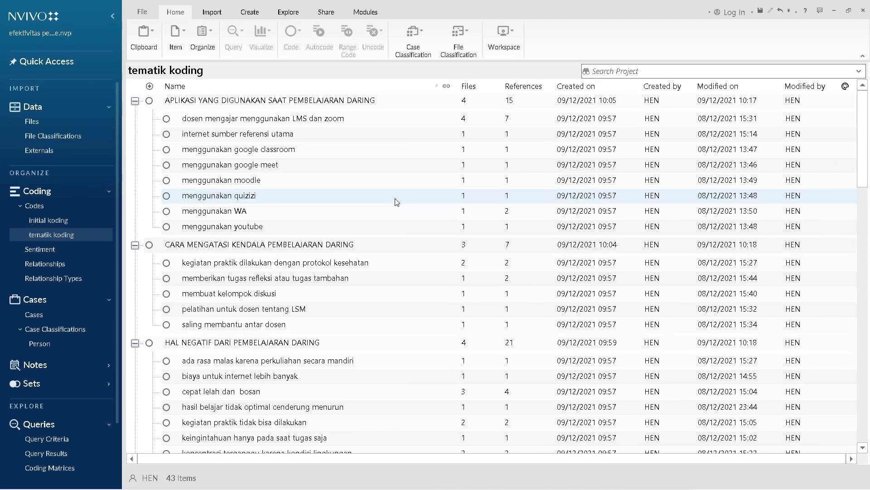
scroll(396, 201, down, 8)
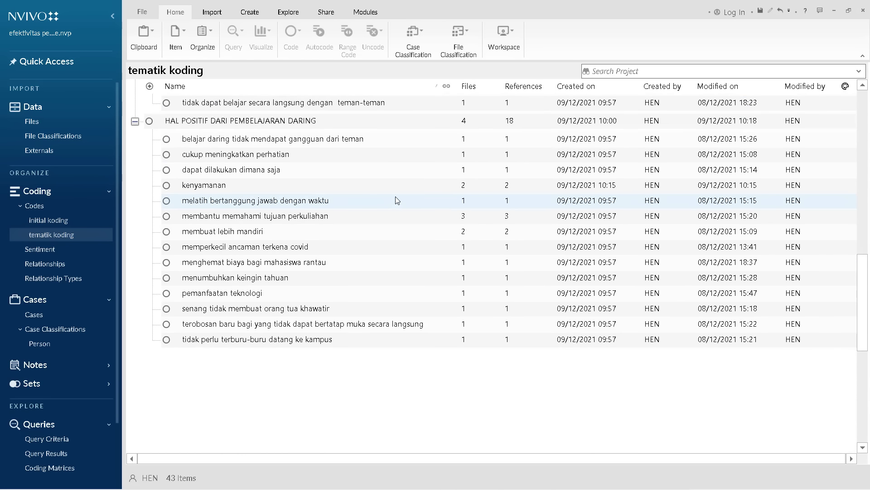
scroll(395, 200, up, 8)
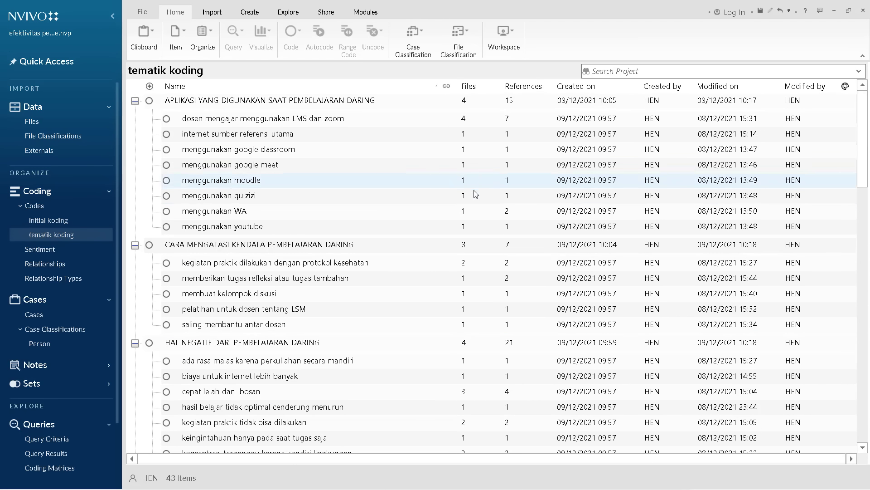
click(834, 10)
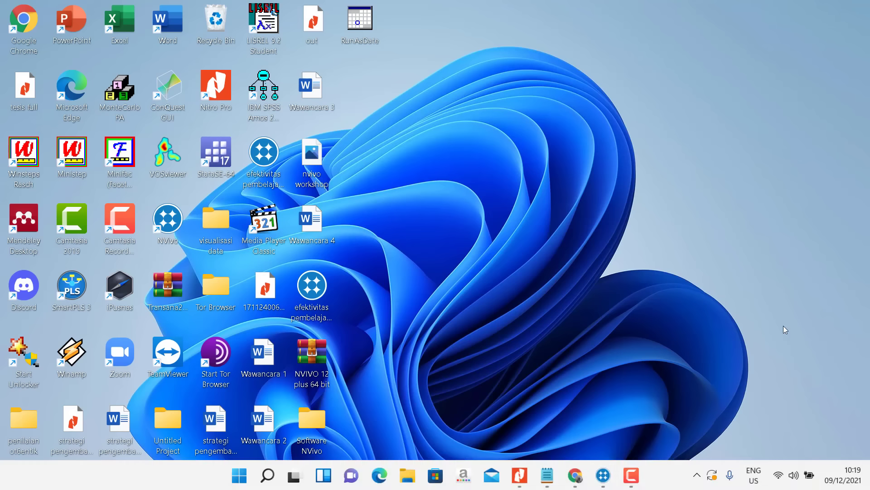
click(631, 474)
click(850, 458)
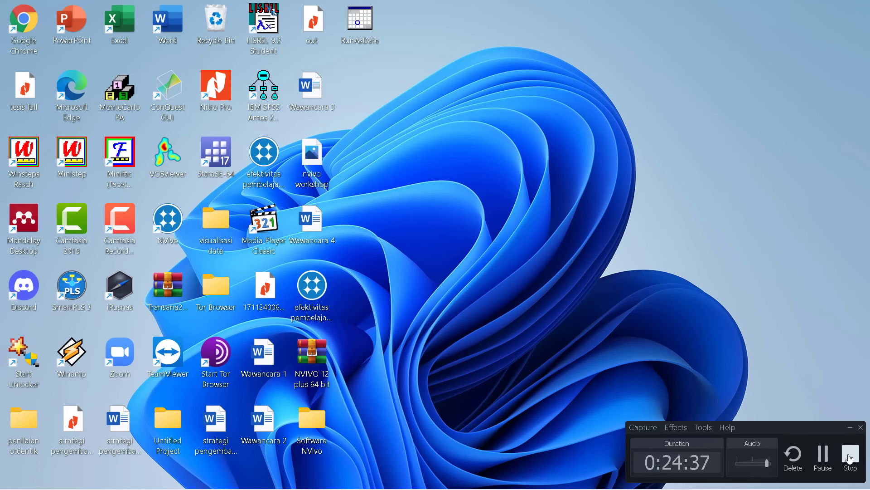